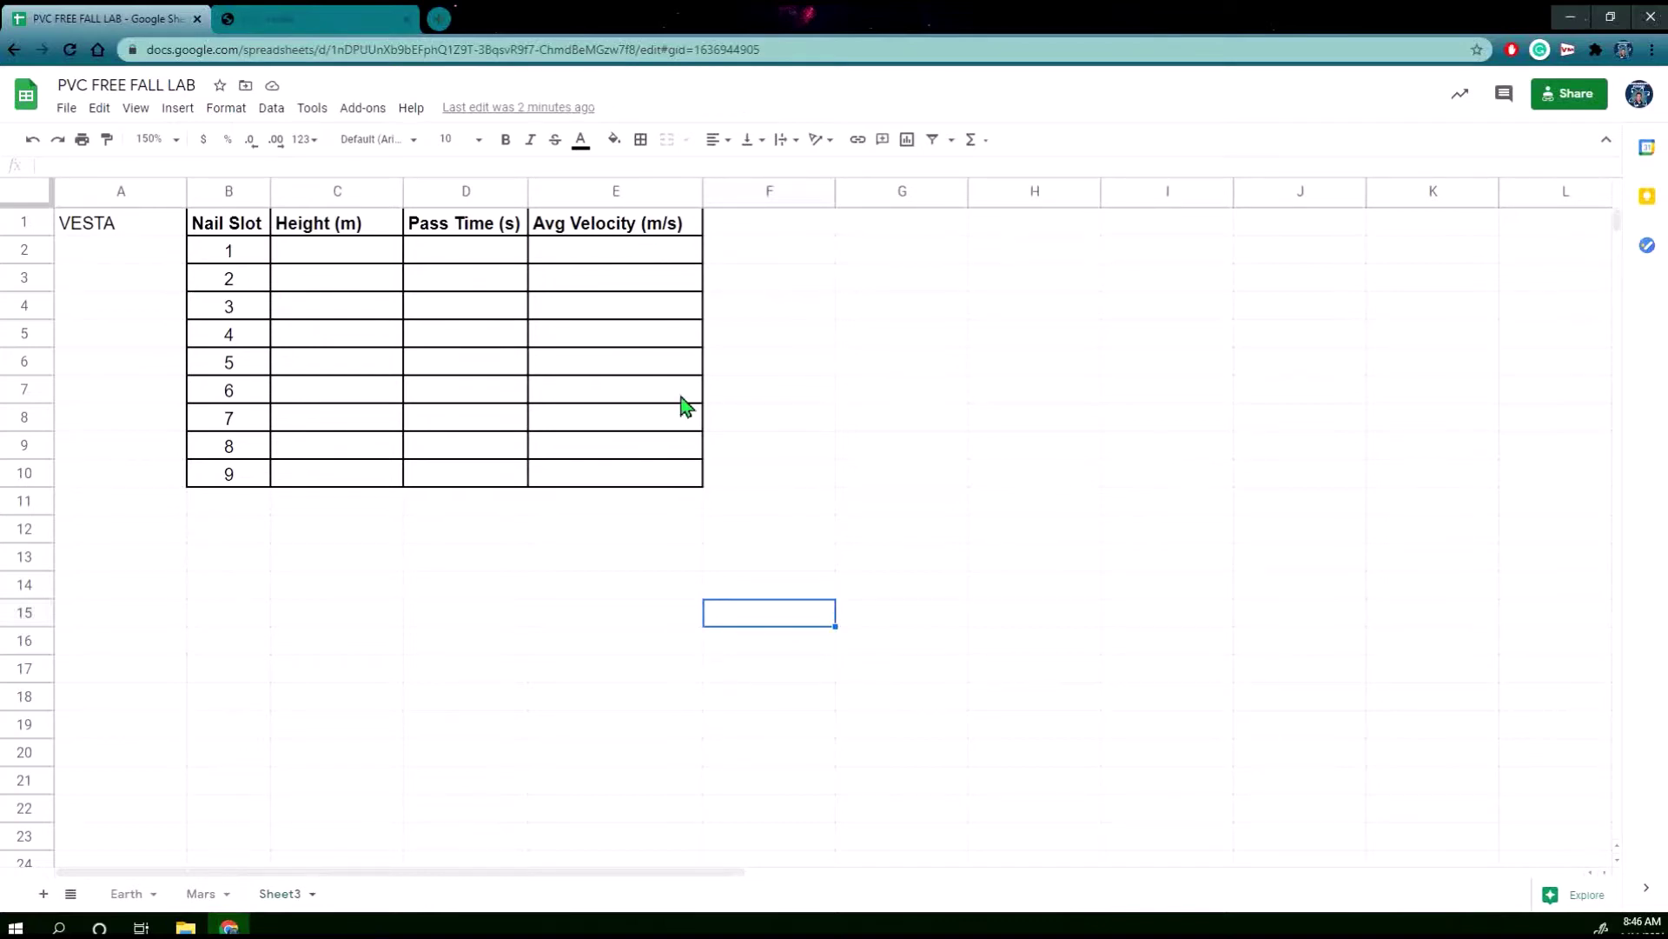
# In the PVC Freefall simulation, drop the copper cylinder into the tube and pull the nail at placement 7 to release it.
pyautogui.click(83, 254)
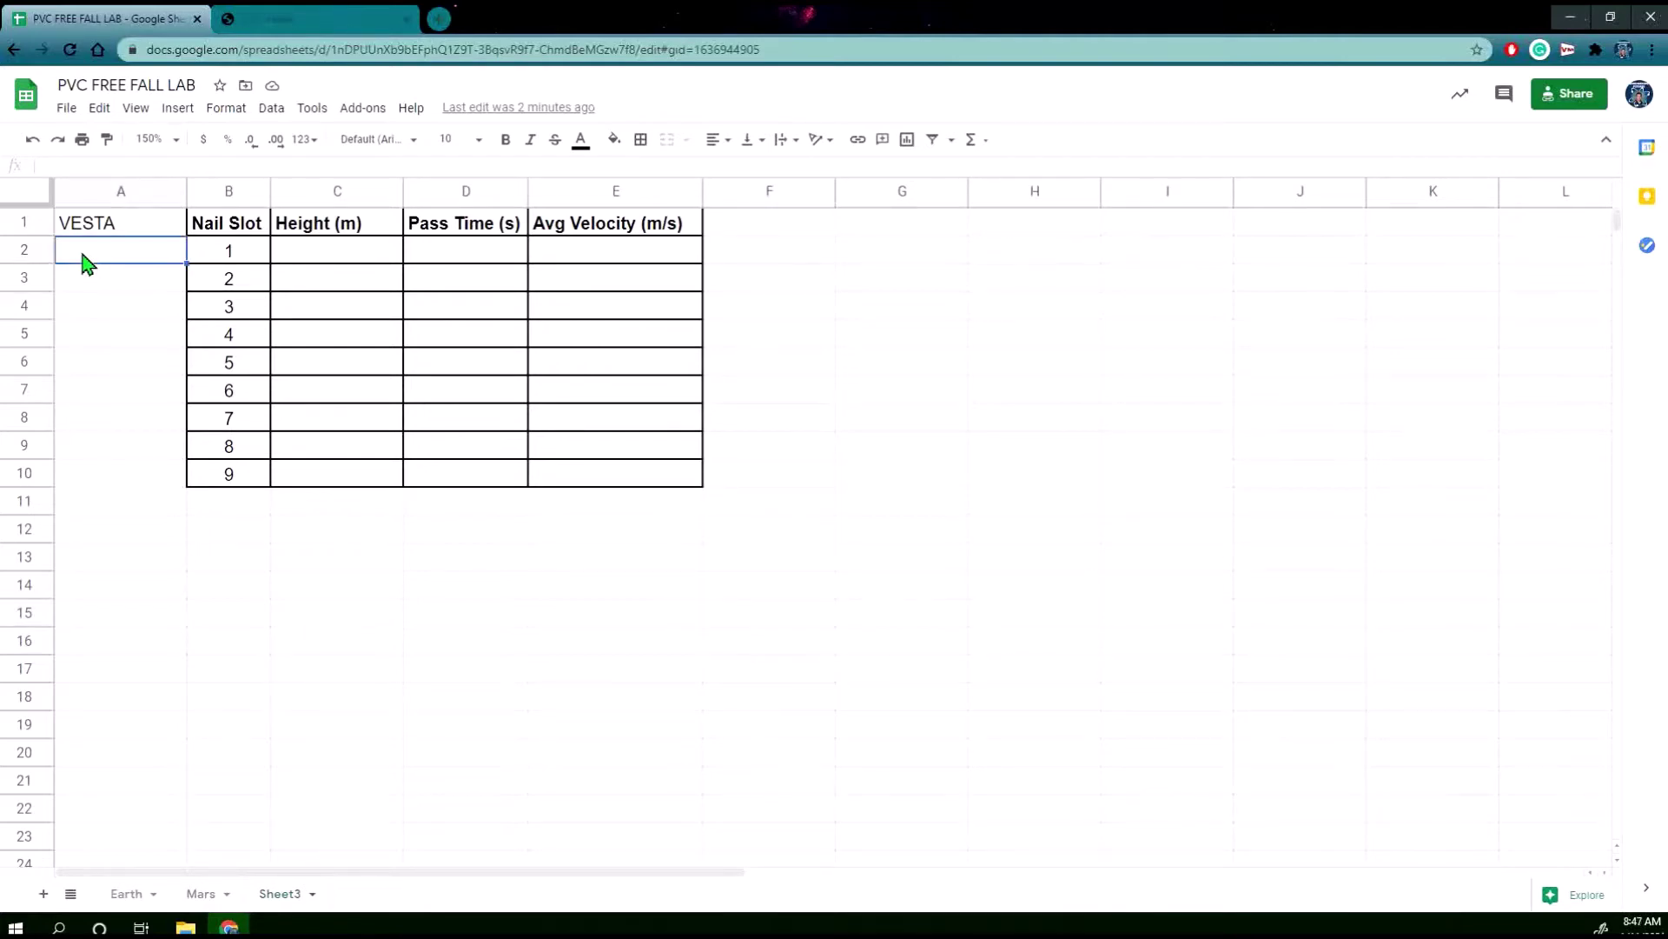
pyautogui.click(296, 19)
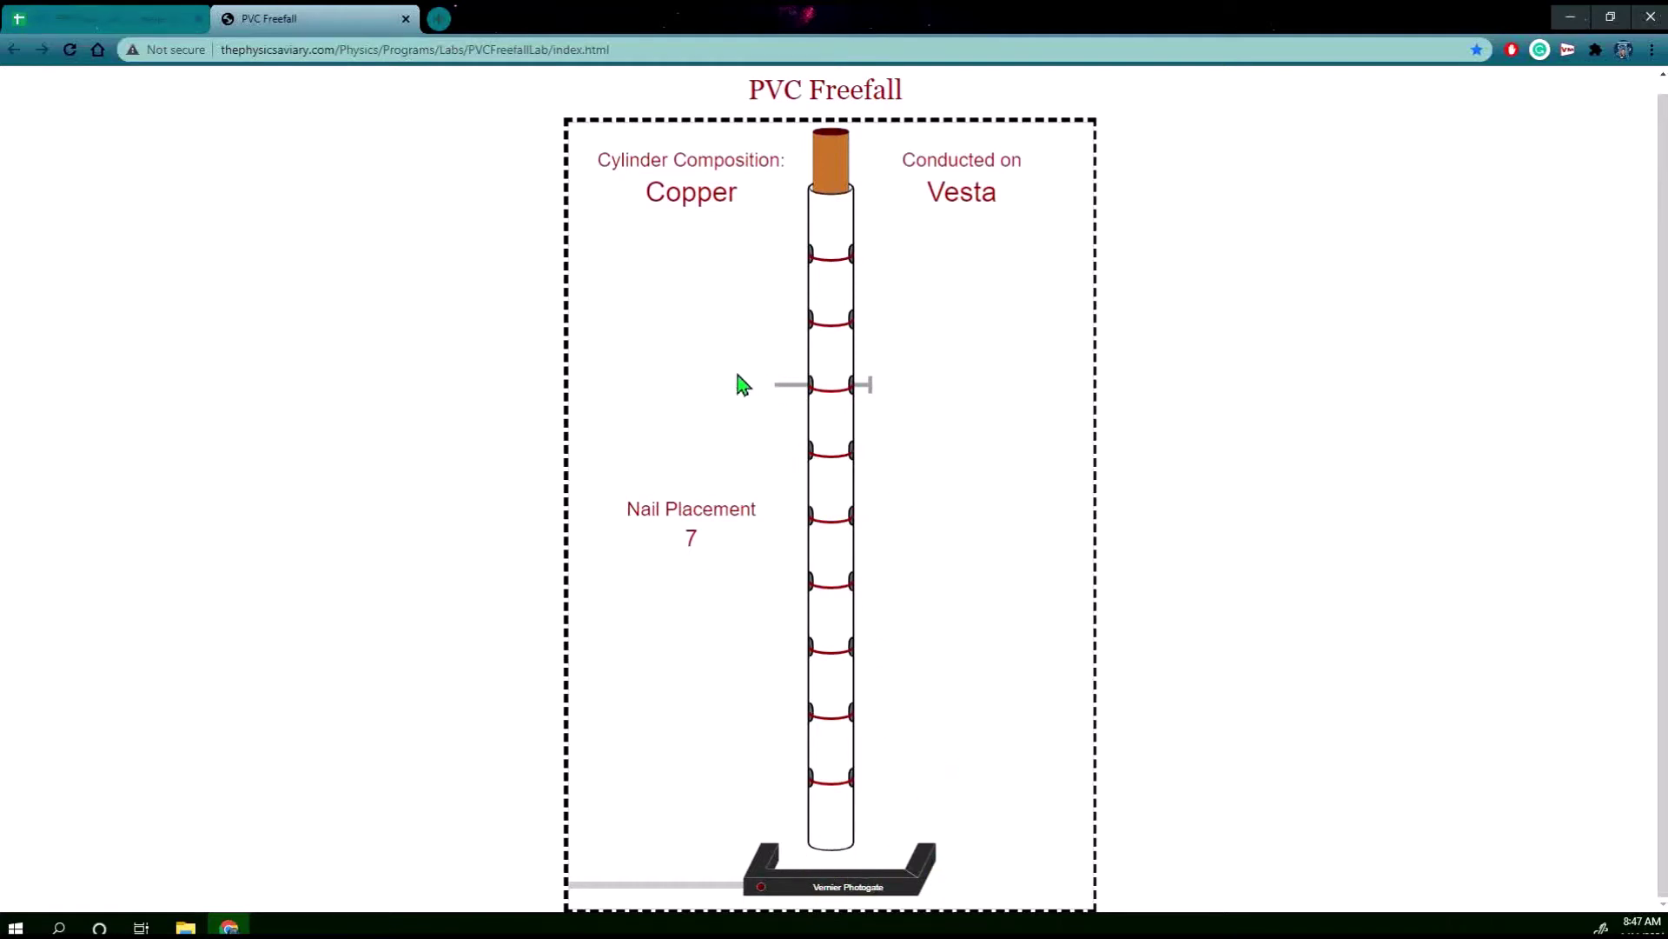
pyautogui.click(839, 154)
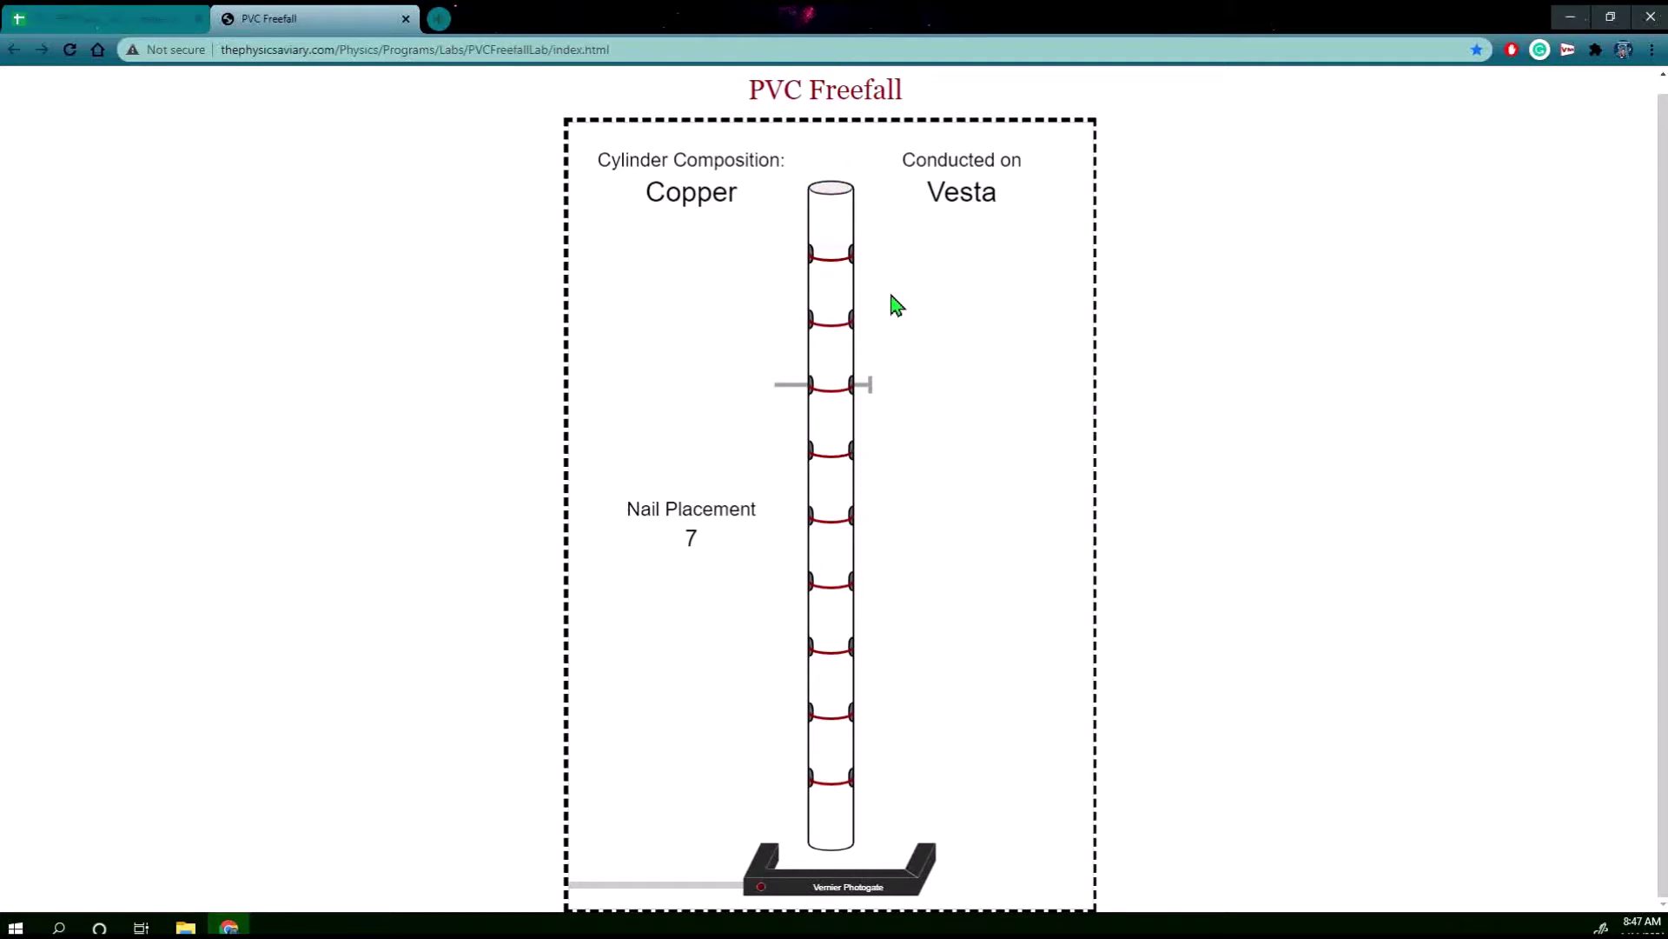
pyautogui.click(875, 389)
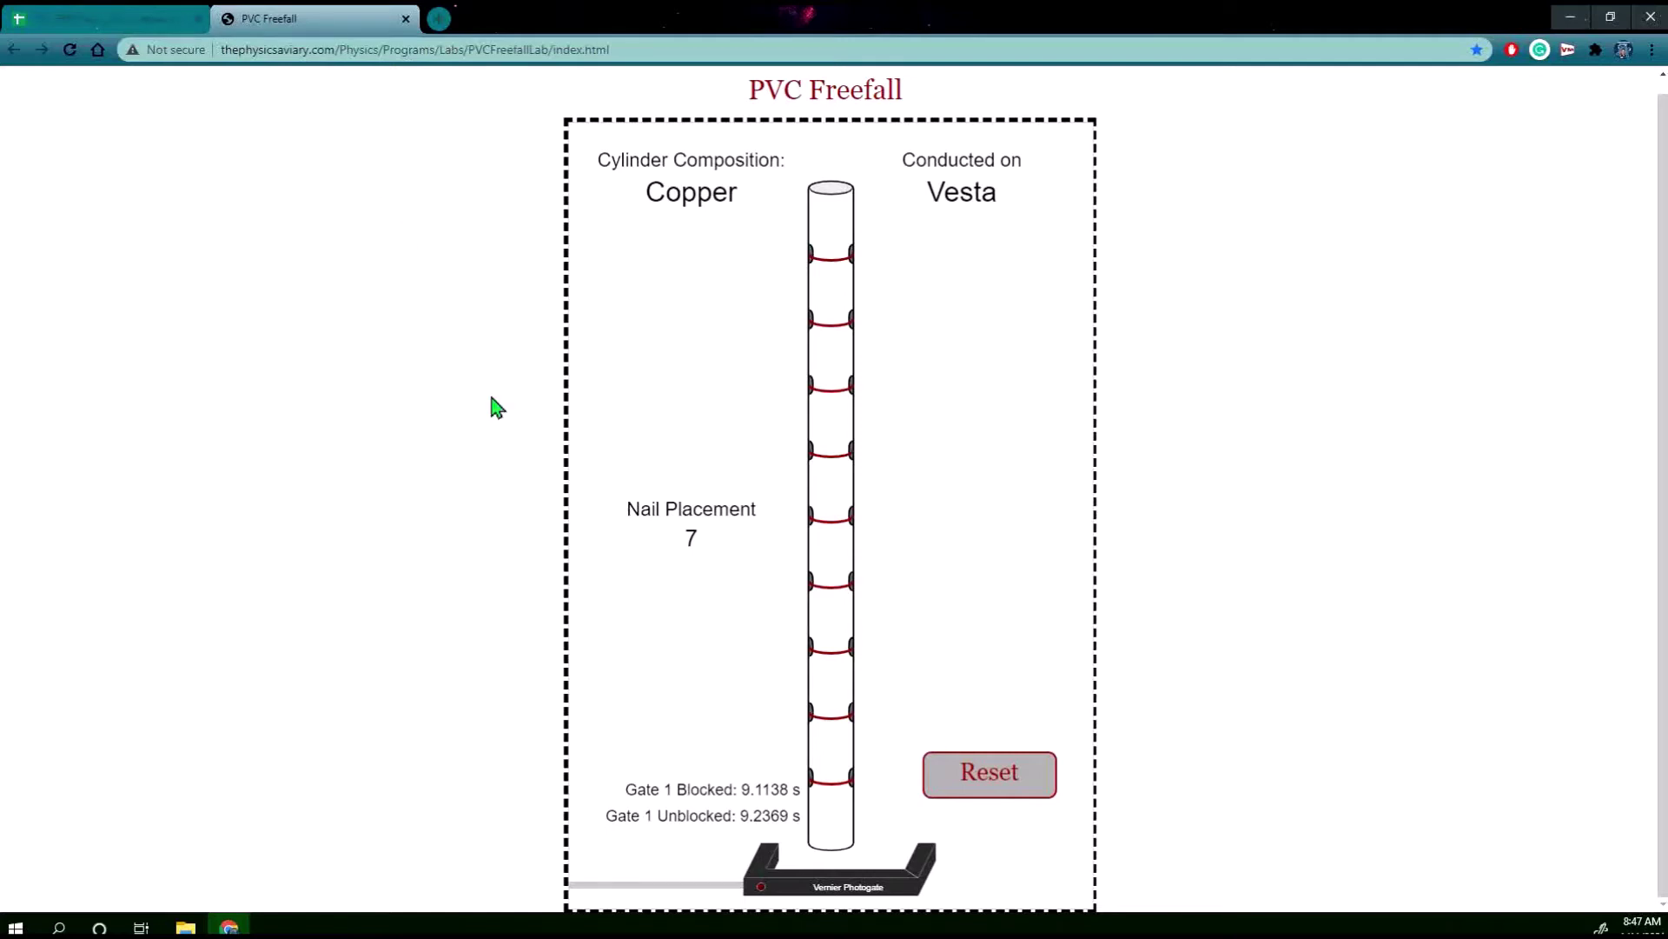
# Back in the spreadsheet, enter the equation vf^2=vi^2+2gd in cell A2 under VESTA.
pyautogui.click(117, 26)
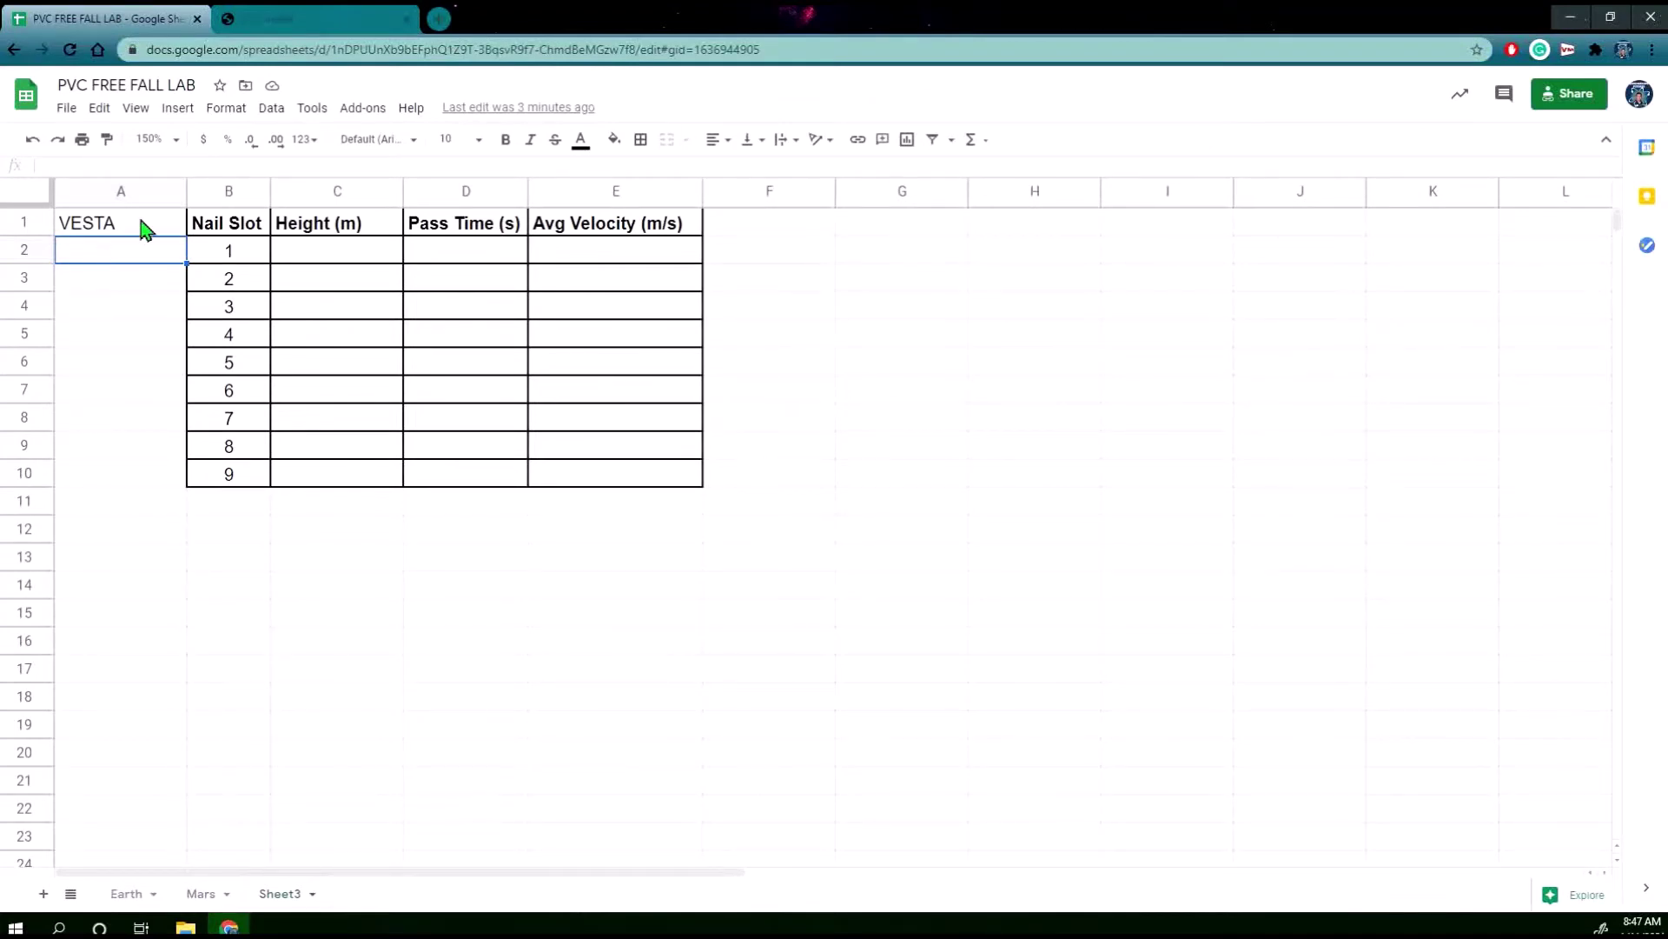
pyautogui.write('v')
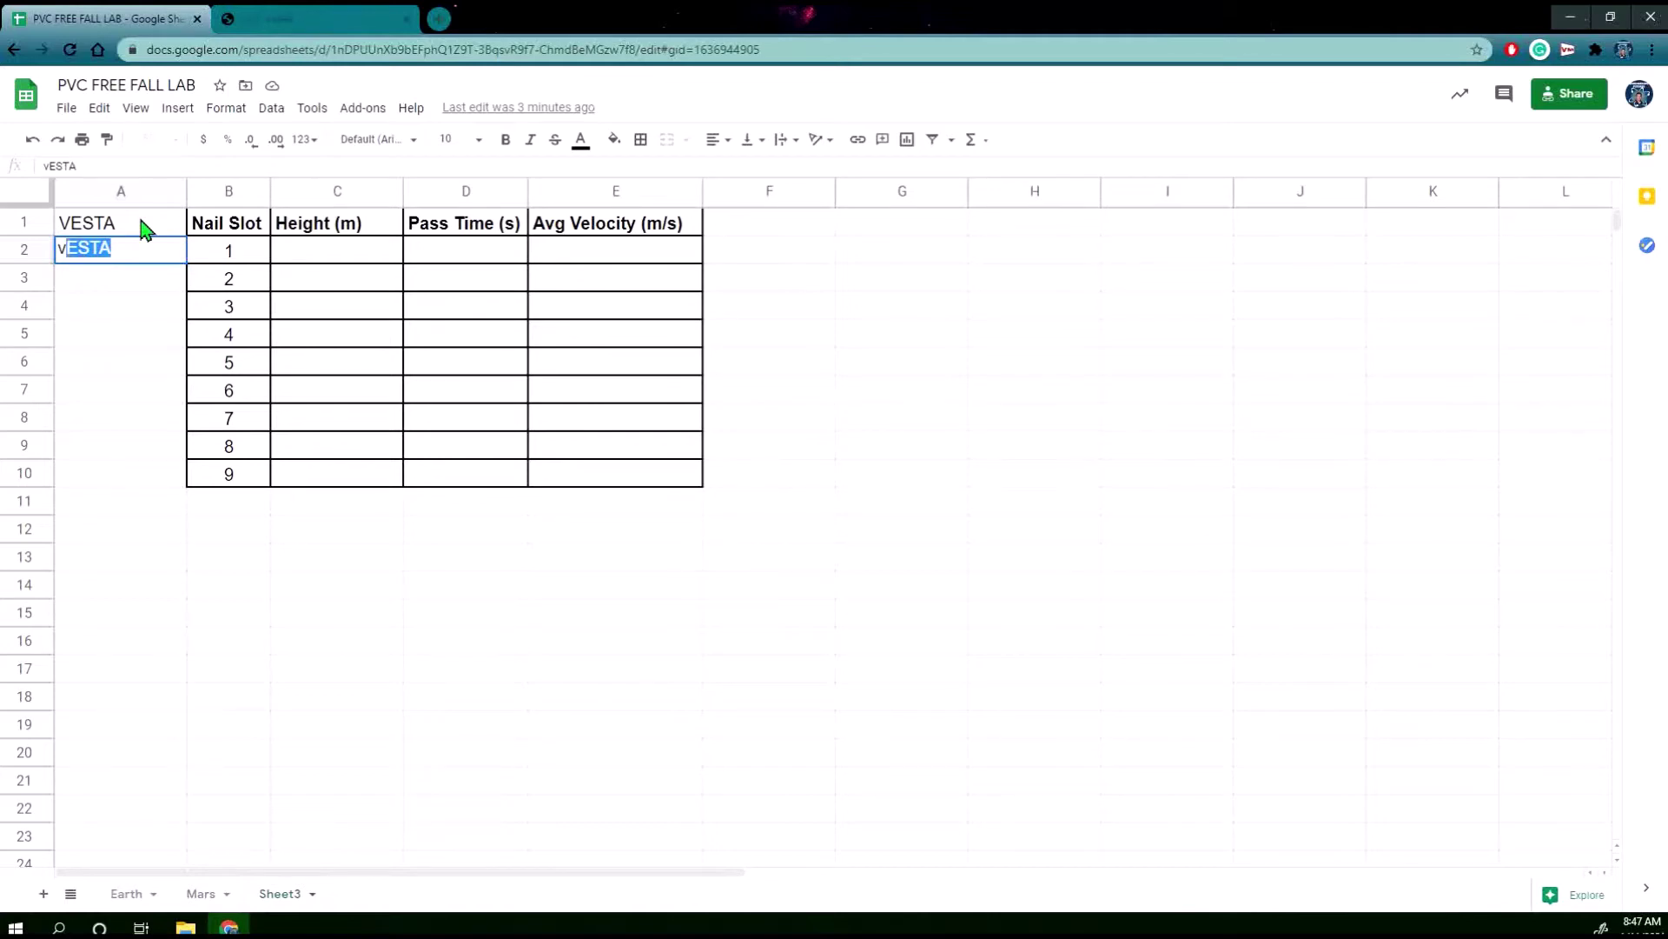
pyautogui.write('f^2=vi^2+')
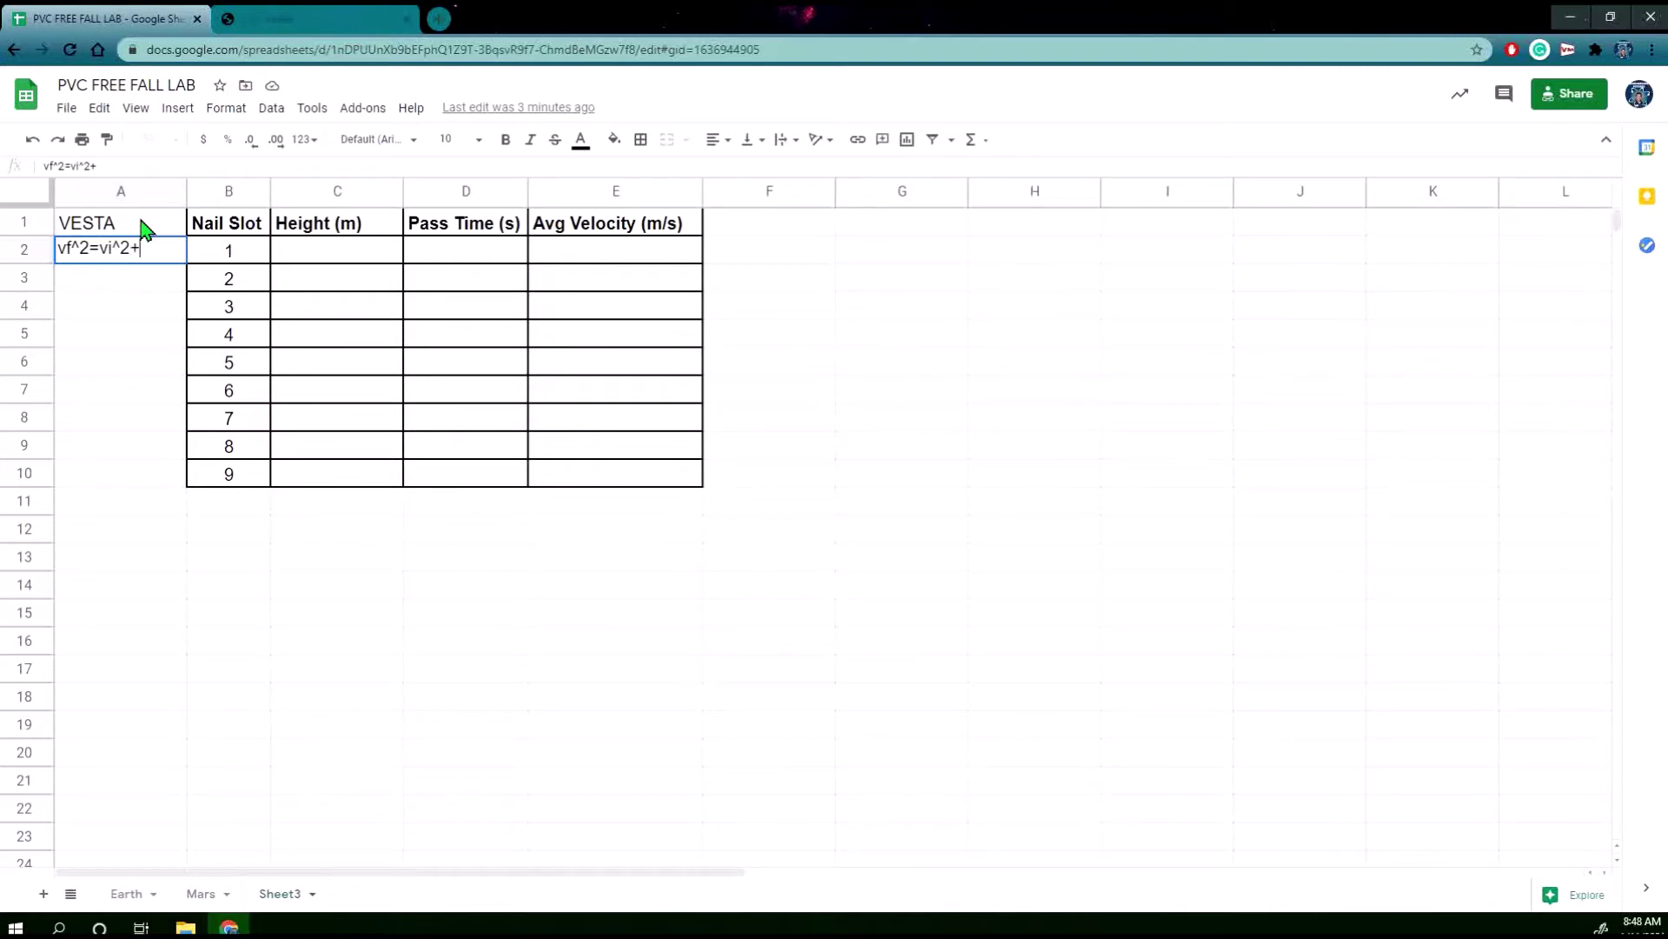
pyautogui.write('2gd')
# Remove the initial velocity term from the equation in A2 so it reads vf^2=2gd.
pyautogui.click(137, 251)
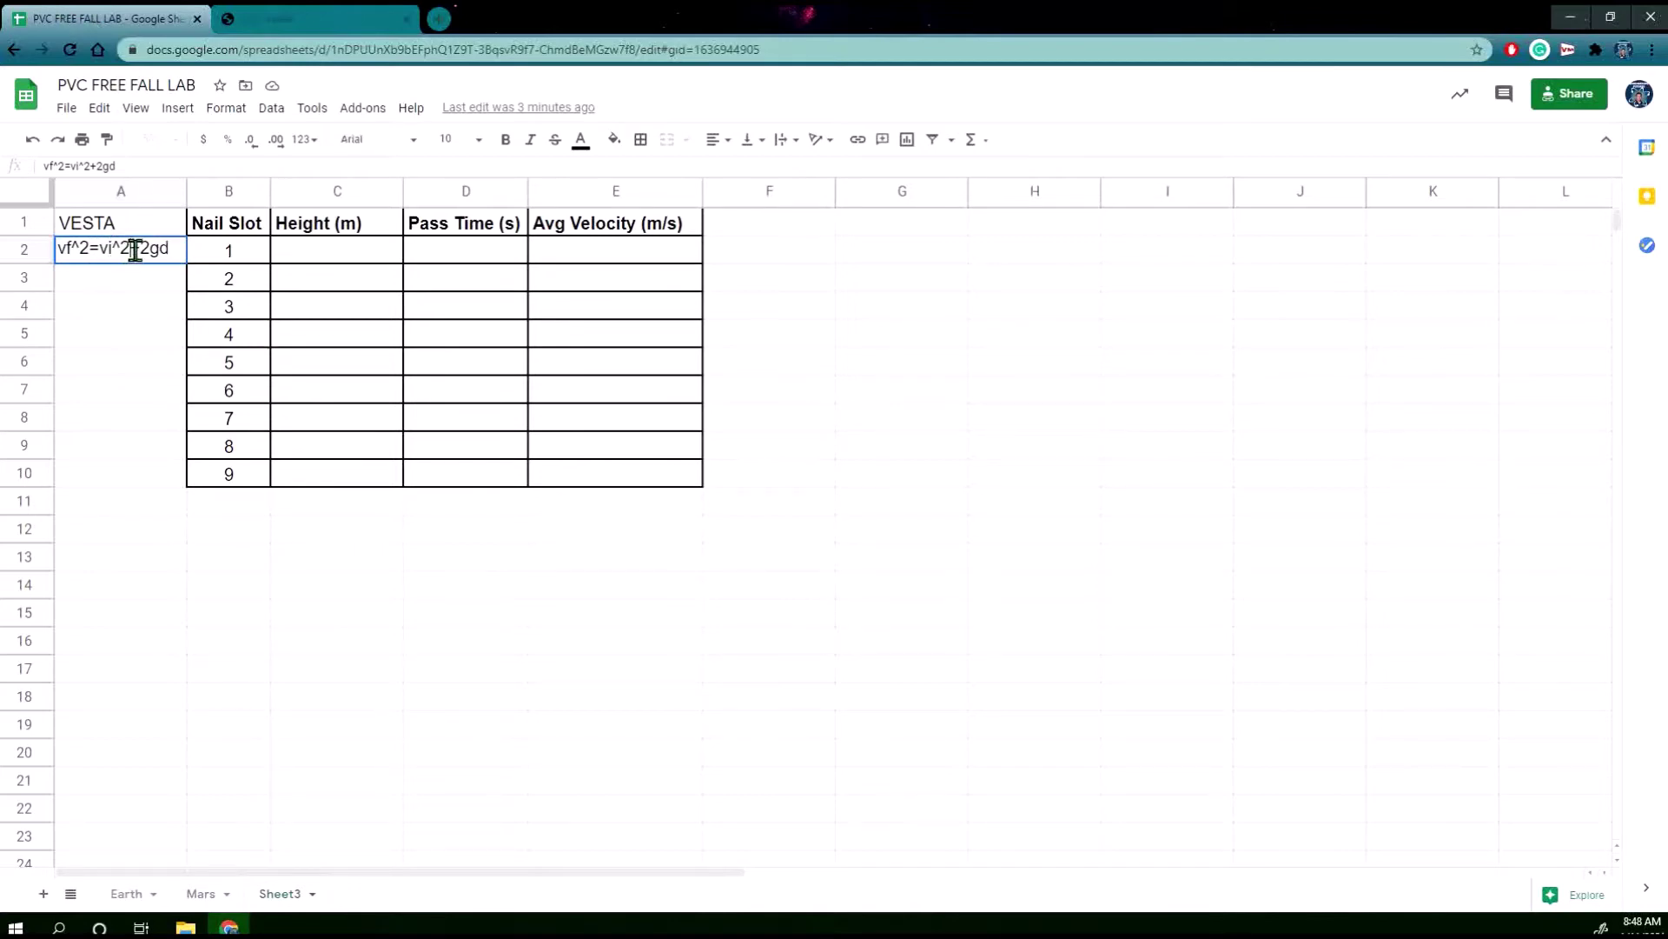
pyautogui.press('BackSpace')
pyautogui.press('BackSpace')
pyautogui.press('BackSpace')
pyautogui.press('BackSpace')
pyautogui.press('BackSpace')
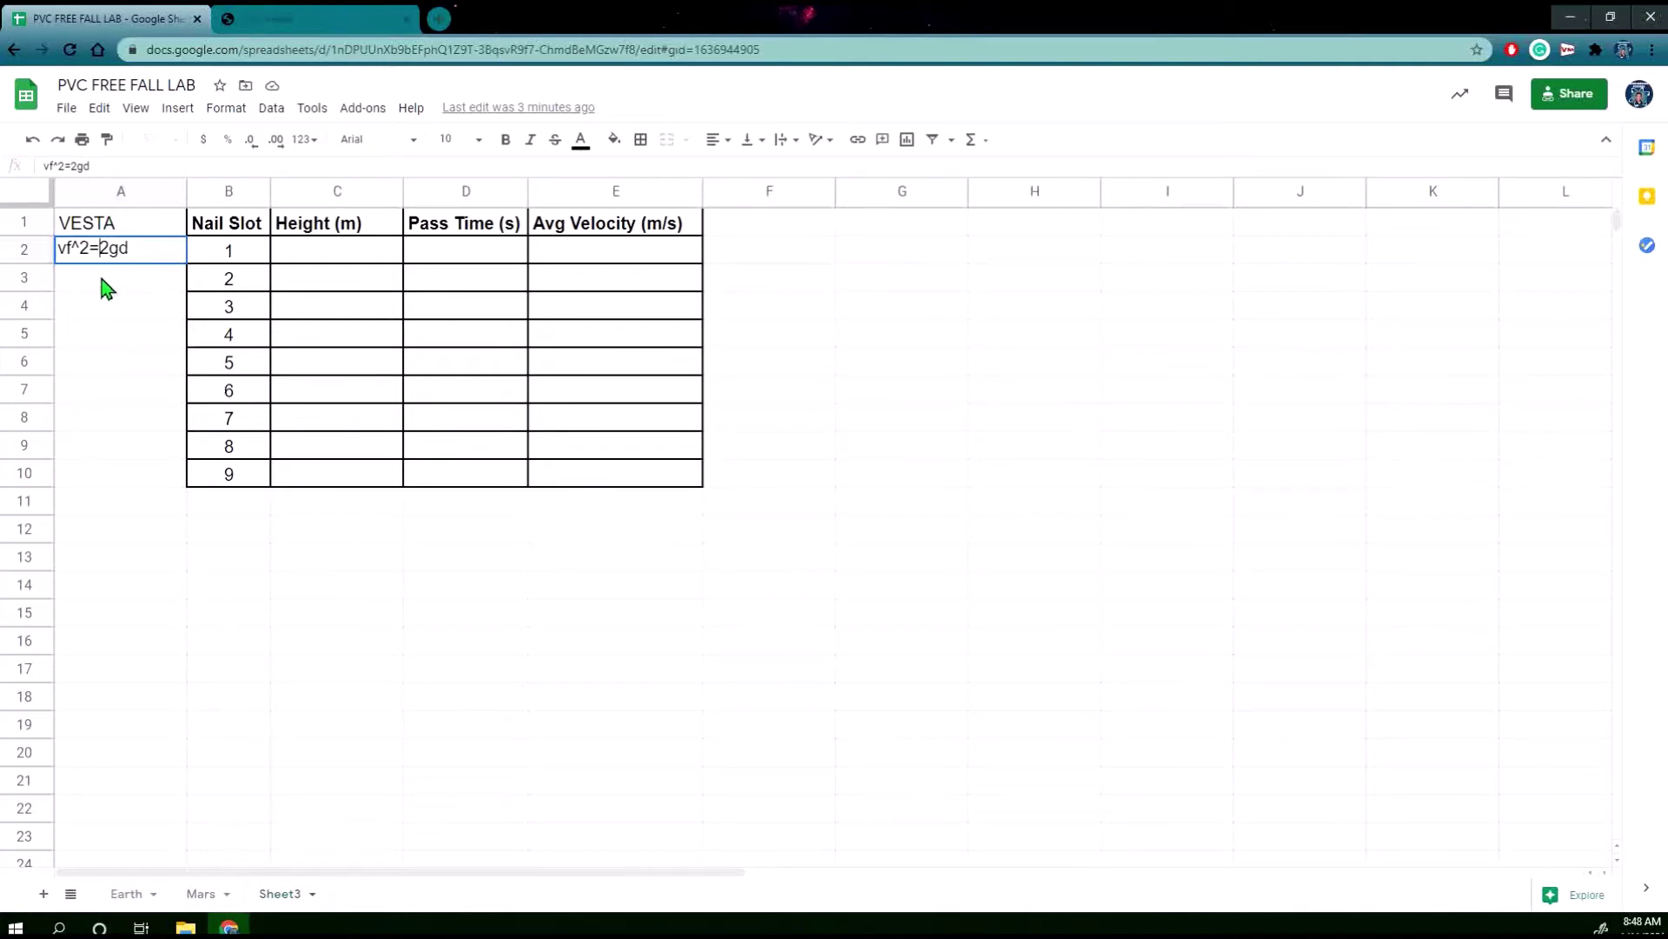
pyautogui.press('Return')
# Enter the equation solved for gravity, vf^2/2d=g, in cell A3.
pyautogui.write('vf')
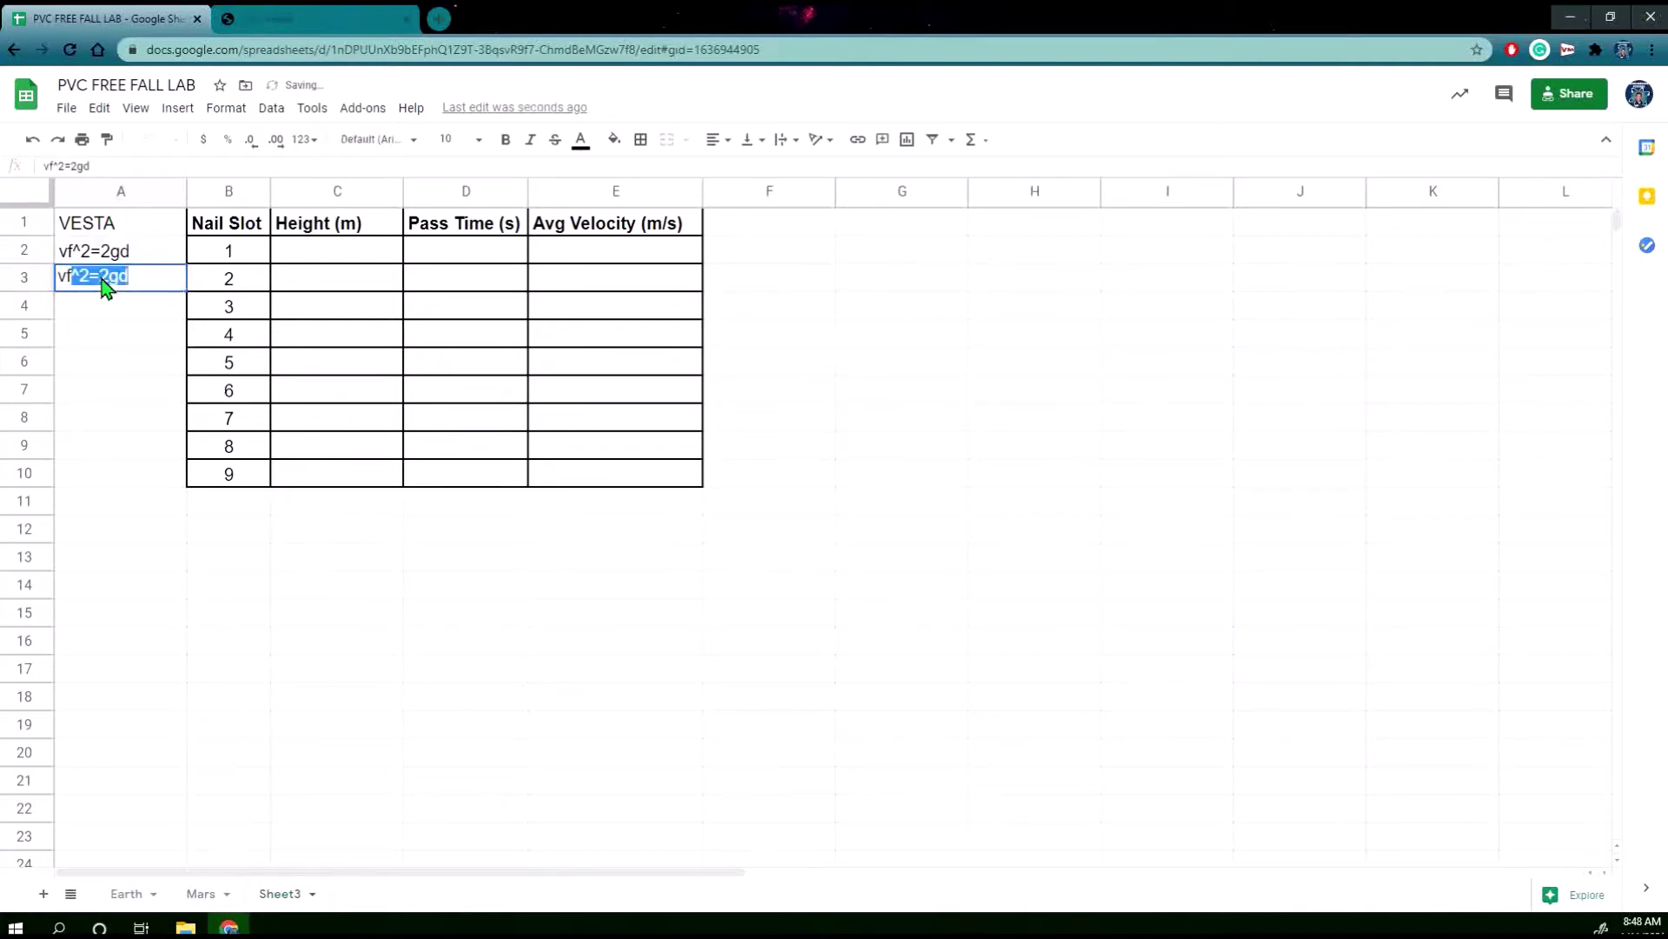
pyautogui.write('^2/')
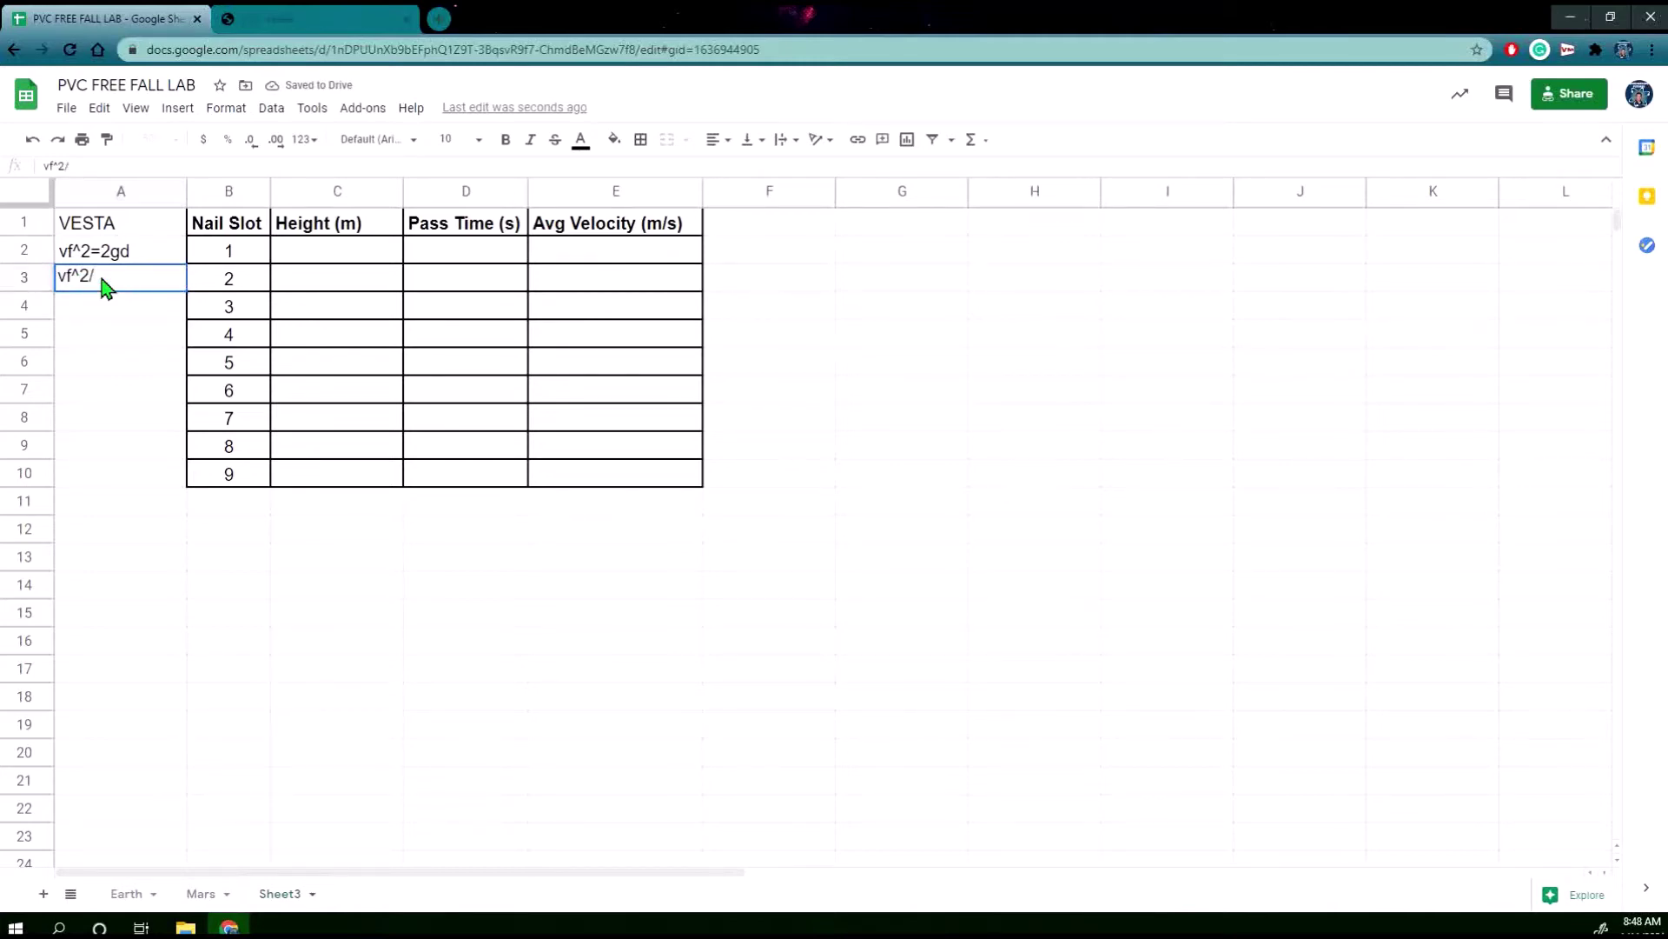
pyautogui.write('2d=g')
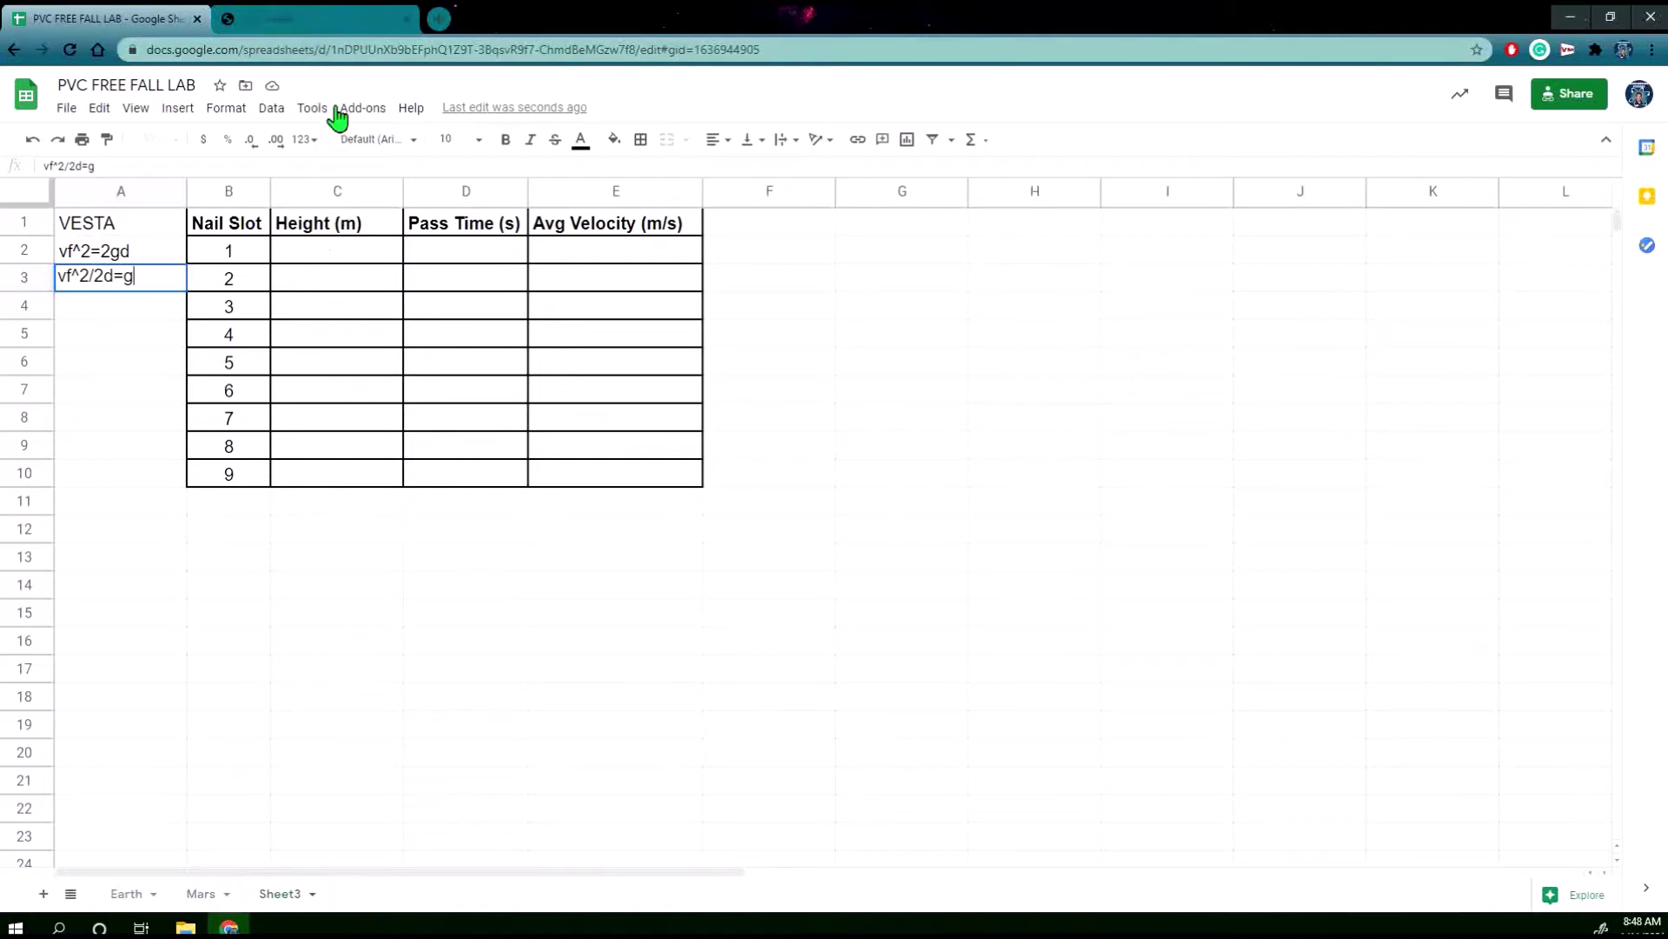
# Consult the tube in the simulation and enter 0.075 as the height for nail slot 1 in C2.
pyautogui.click(341, 19)
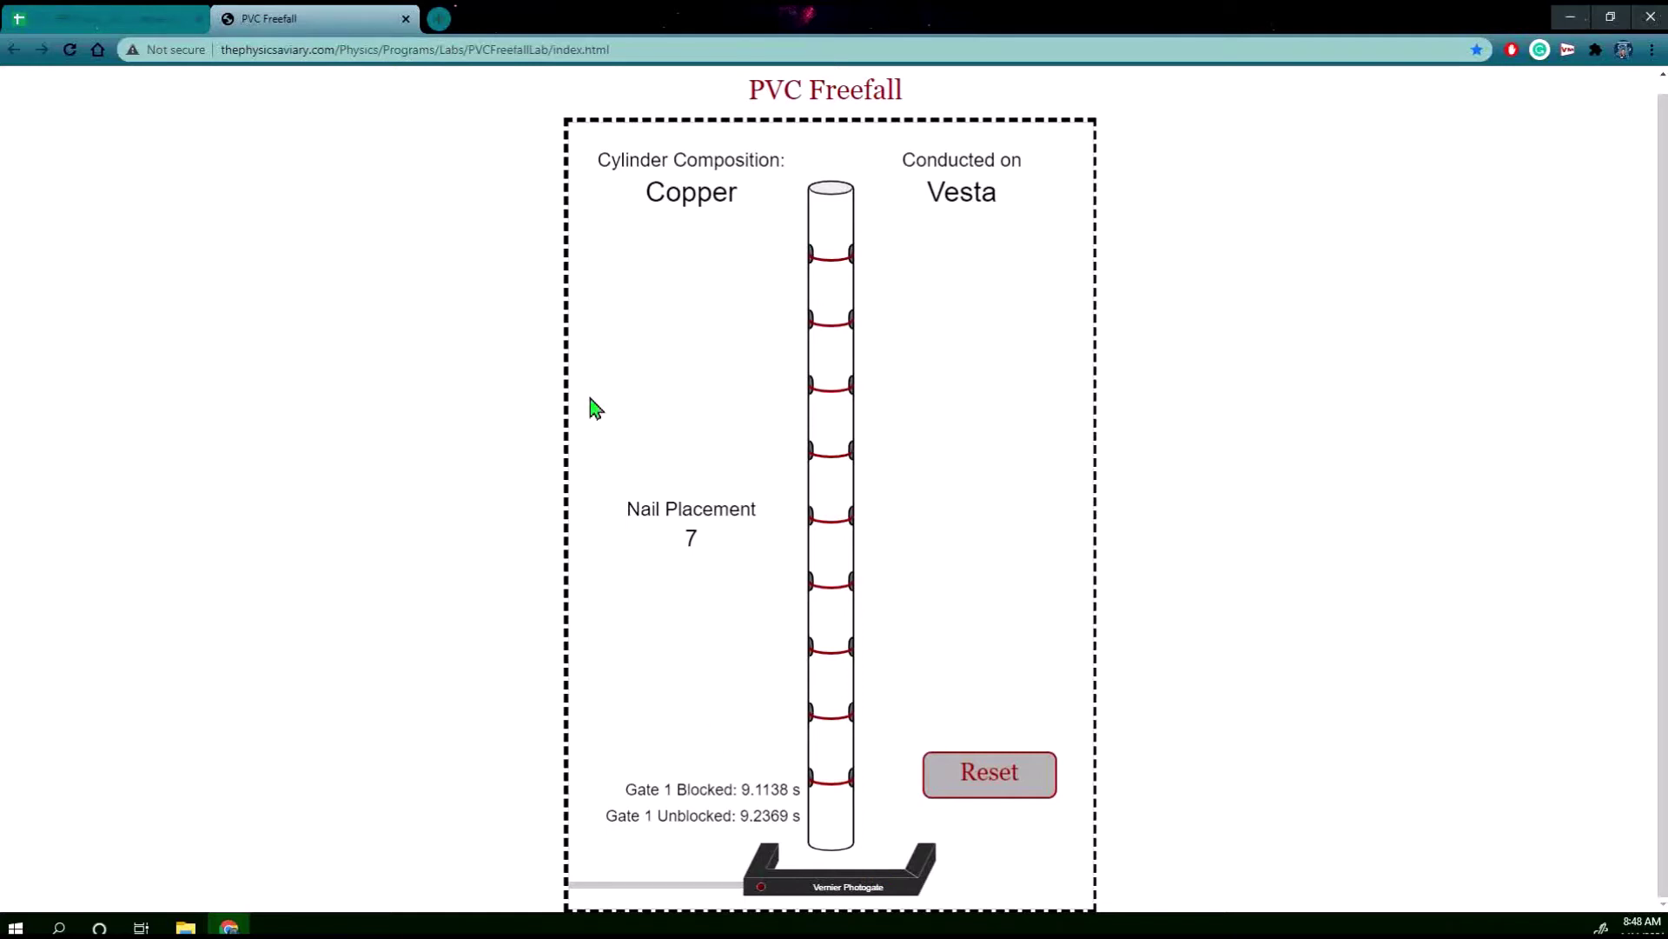
pyautogui.click(130, 18)
pyautogui.click(349, 258)
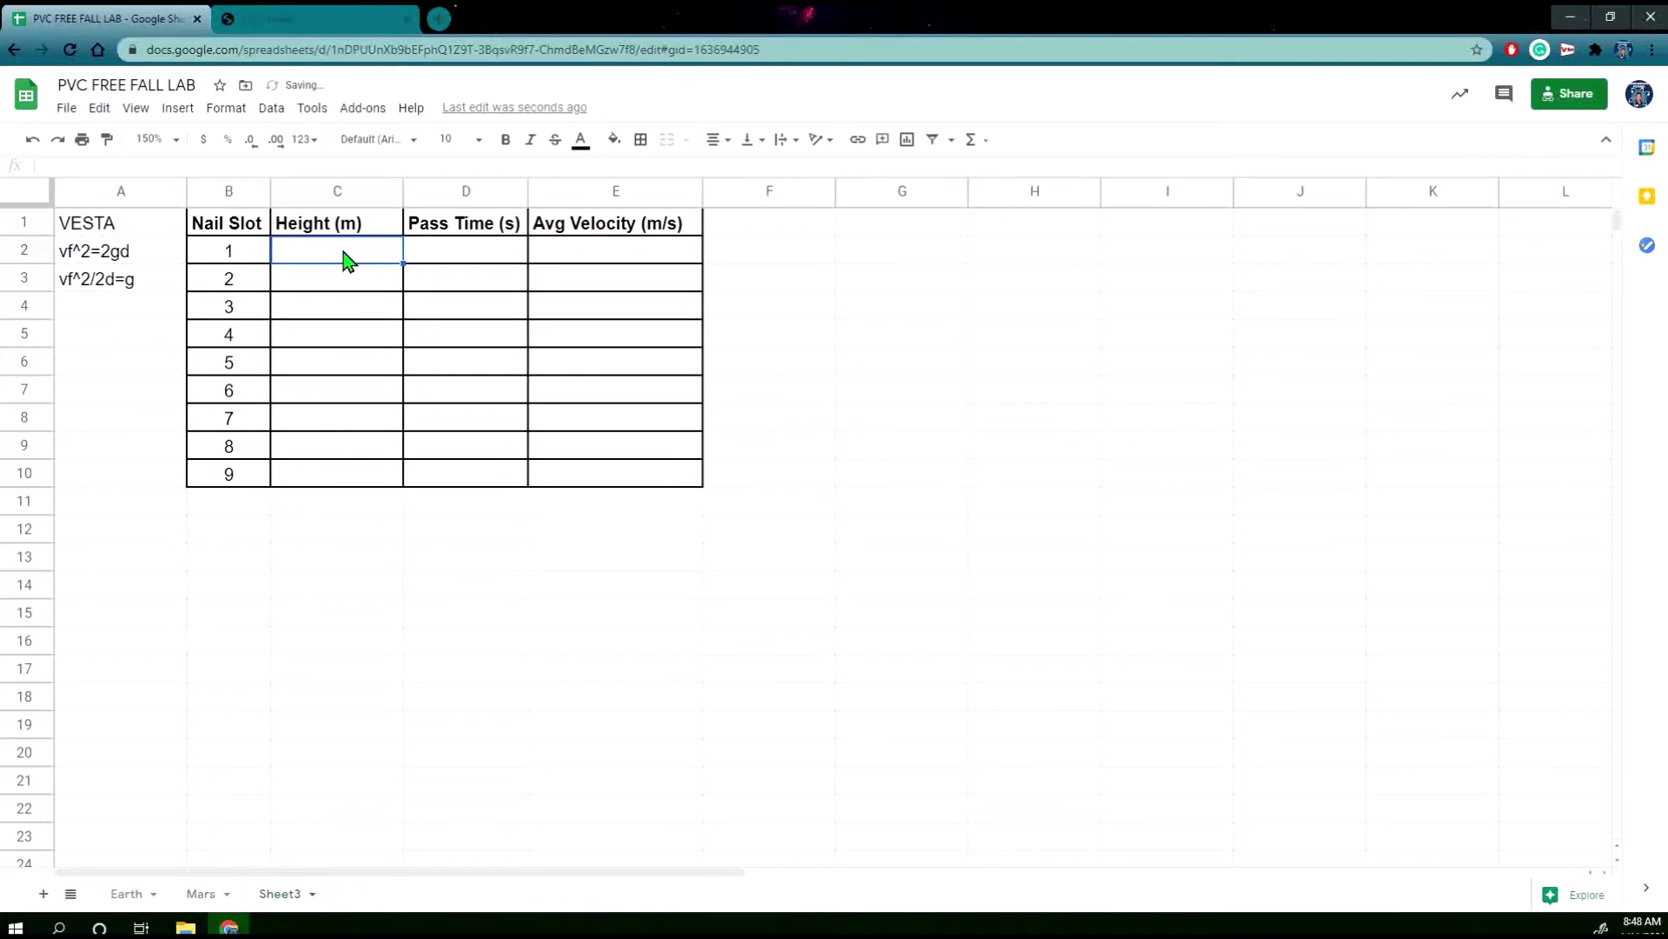
pyautogui.write('0.075')
# Calculate the height for nail slot 2 in C3 with the formula =C2+0.05.
pyautogui.click(367, 288)
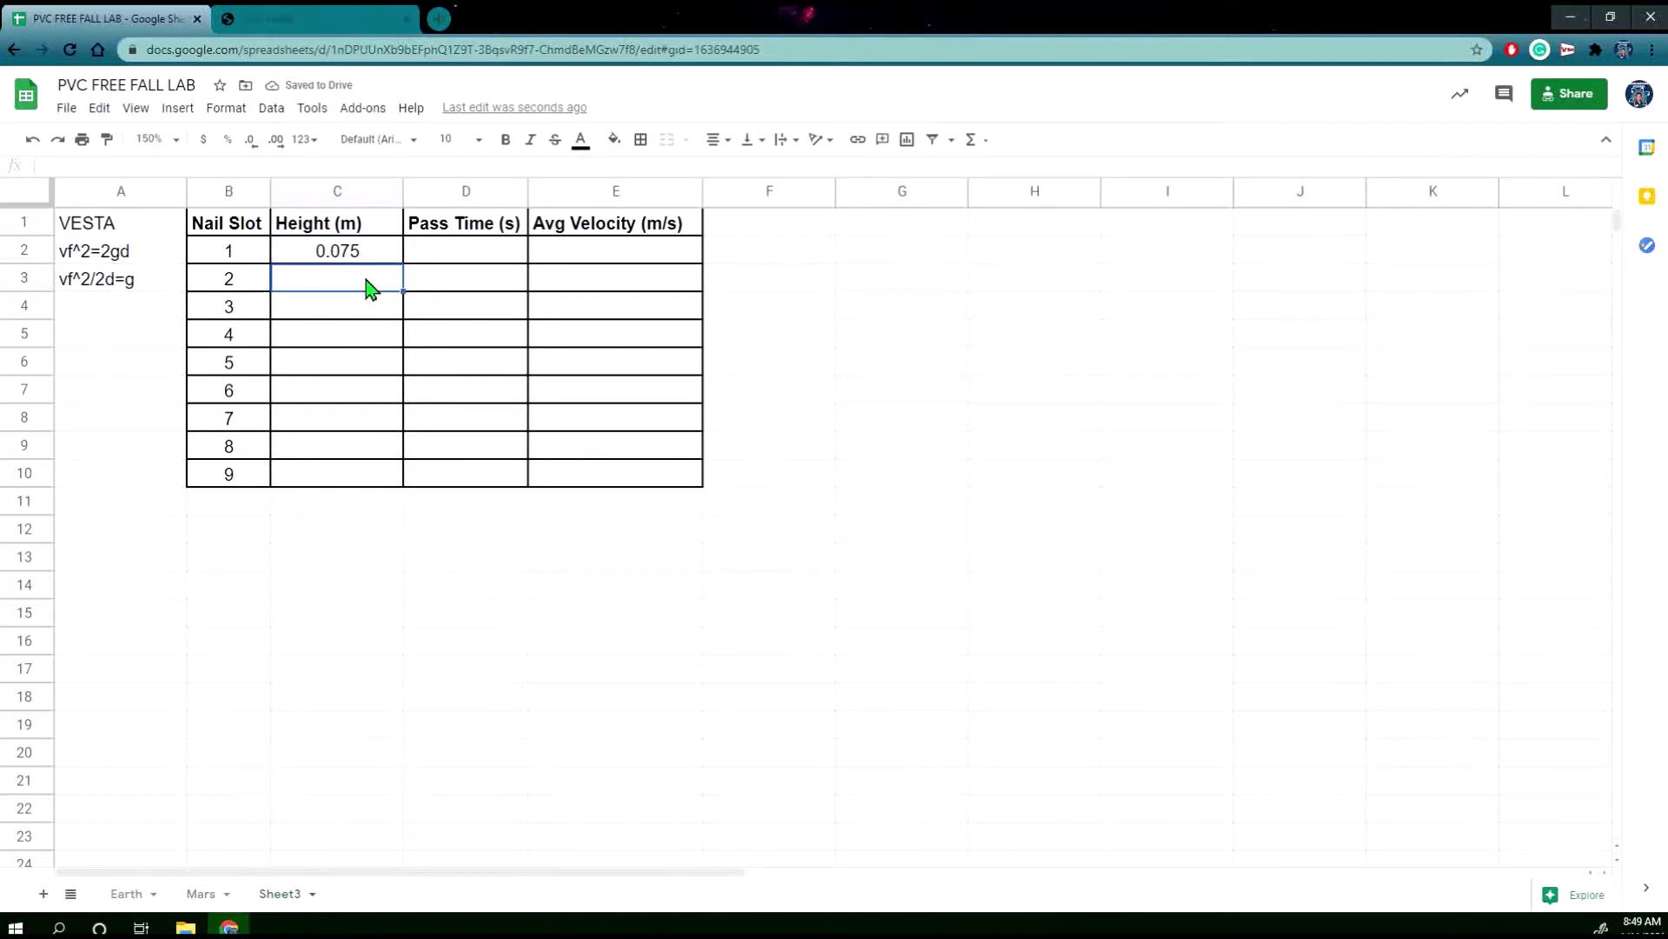
pyautogui.write('=')
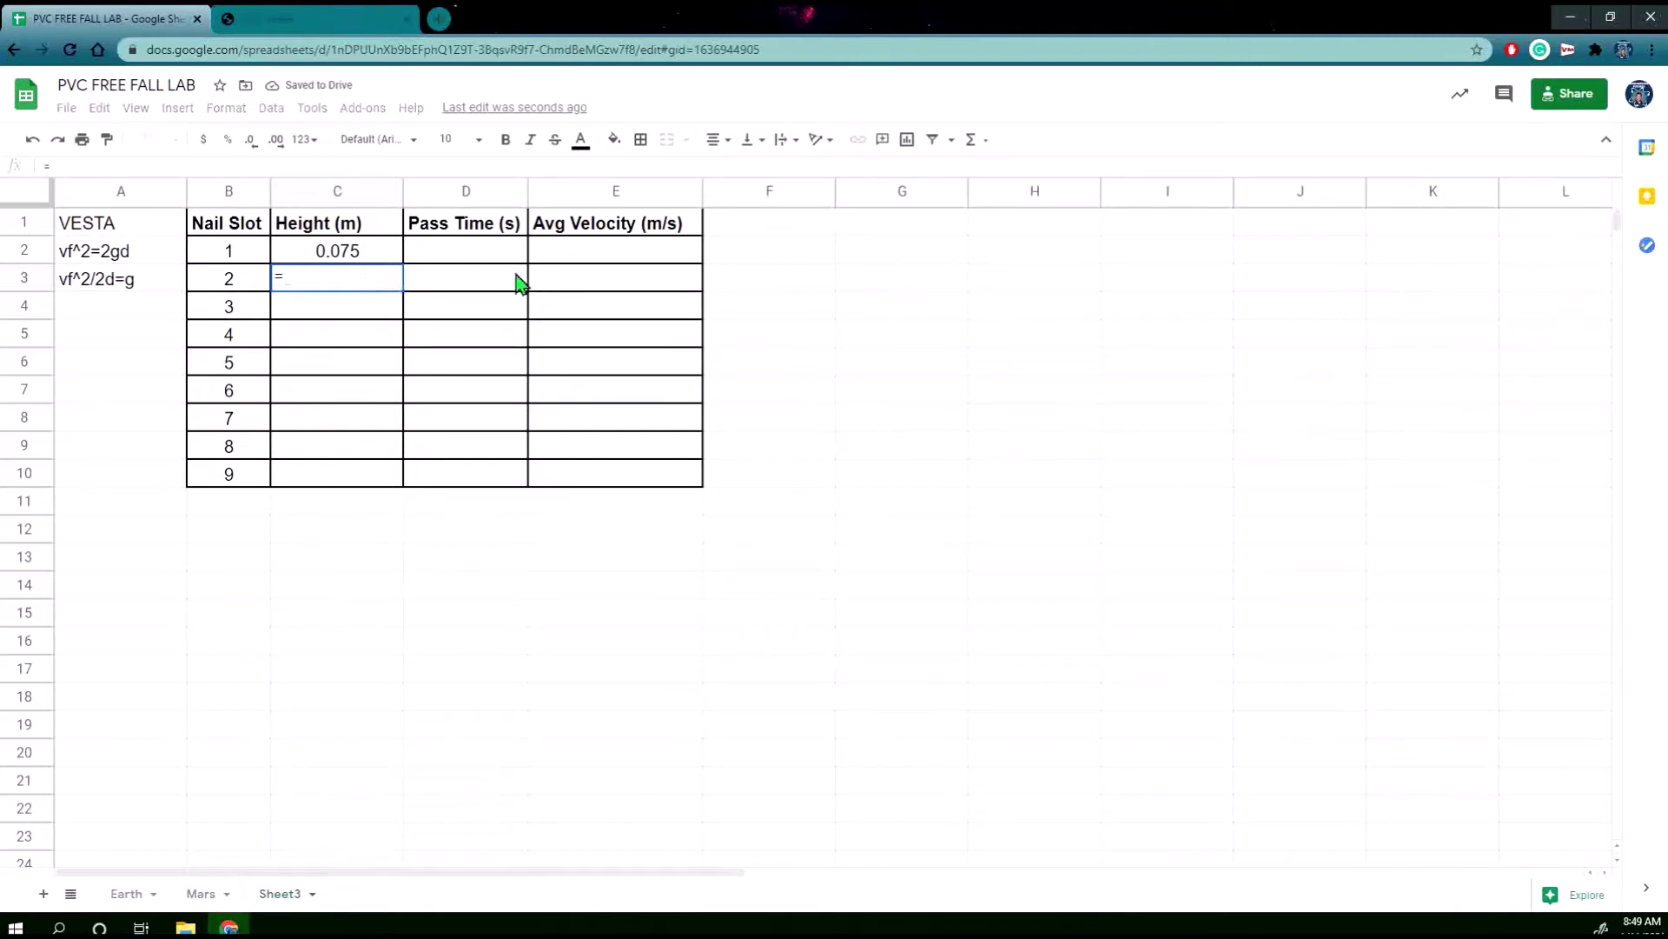
pyautogui.click(369, 252)
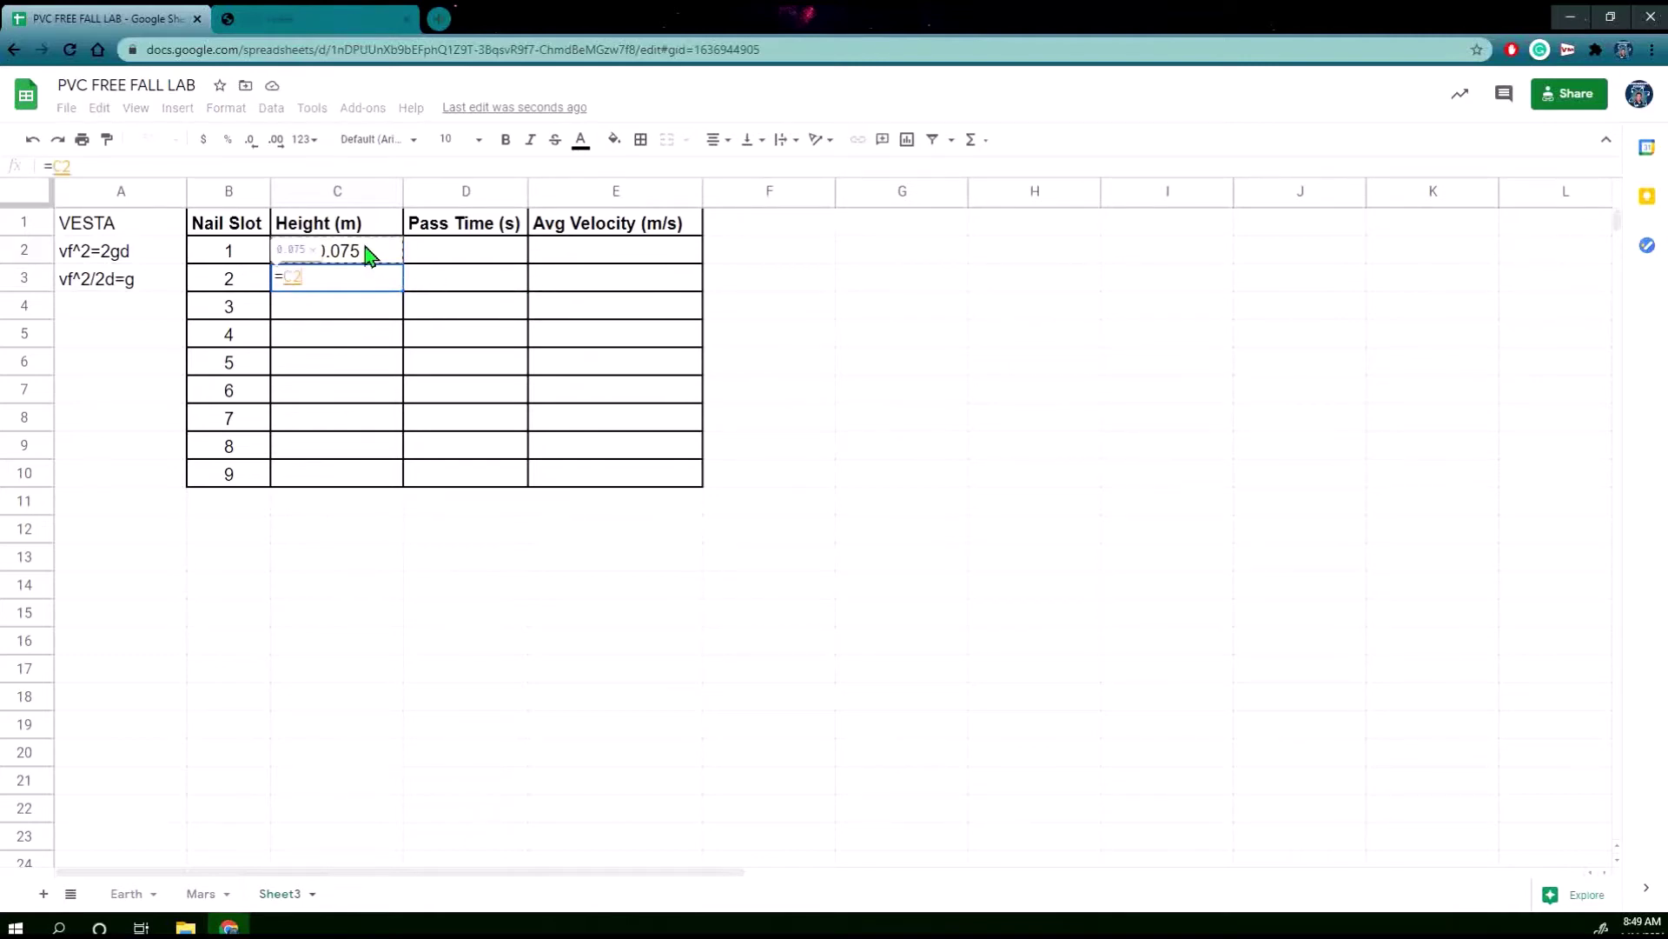
pyautogui.write('+0.05')
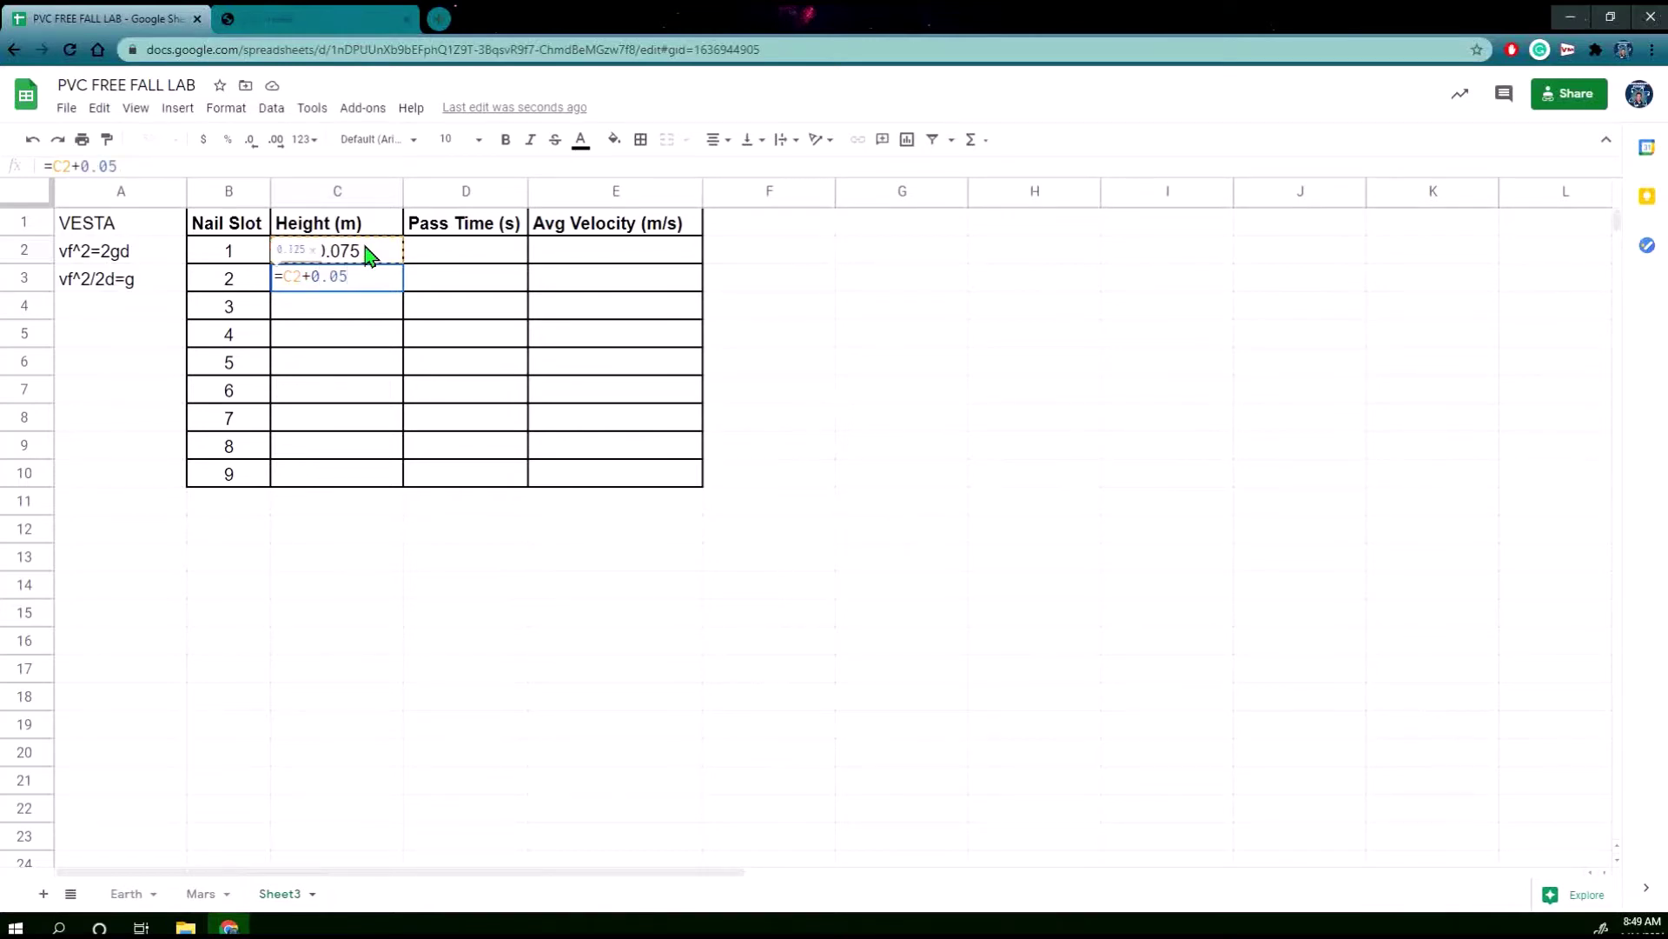
pyautogui.press('Return')
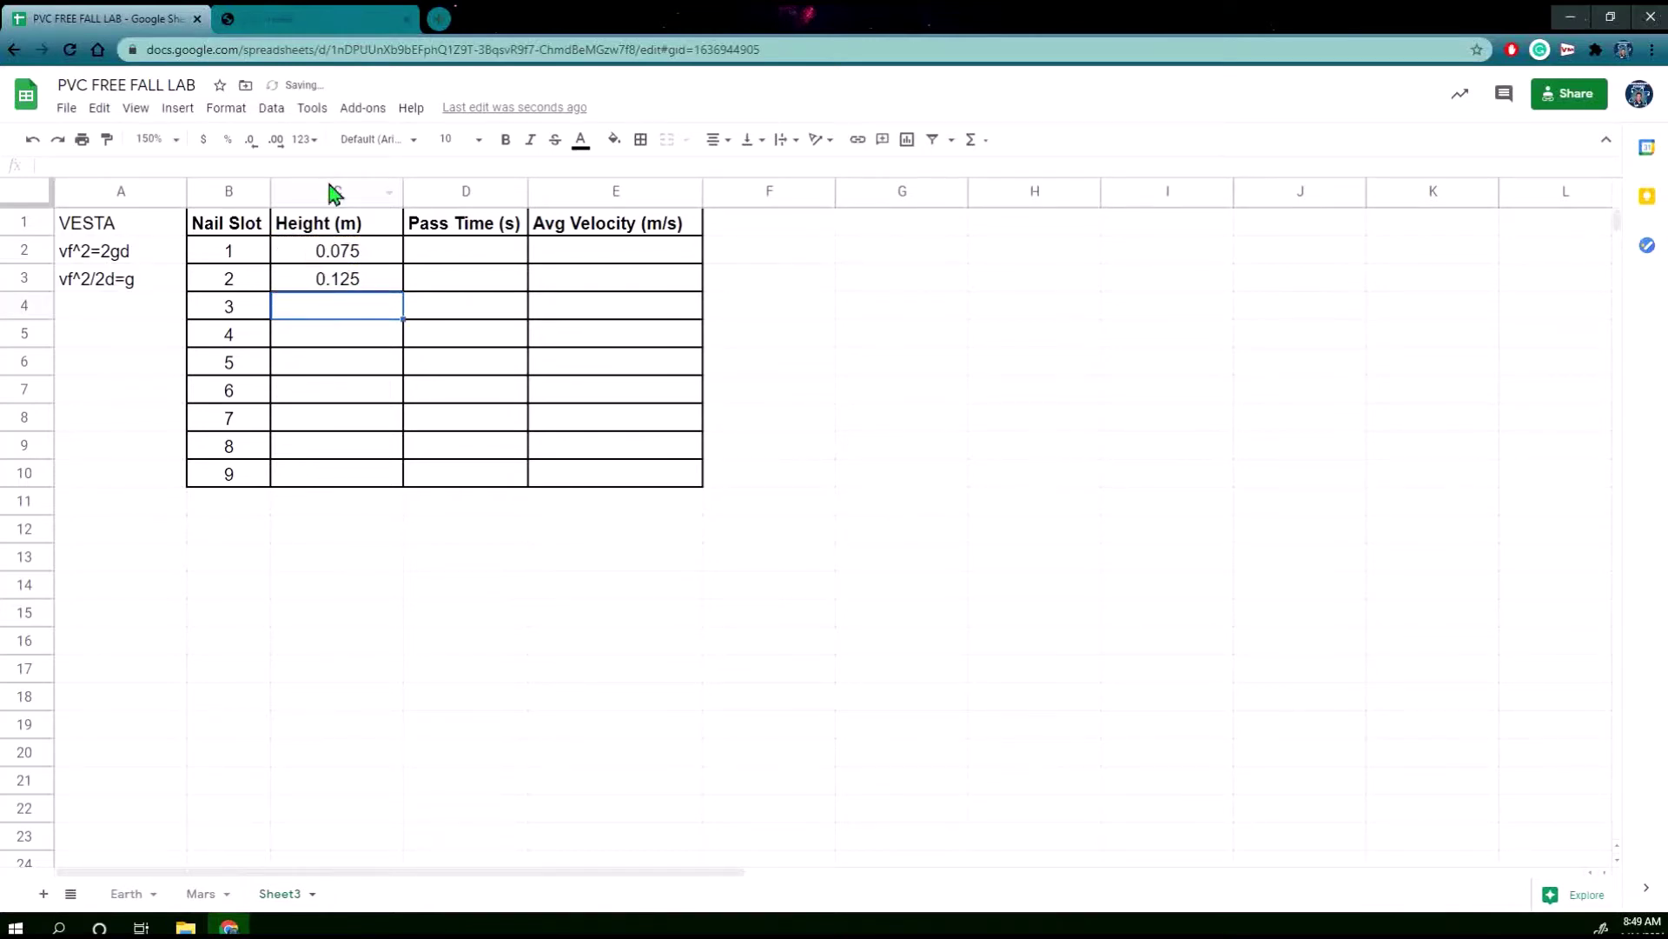
# Fill the height formula from C3 down through C10 for nail slots 3 to 9.
pyautogui.click(343, 287)
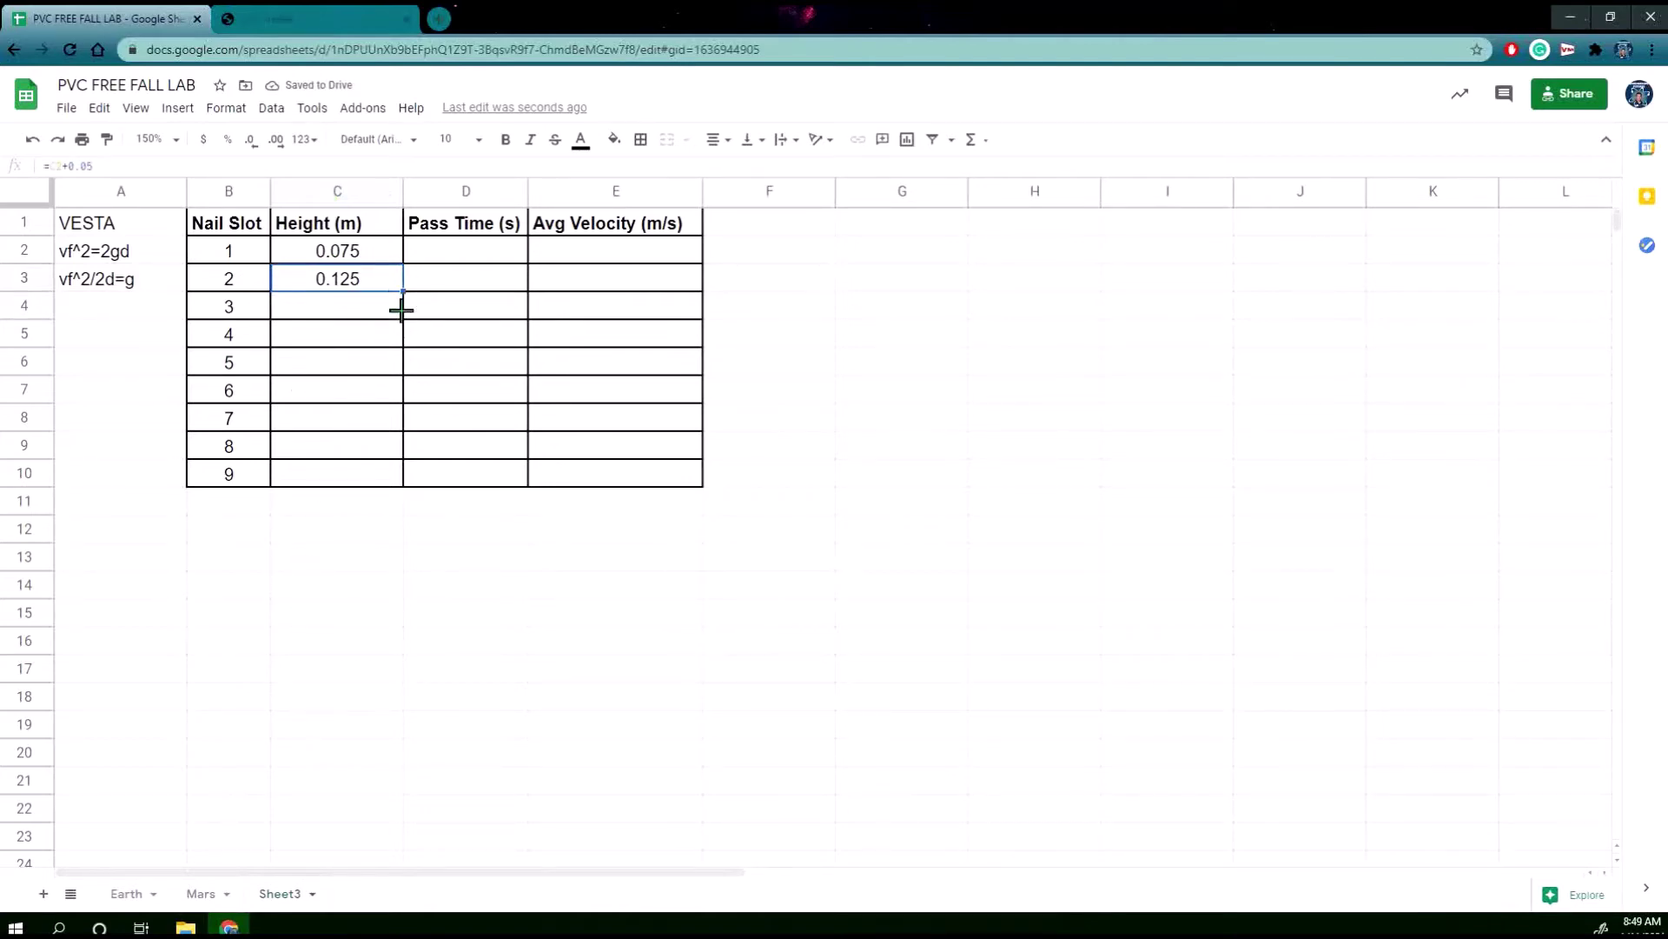
pyautogui.moveTo(403, 293); pyautogui.dragTo(361, 474)
pyautogui.click(422, 544)
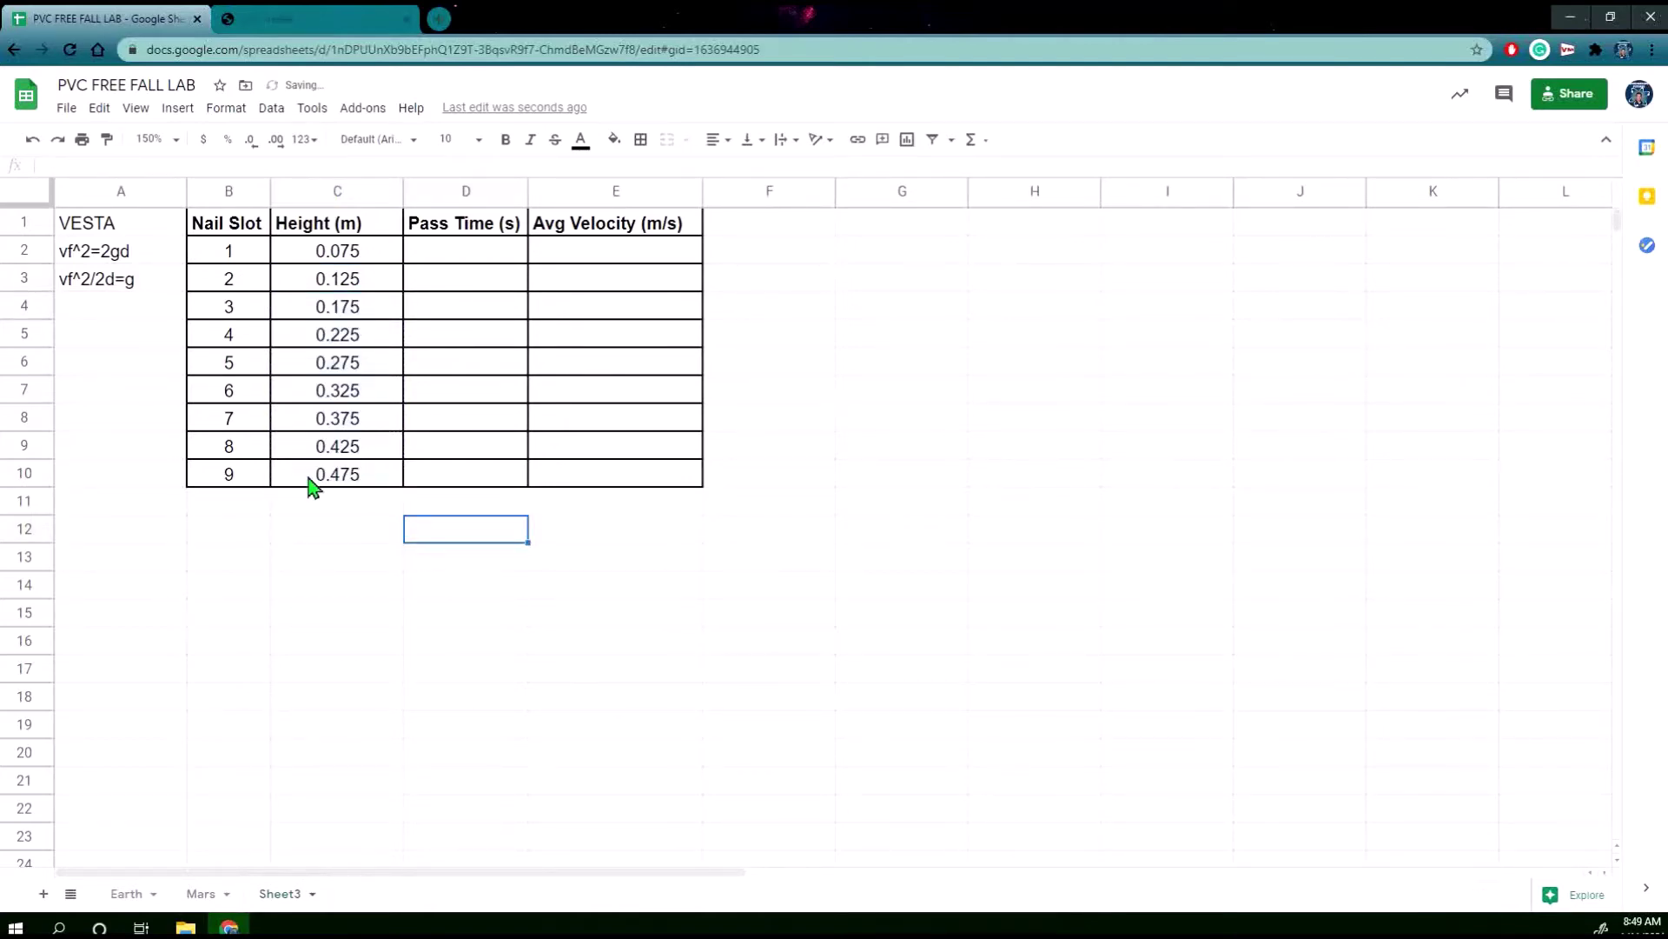
# Check the photogate times in the simulation and enter 0.1231 as the pass time for nail slot 7 in D8.
pyautogui.click(489, 250)
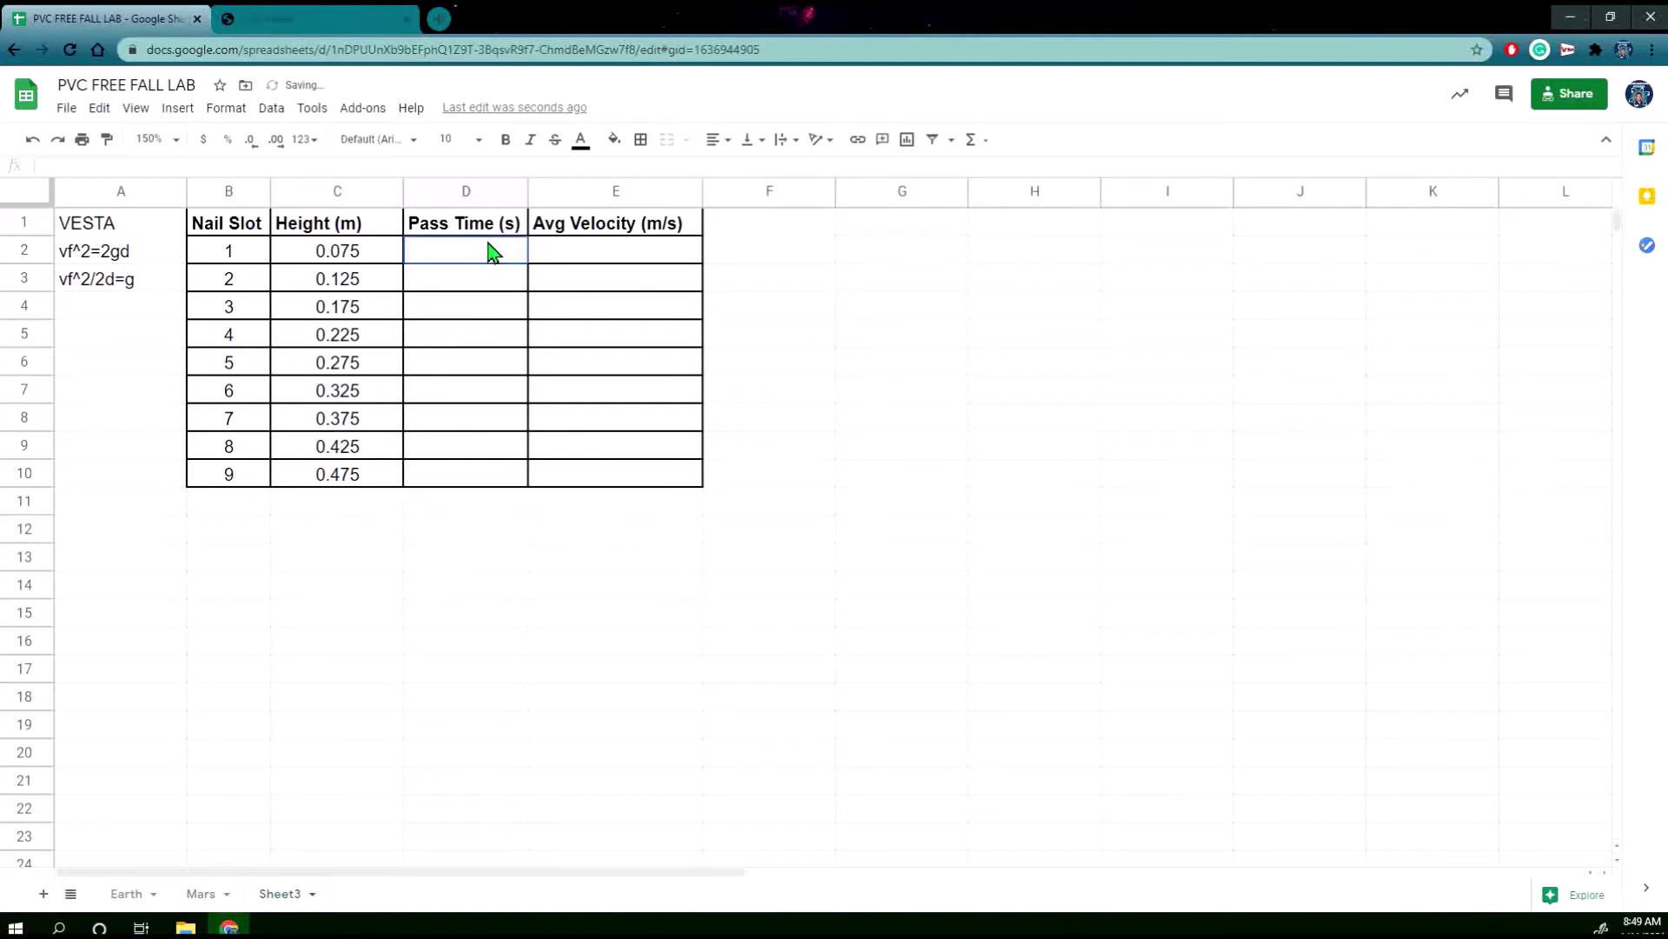
pyautogui.click(332, 12)
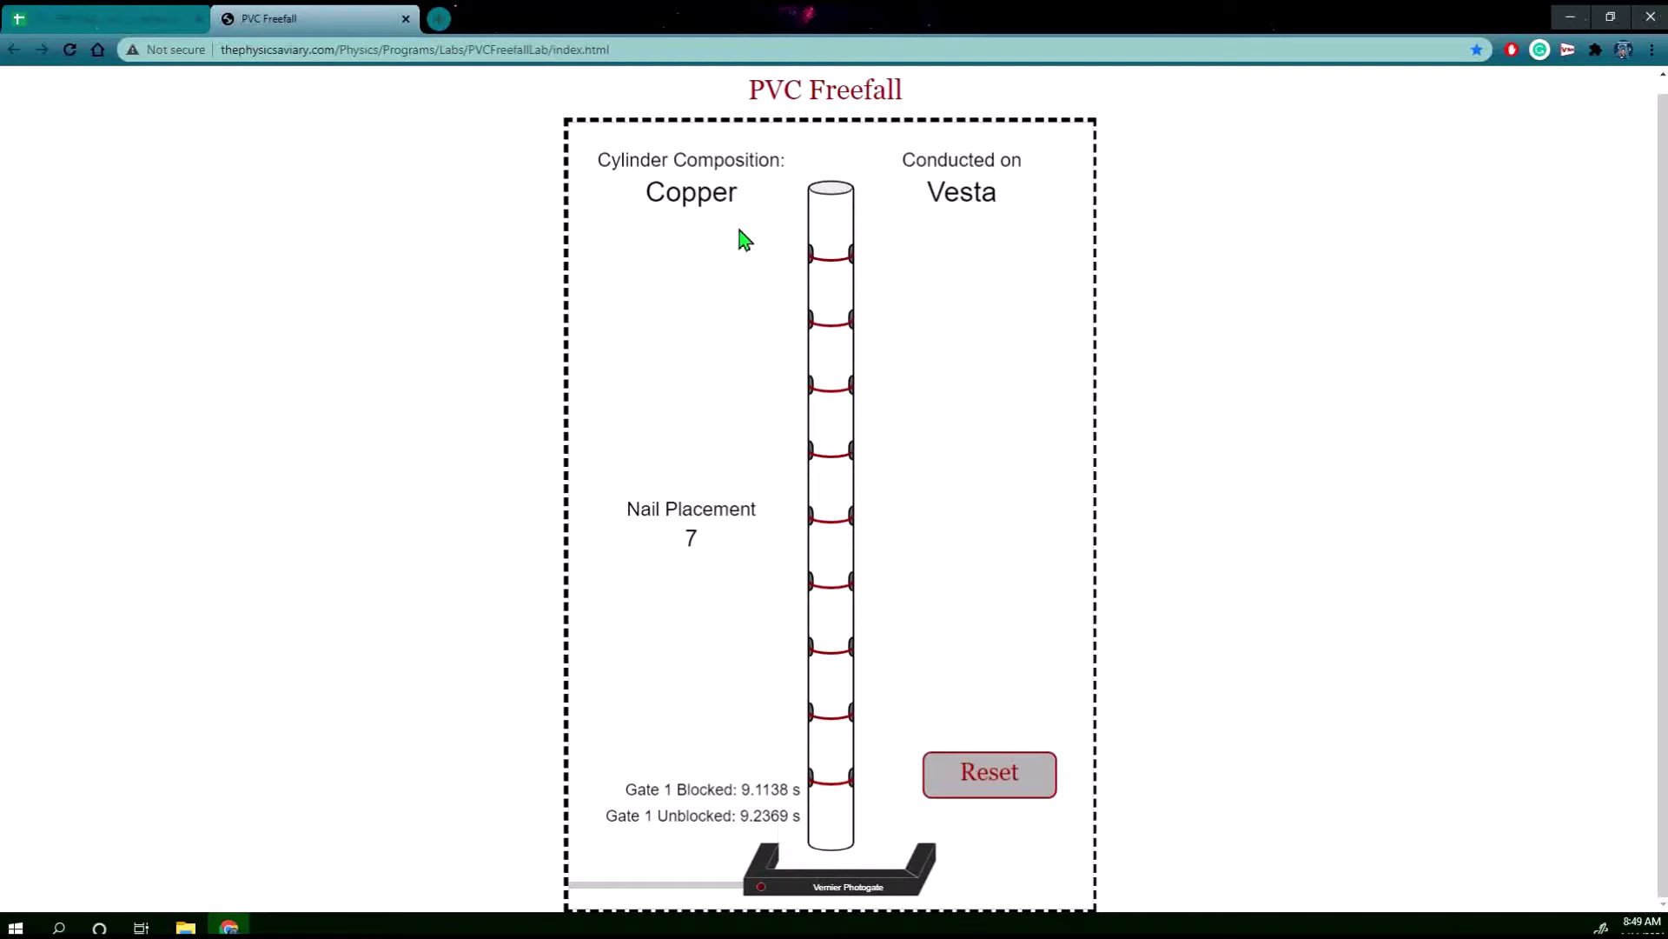
pyautogui.click(116, 19)
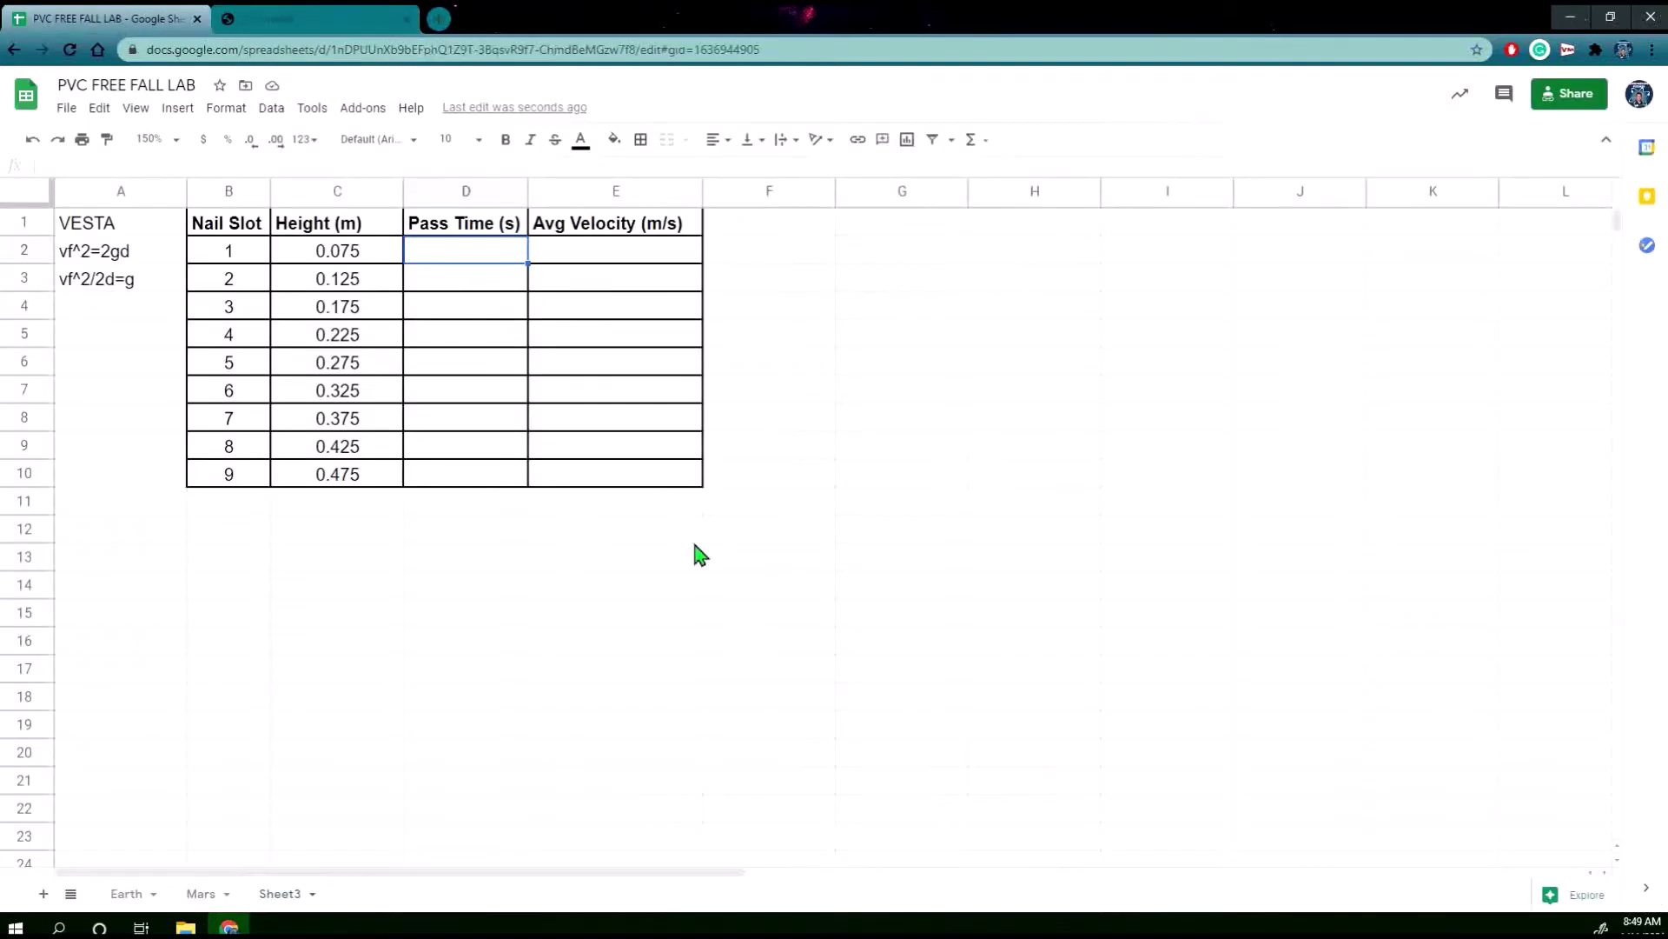
pyautogui.click(474, 426)
pyautogui.write('0')
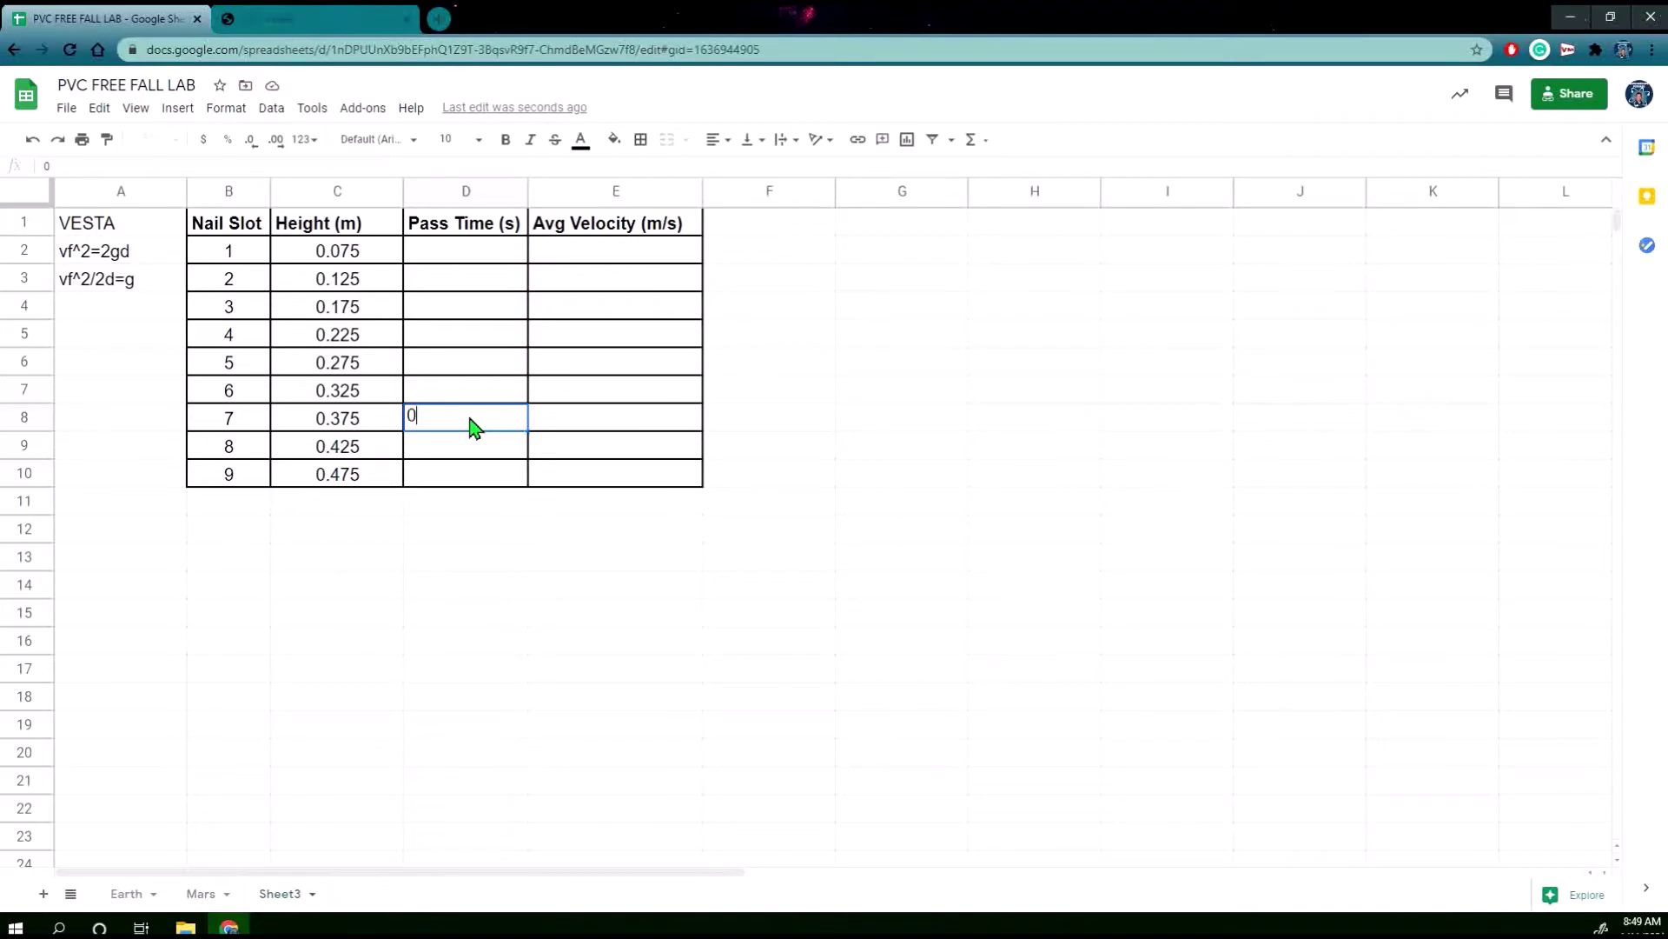
pyautogui.write('.1231')
# Calculate the average velocity for nail slot 1 in E2 with the formula =0.05/D2.
pyautogui.click(586, 432)
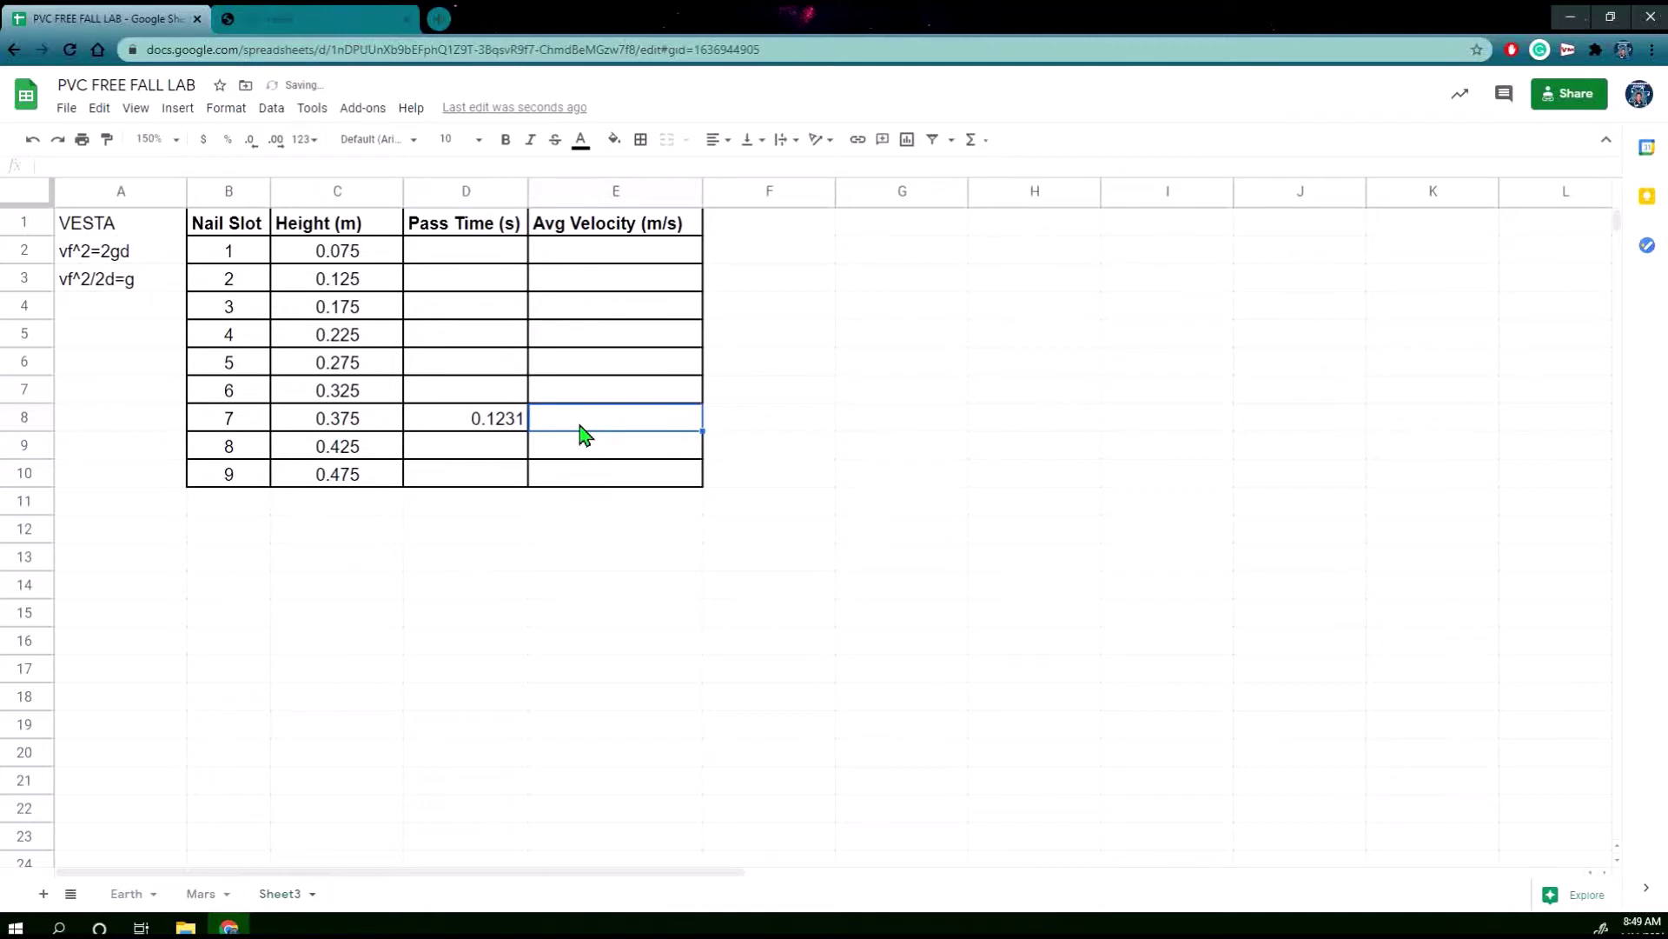
pyautogui.click(584, 233)
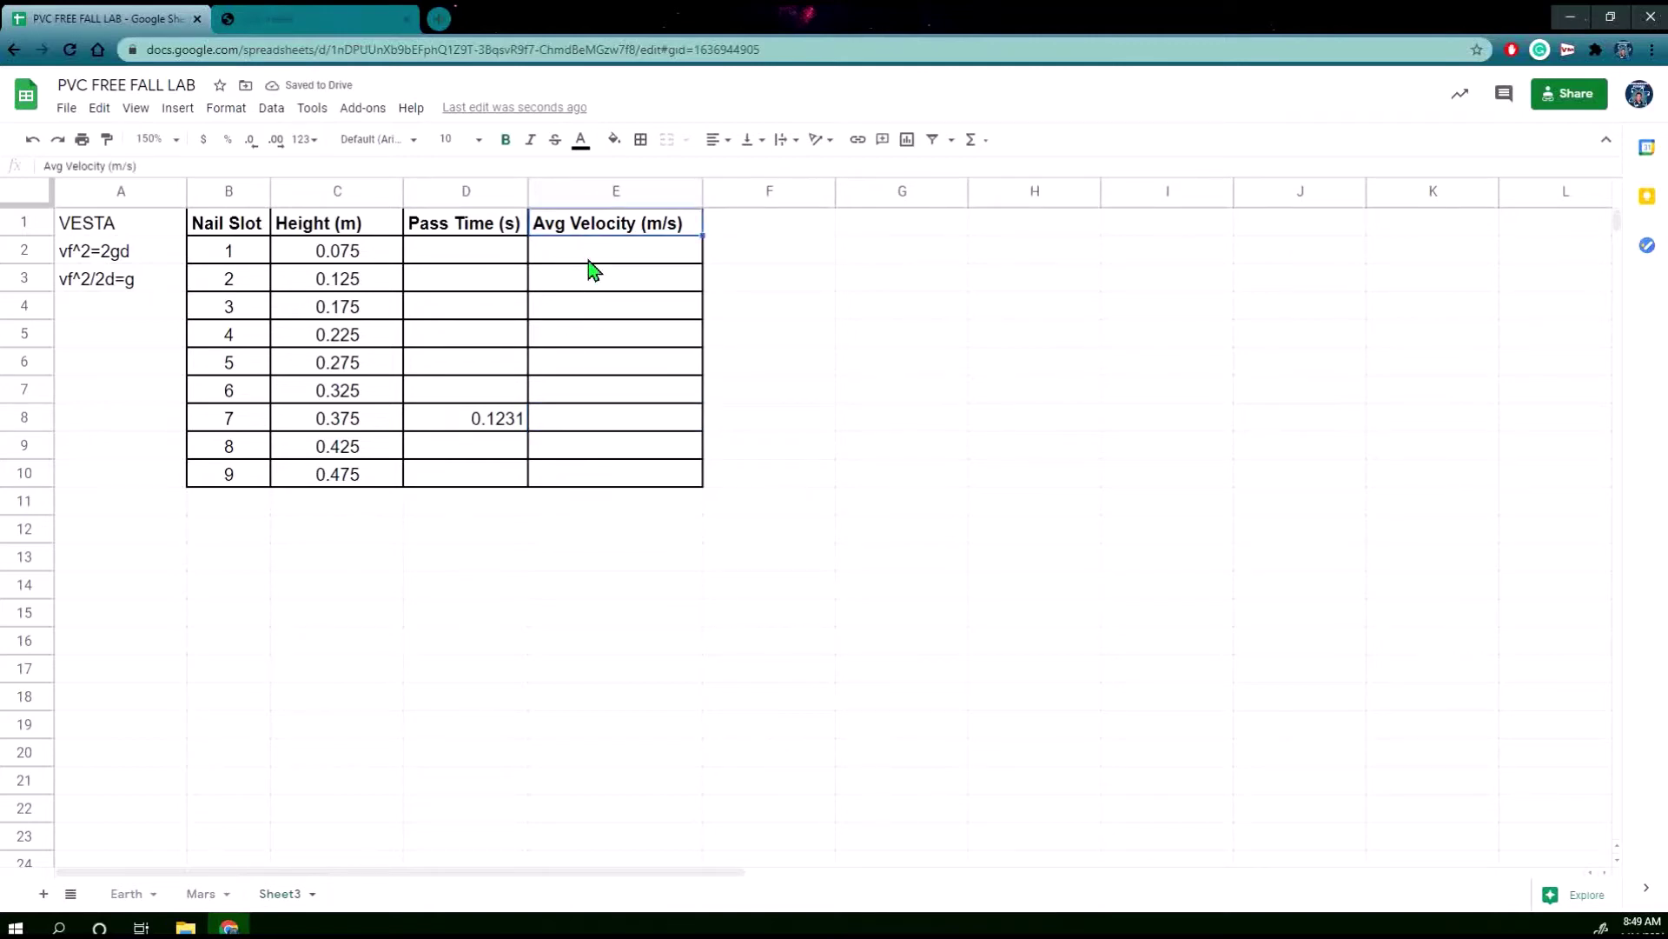
pyautogui.click(589, 252)
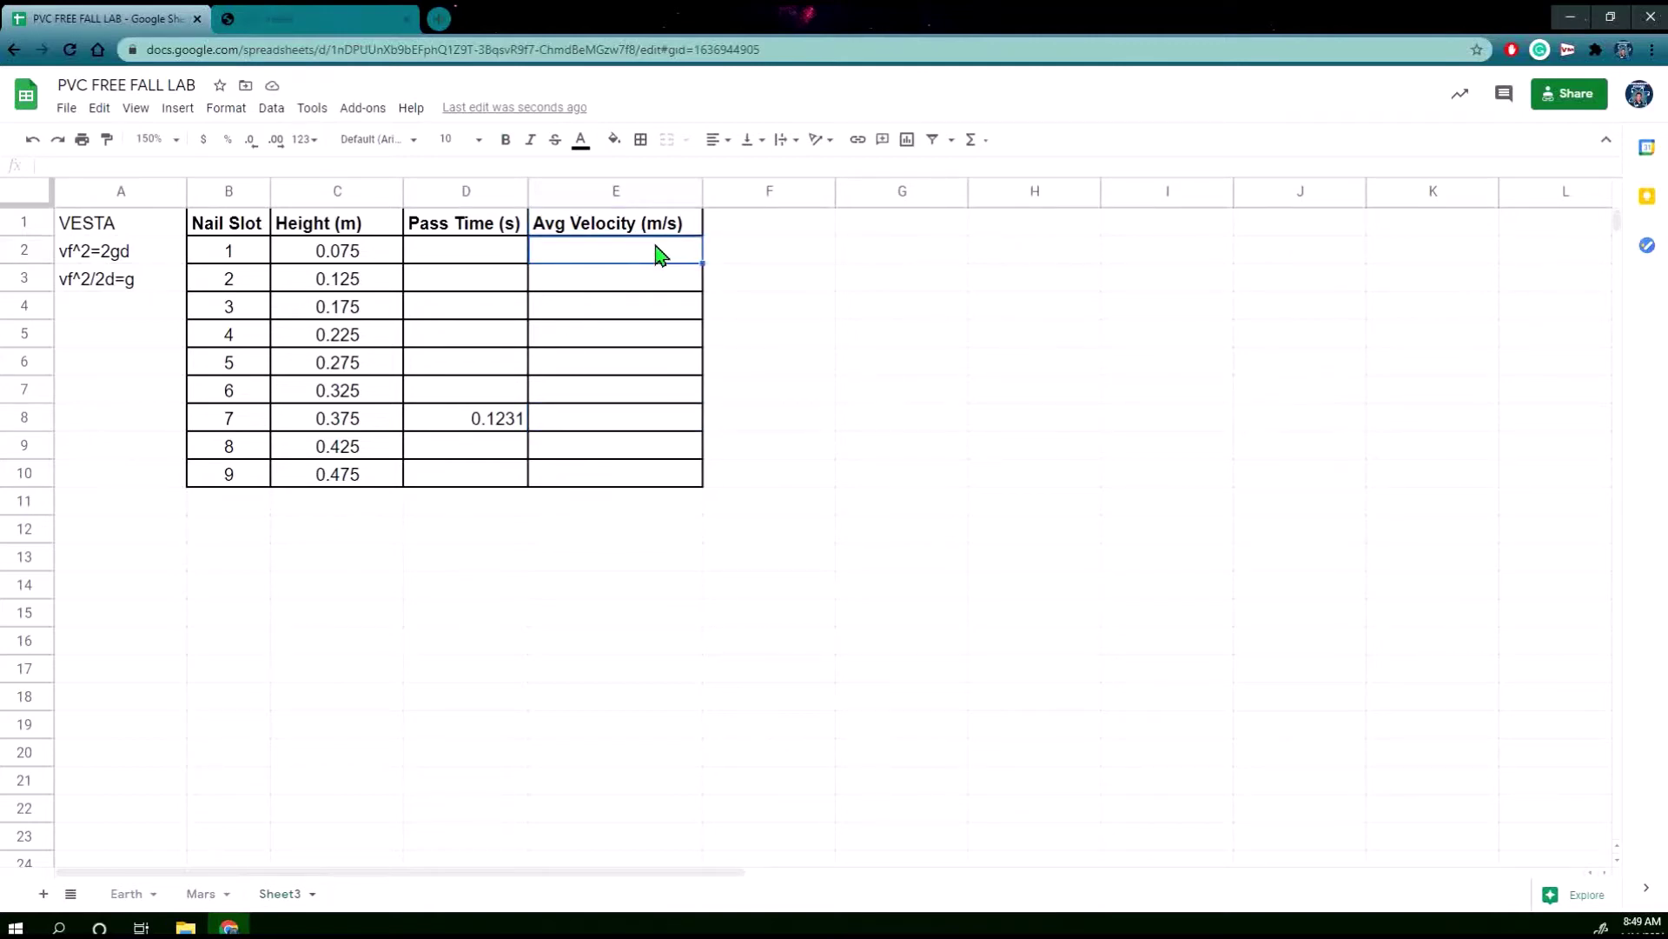
pyautogui.write('=')
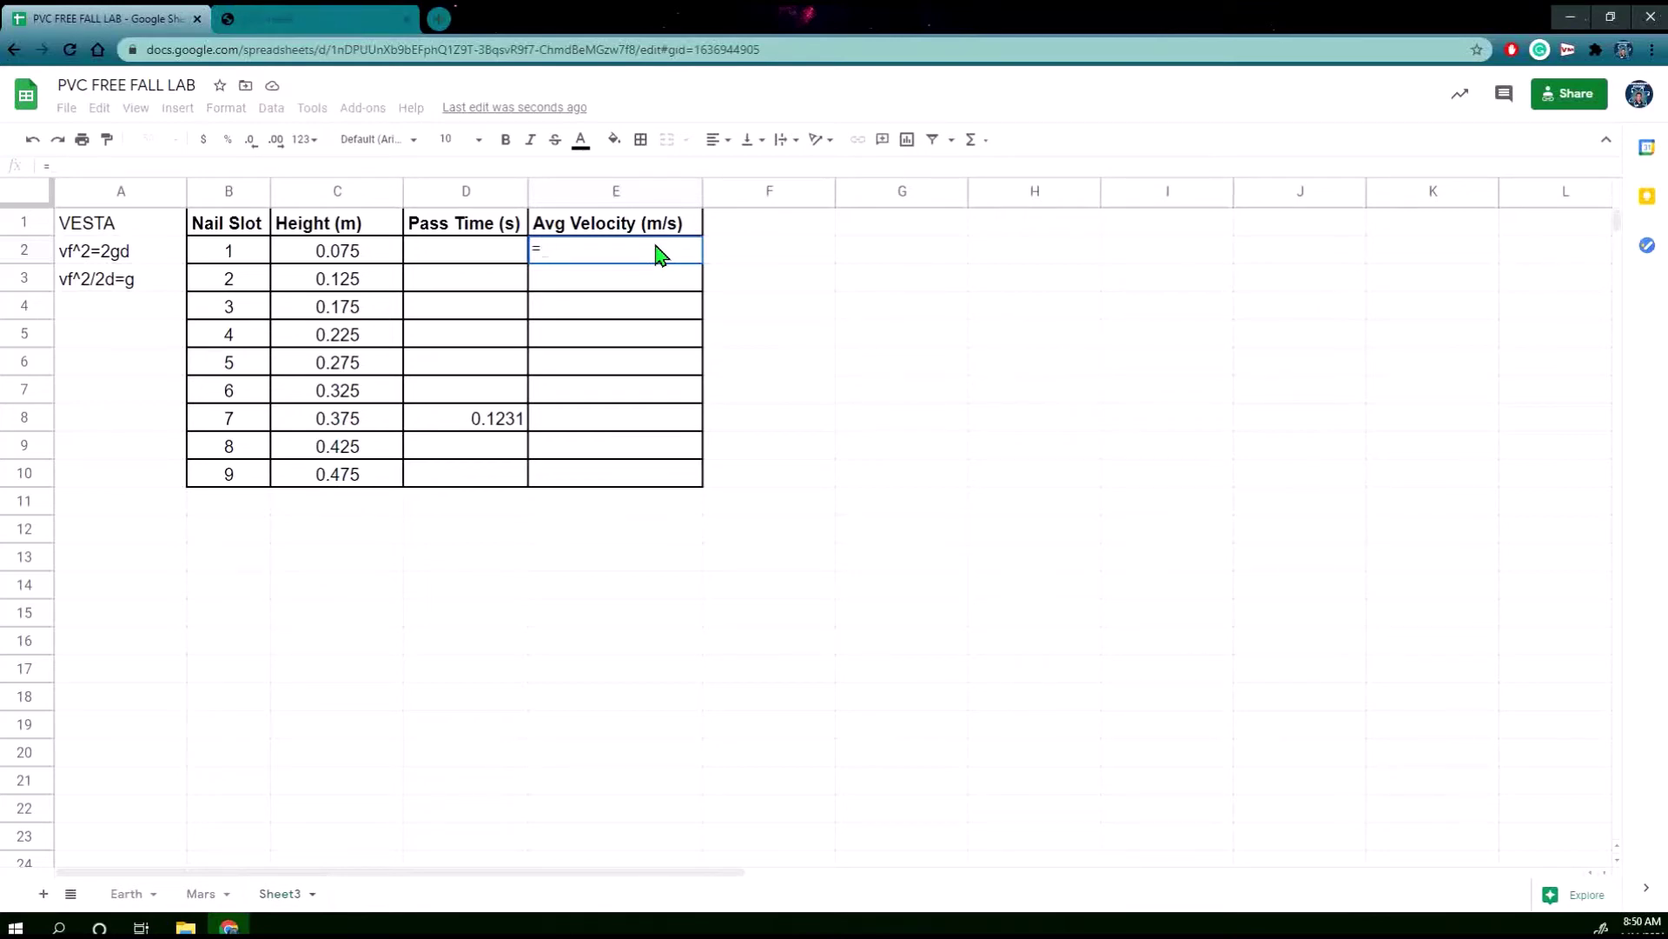
pyautogui.write('0.05')
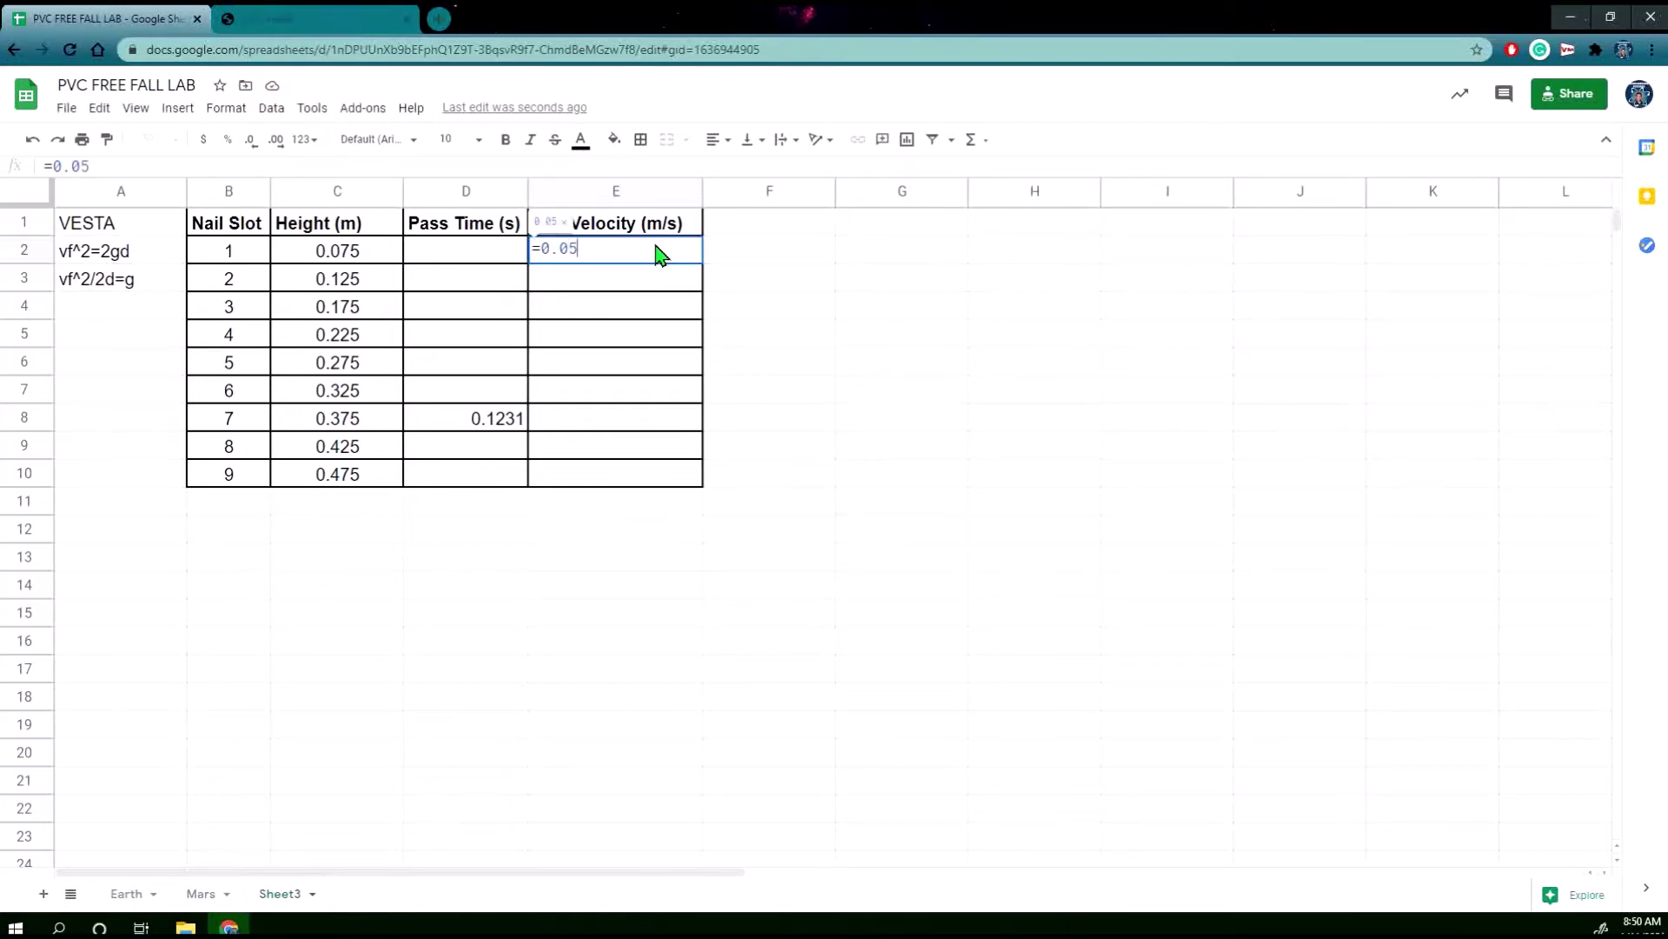
pyautogui.write('/')
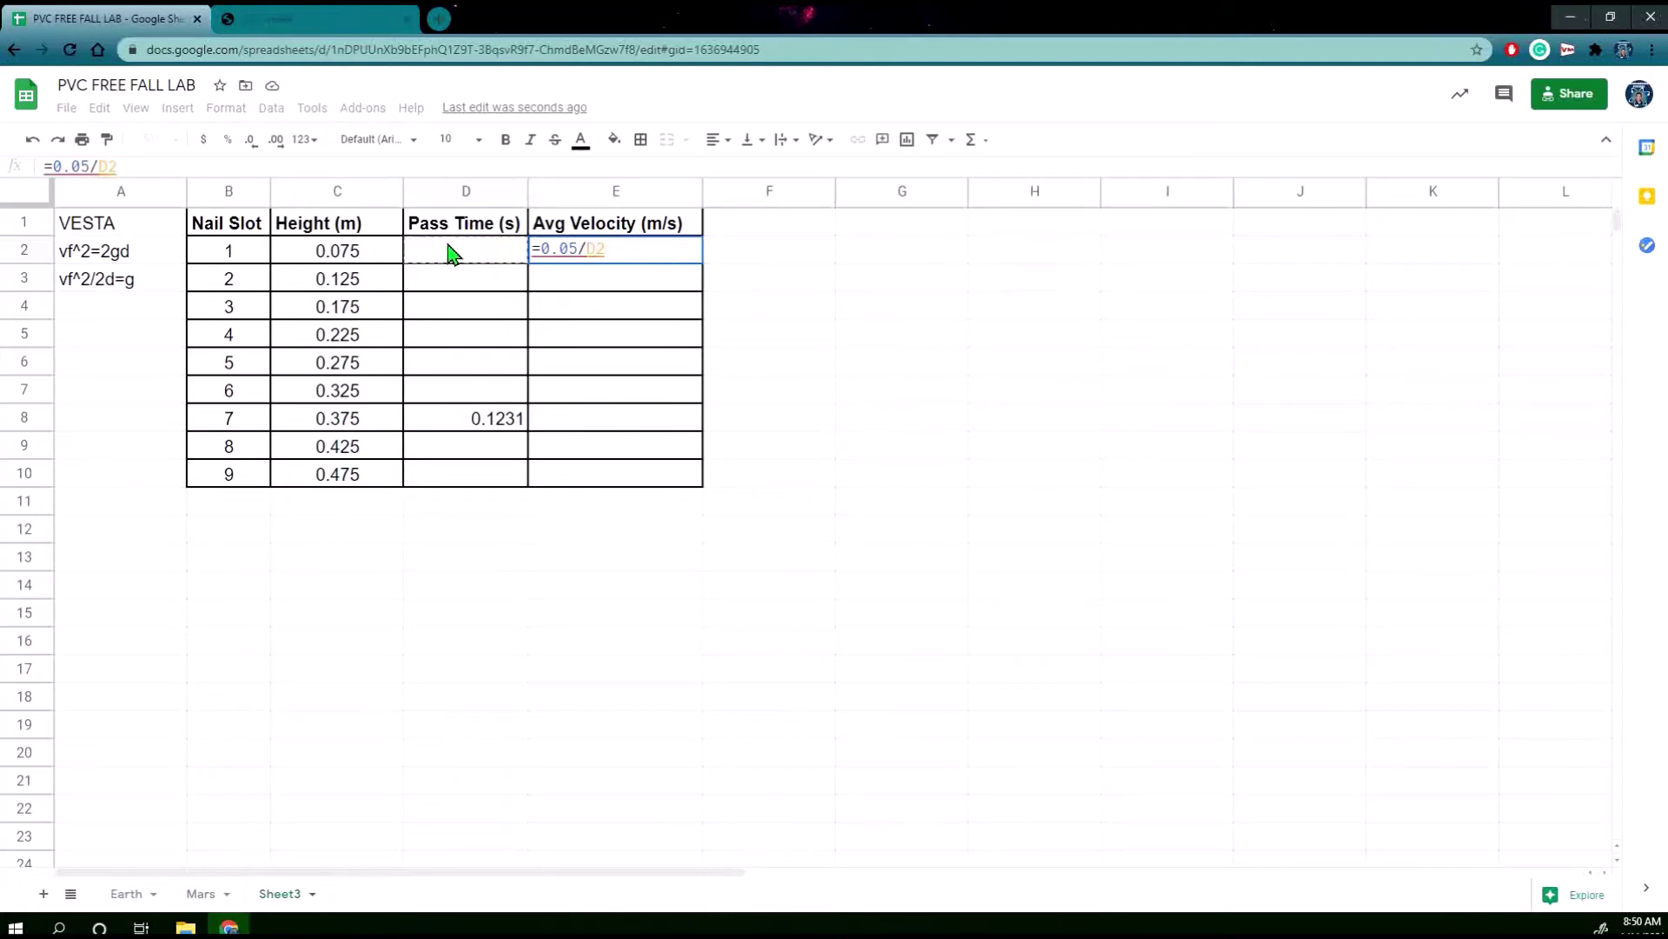
pyautogui.moveTo(561, 244)
pyautogui.press('Return')
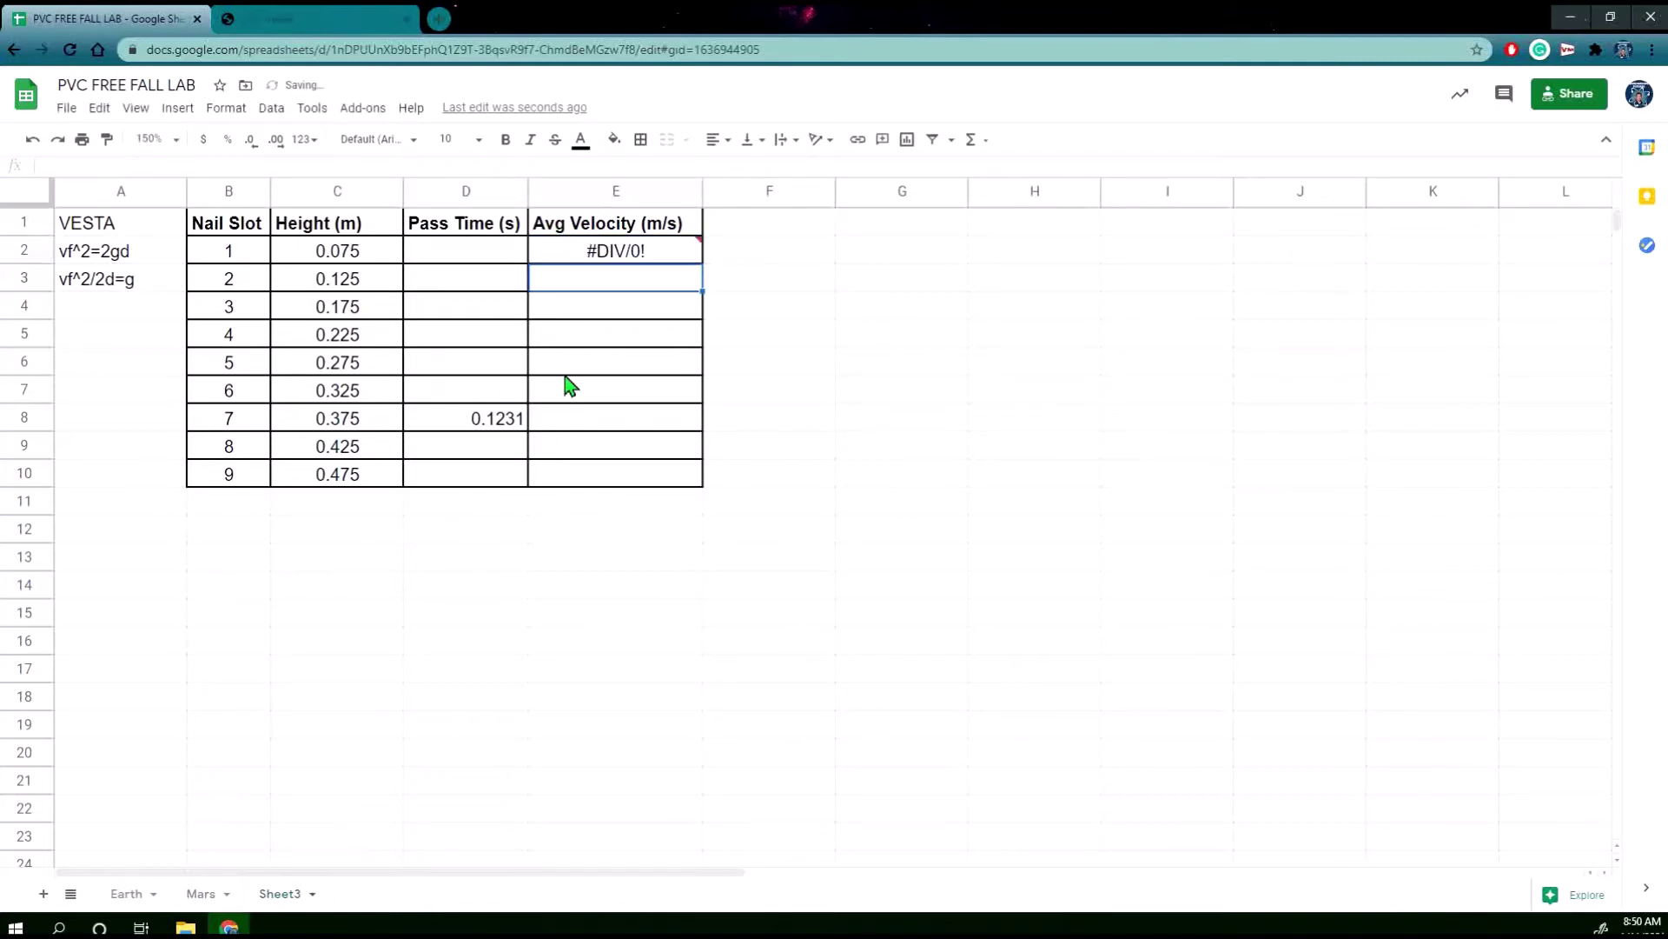
# Fill the average velocity formula from E2 down through E10.
pyautogui.click(663, 253)
pyautogui.moveTo(703, 265); pyautogui.dragTo(690, 473)
pyautogui.click(685, 554)
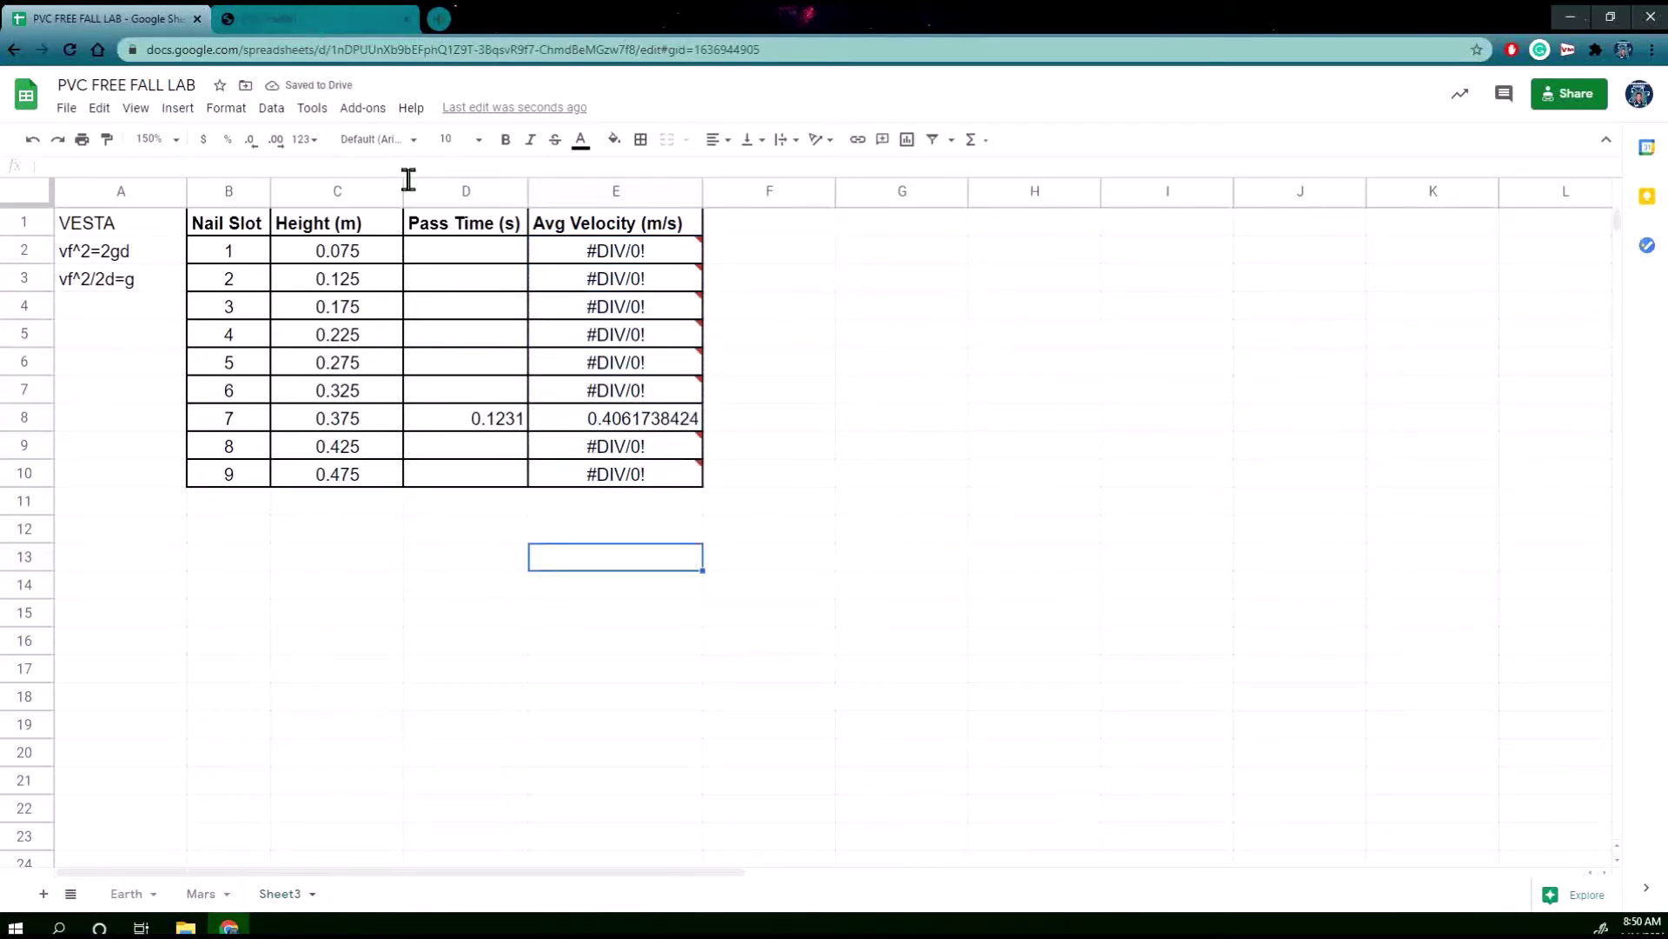
# Reset the PVC Freefall simulation and set the nail placement to 2.
pyautogui.click(315, 20)
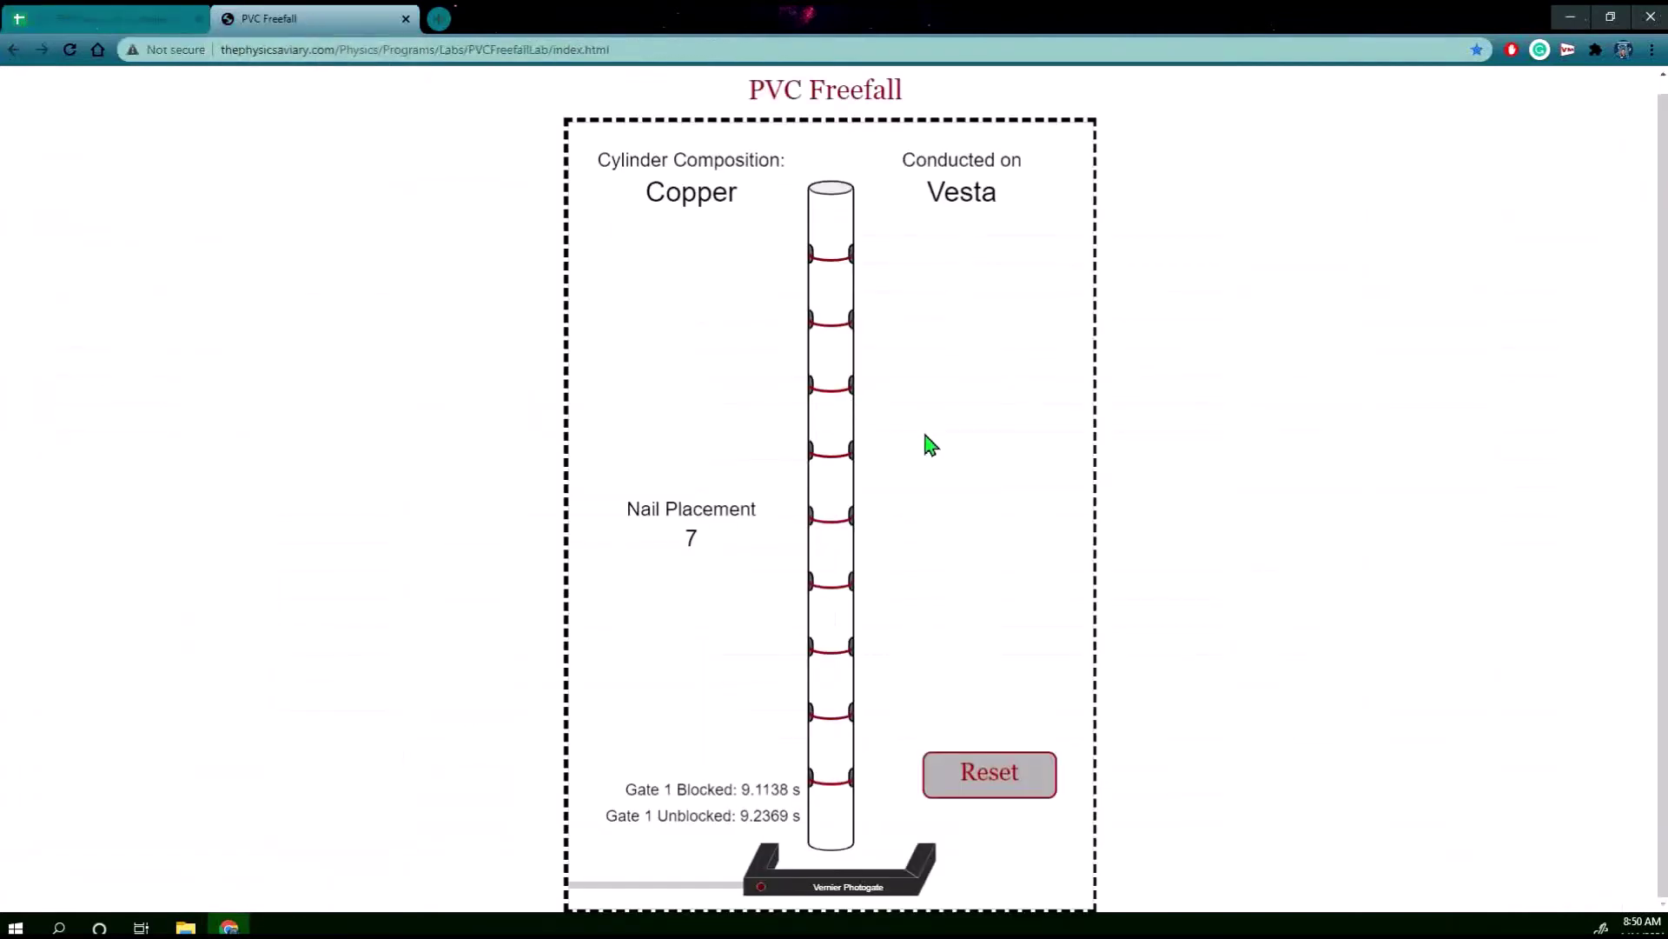
pyautogui.click(982, 765)
pyautogui.click(693, 541)
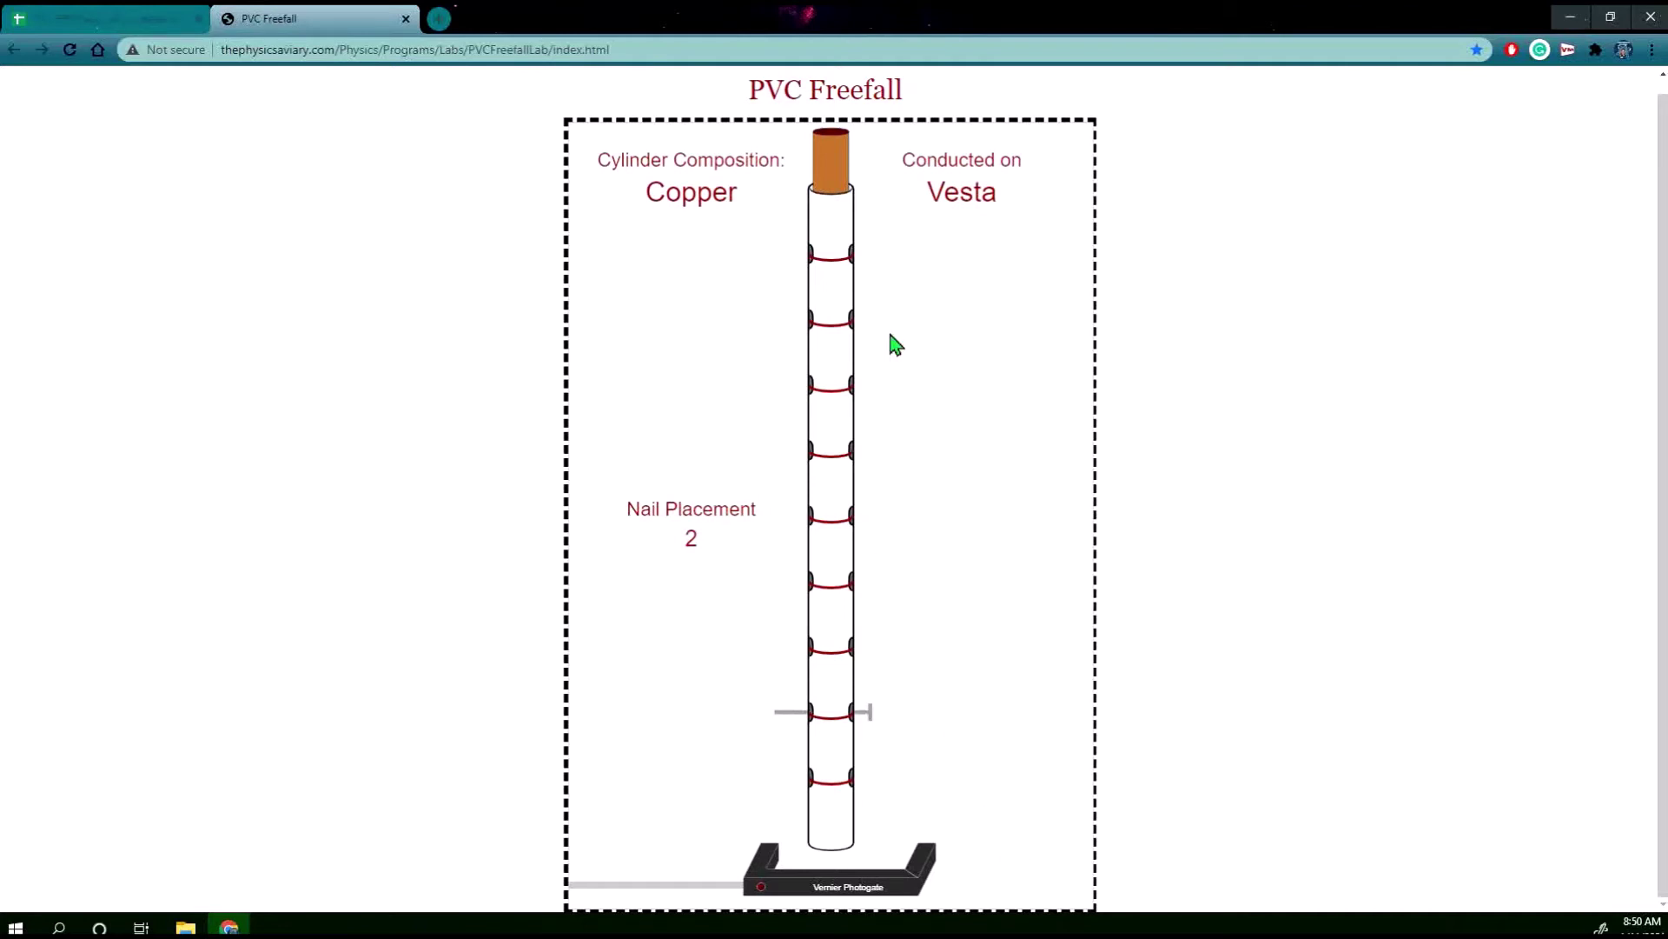
# Load the copper cylinder into the tube and pull the nail from slot 2 to let it fall.
pyautogui.click(847, 164)
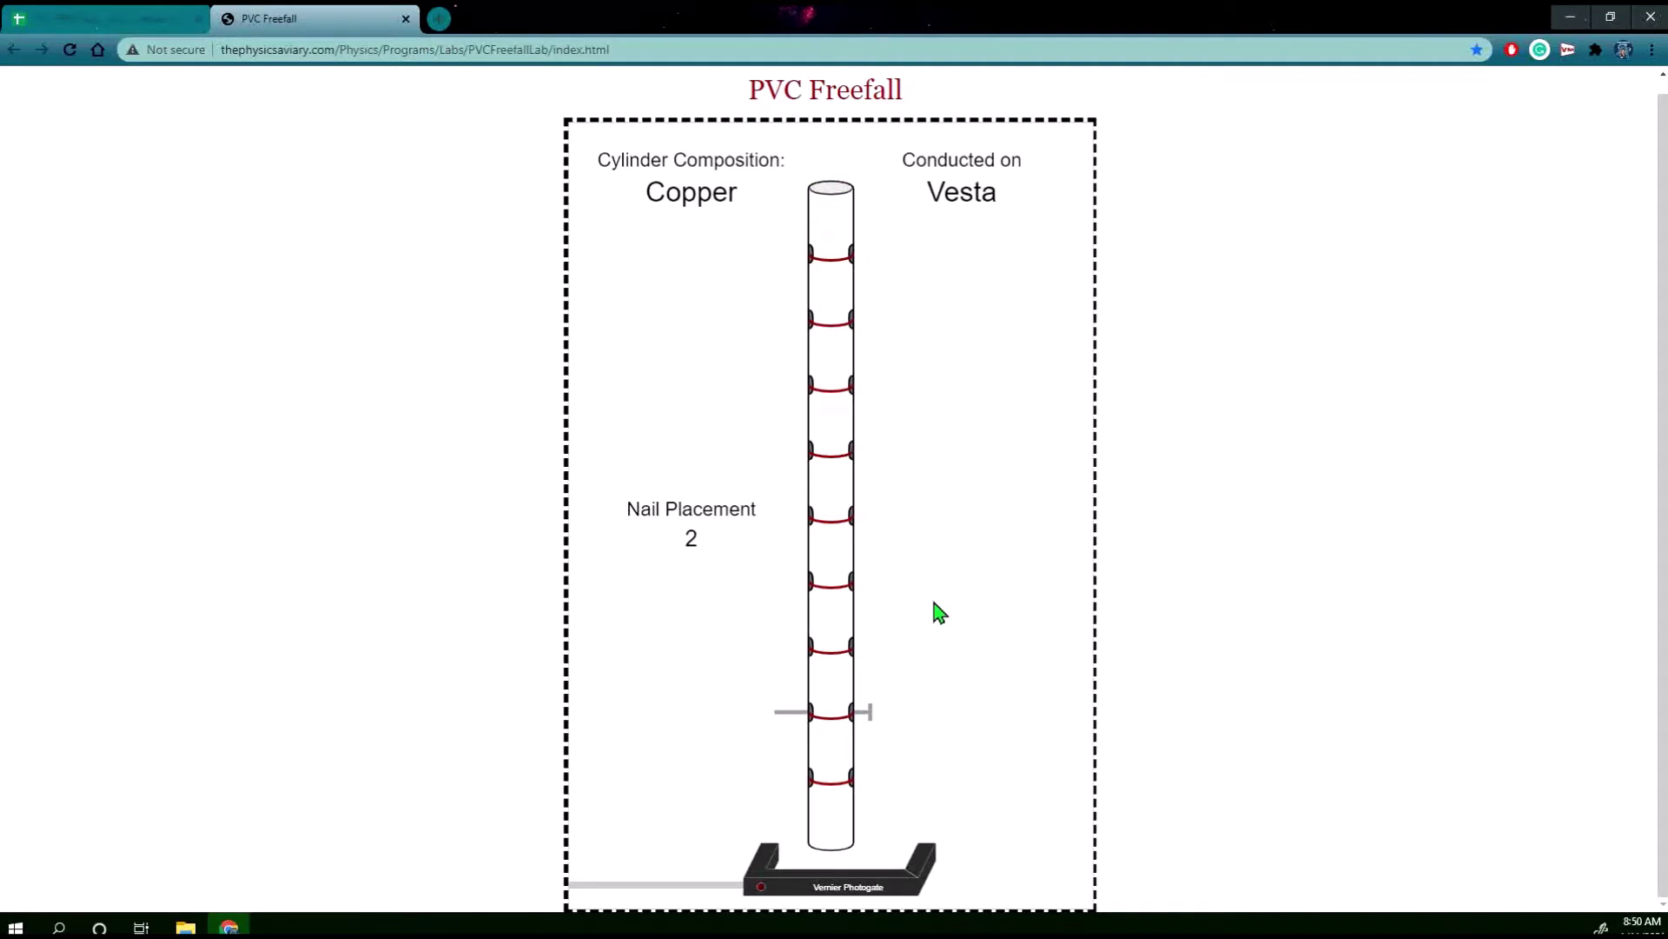
pyautogui.click(867, 713)
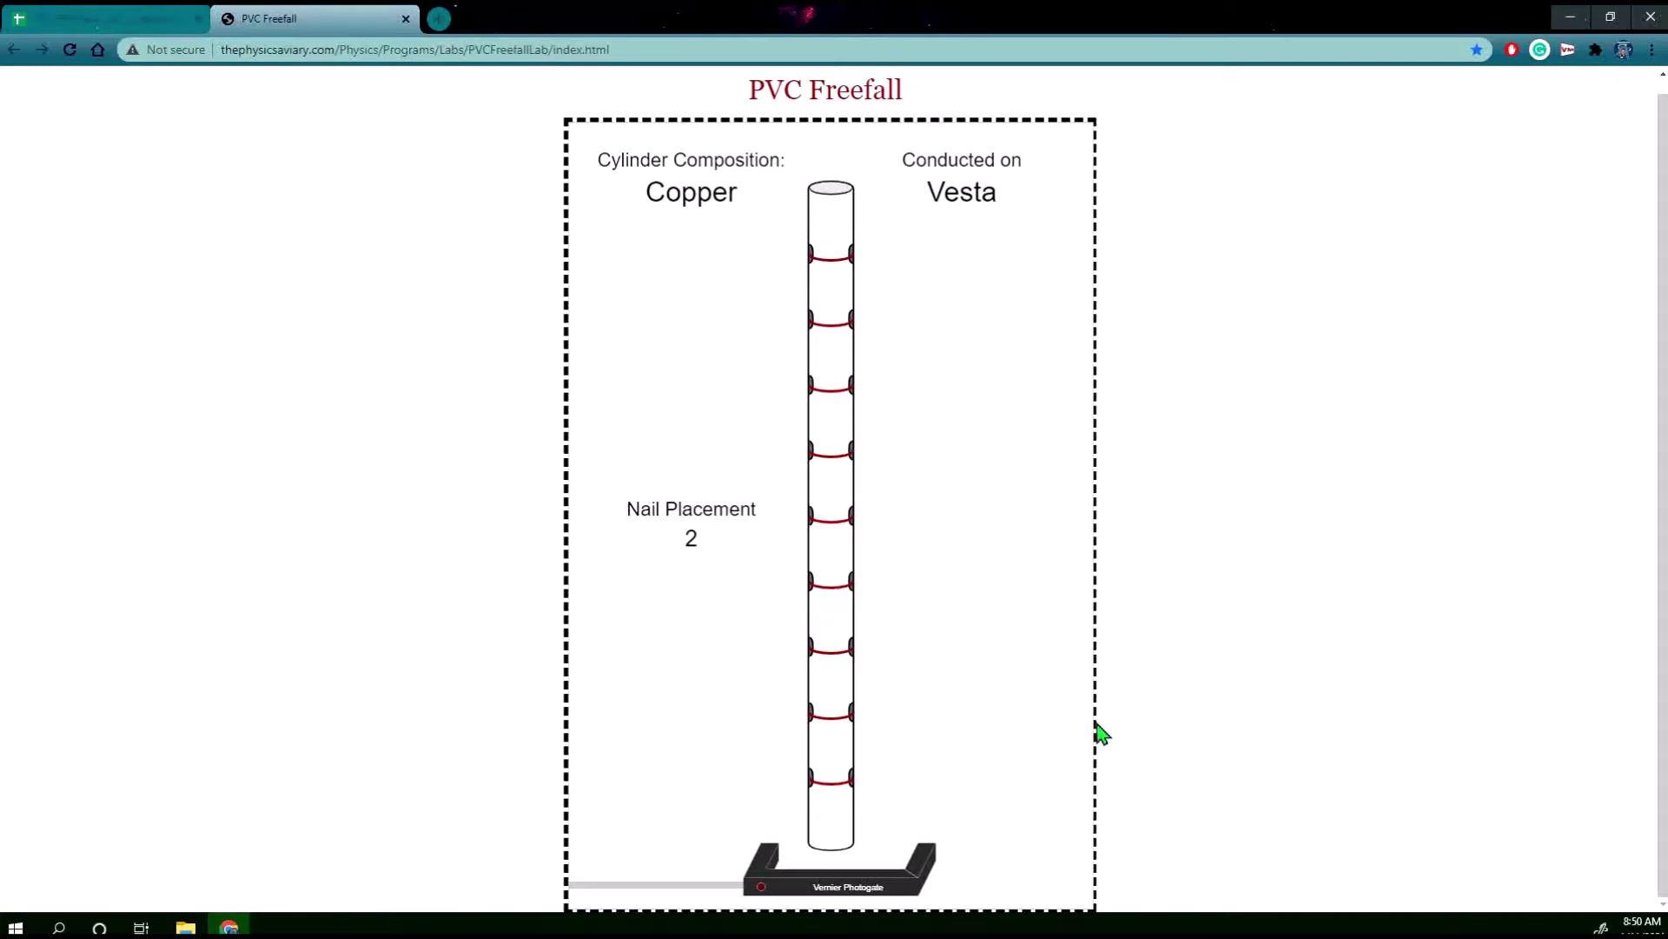
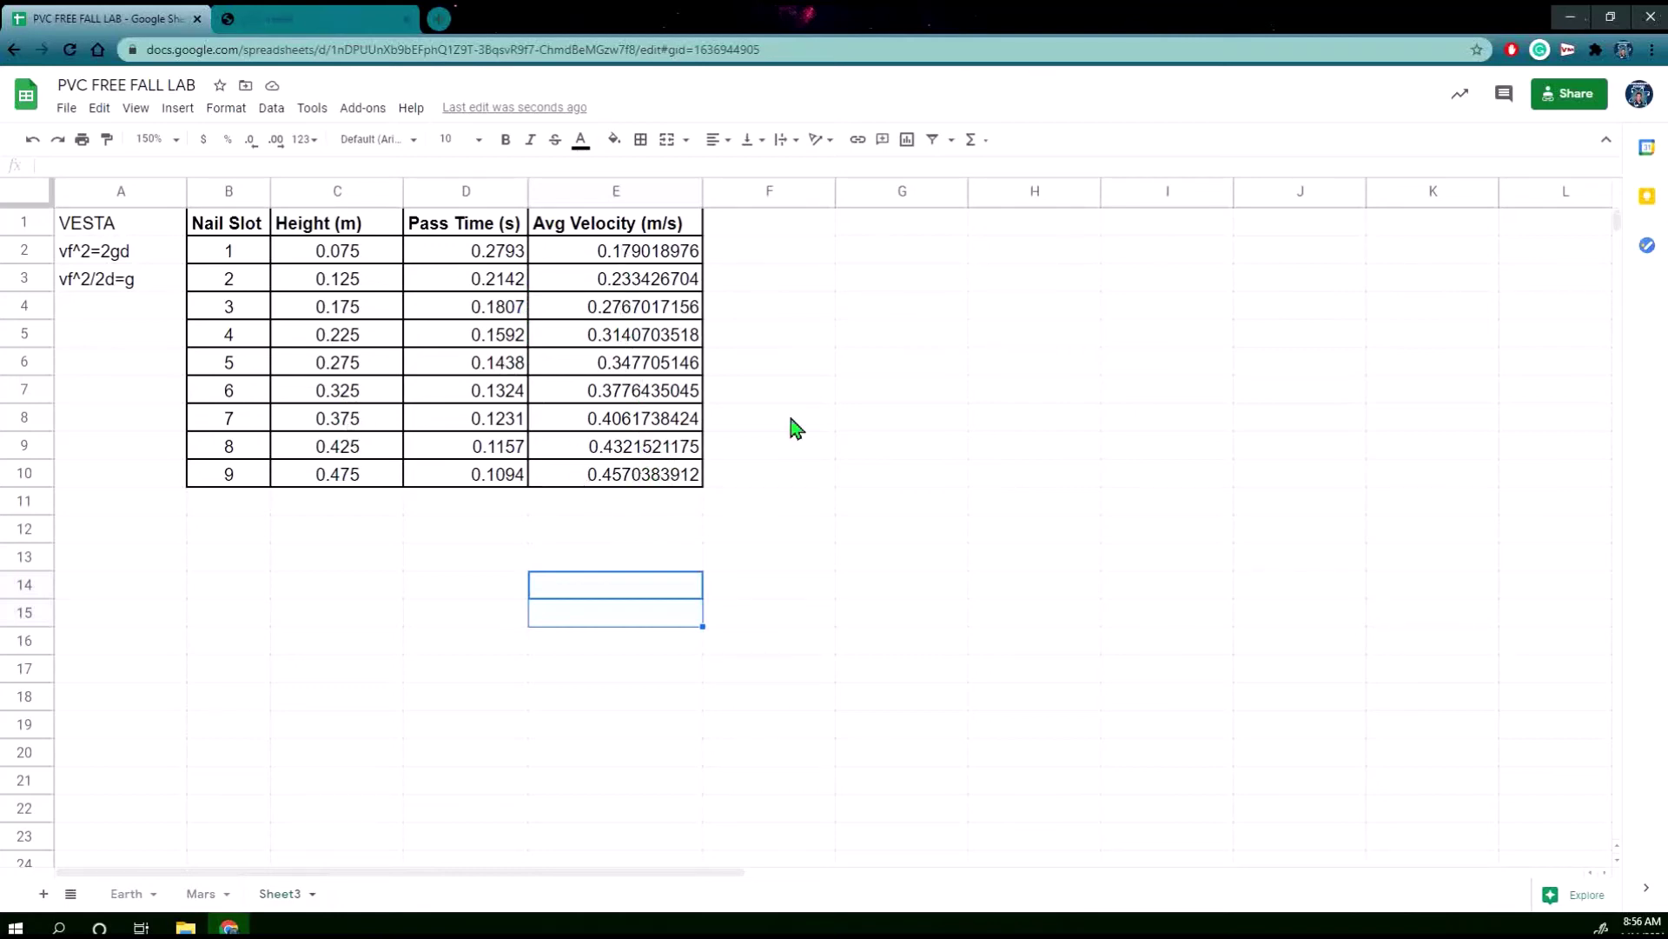
# Add the bold column header vf^2 in F1, beside the average velocity column.
pyautogui.click(97, 291)
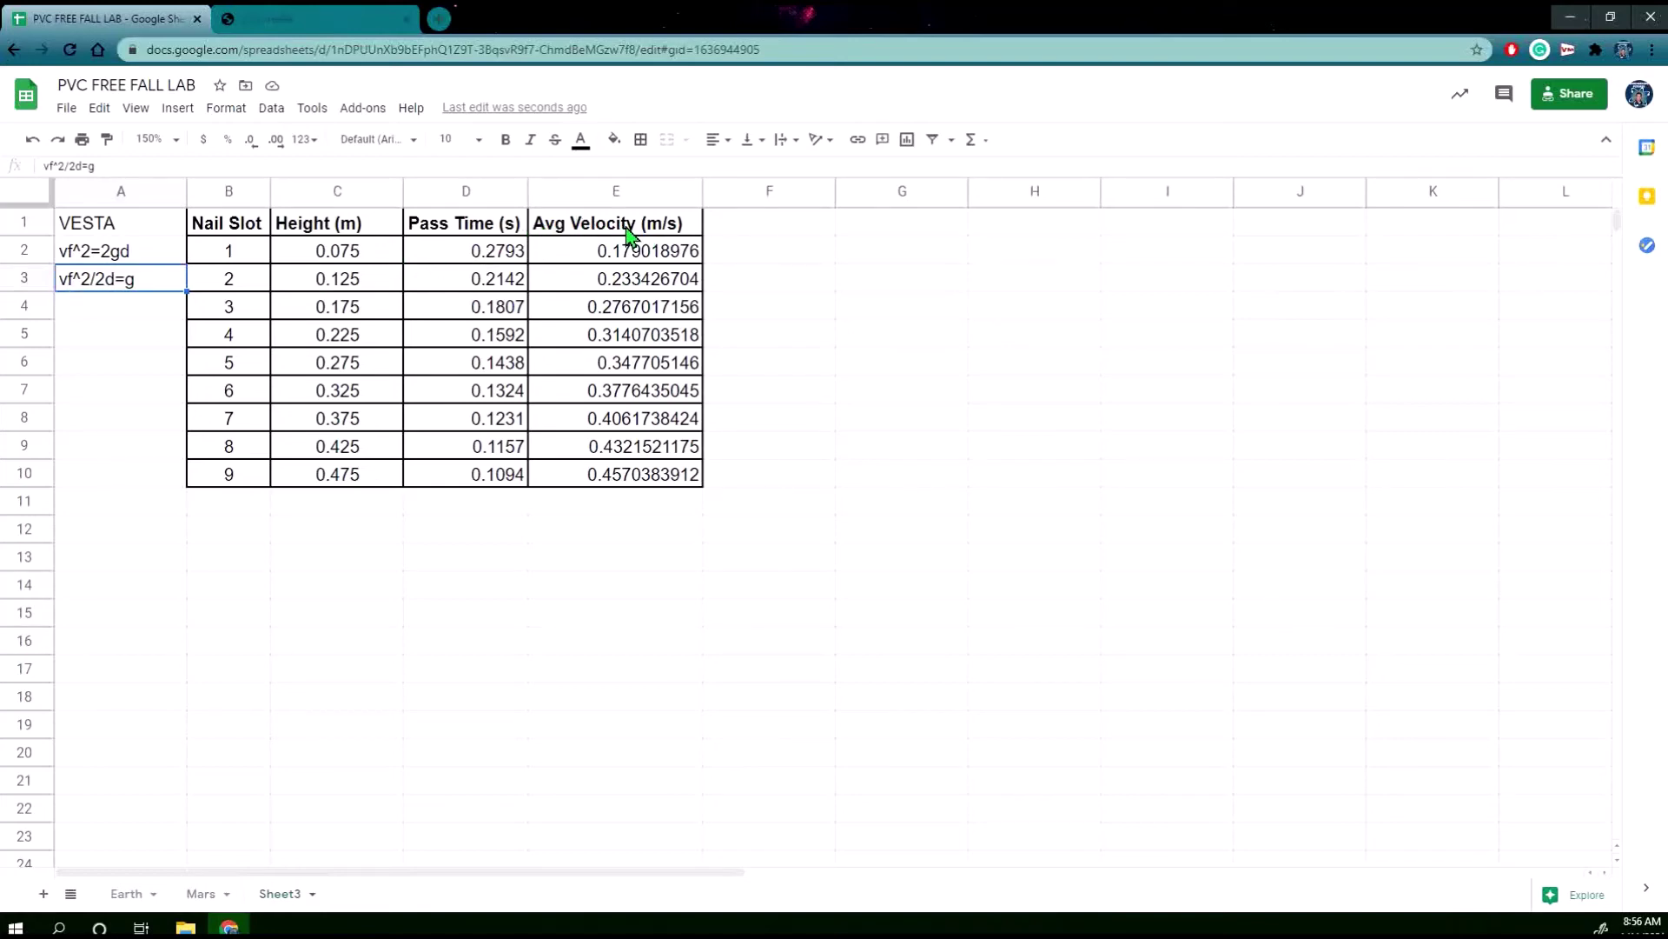
pyautogui.click(762, 233)
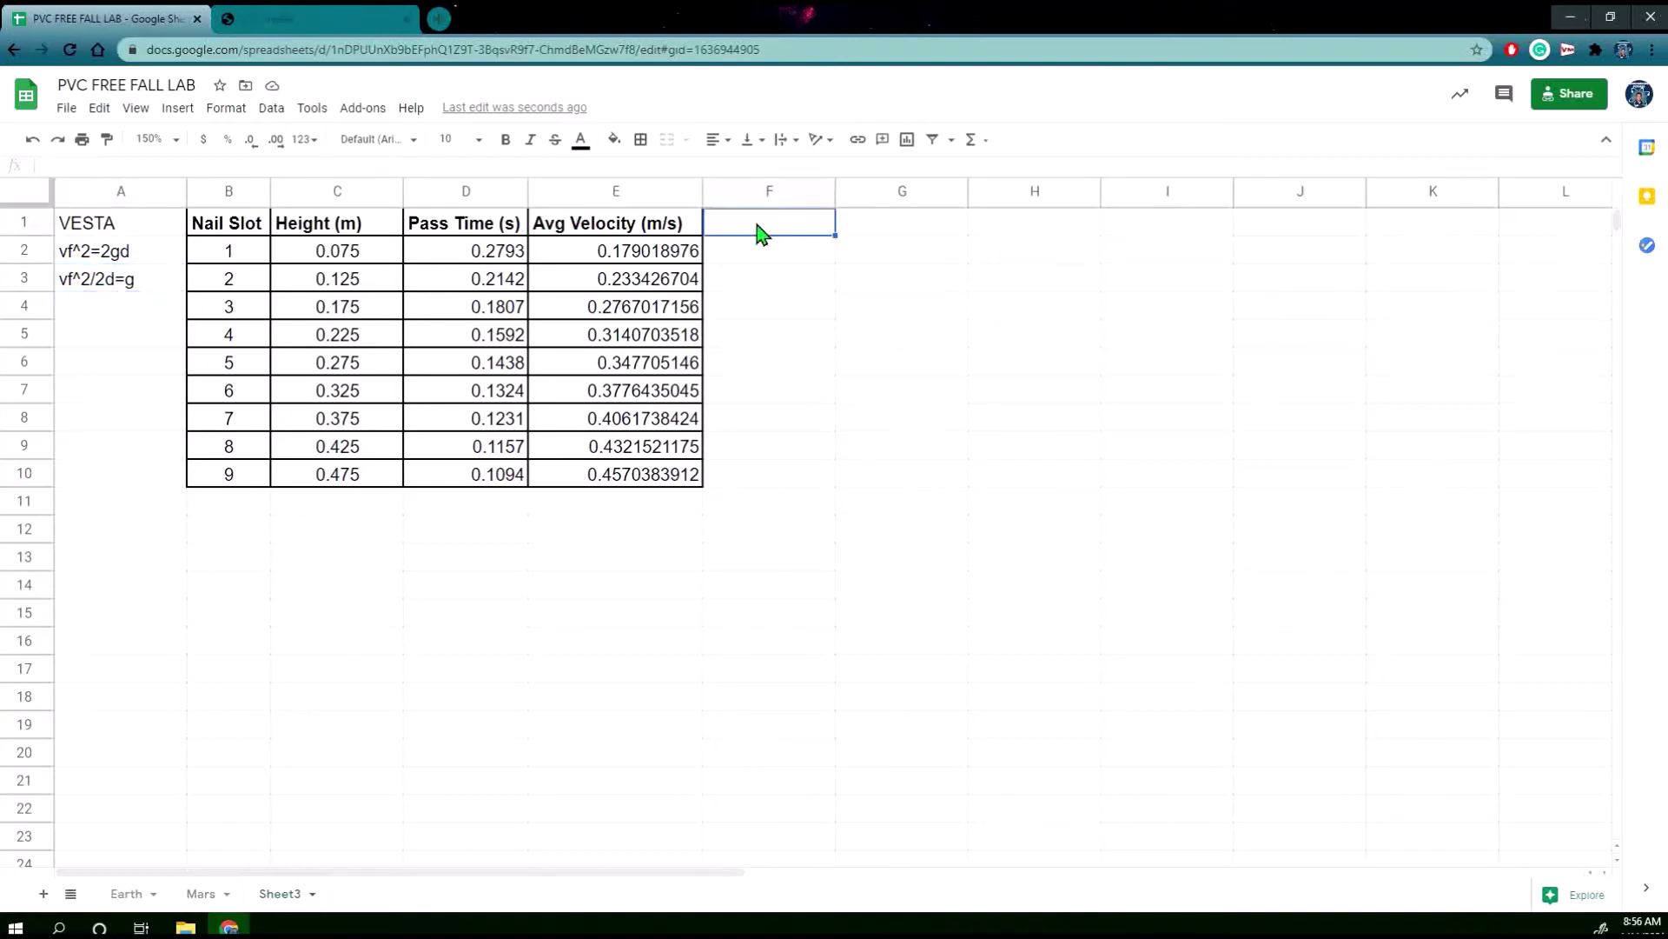
pyautogui.write('vf^2')
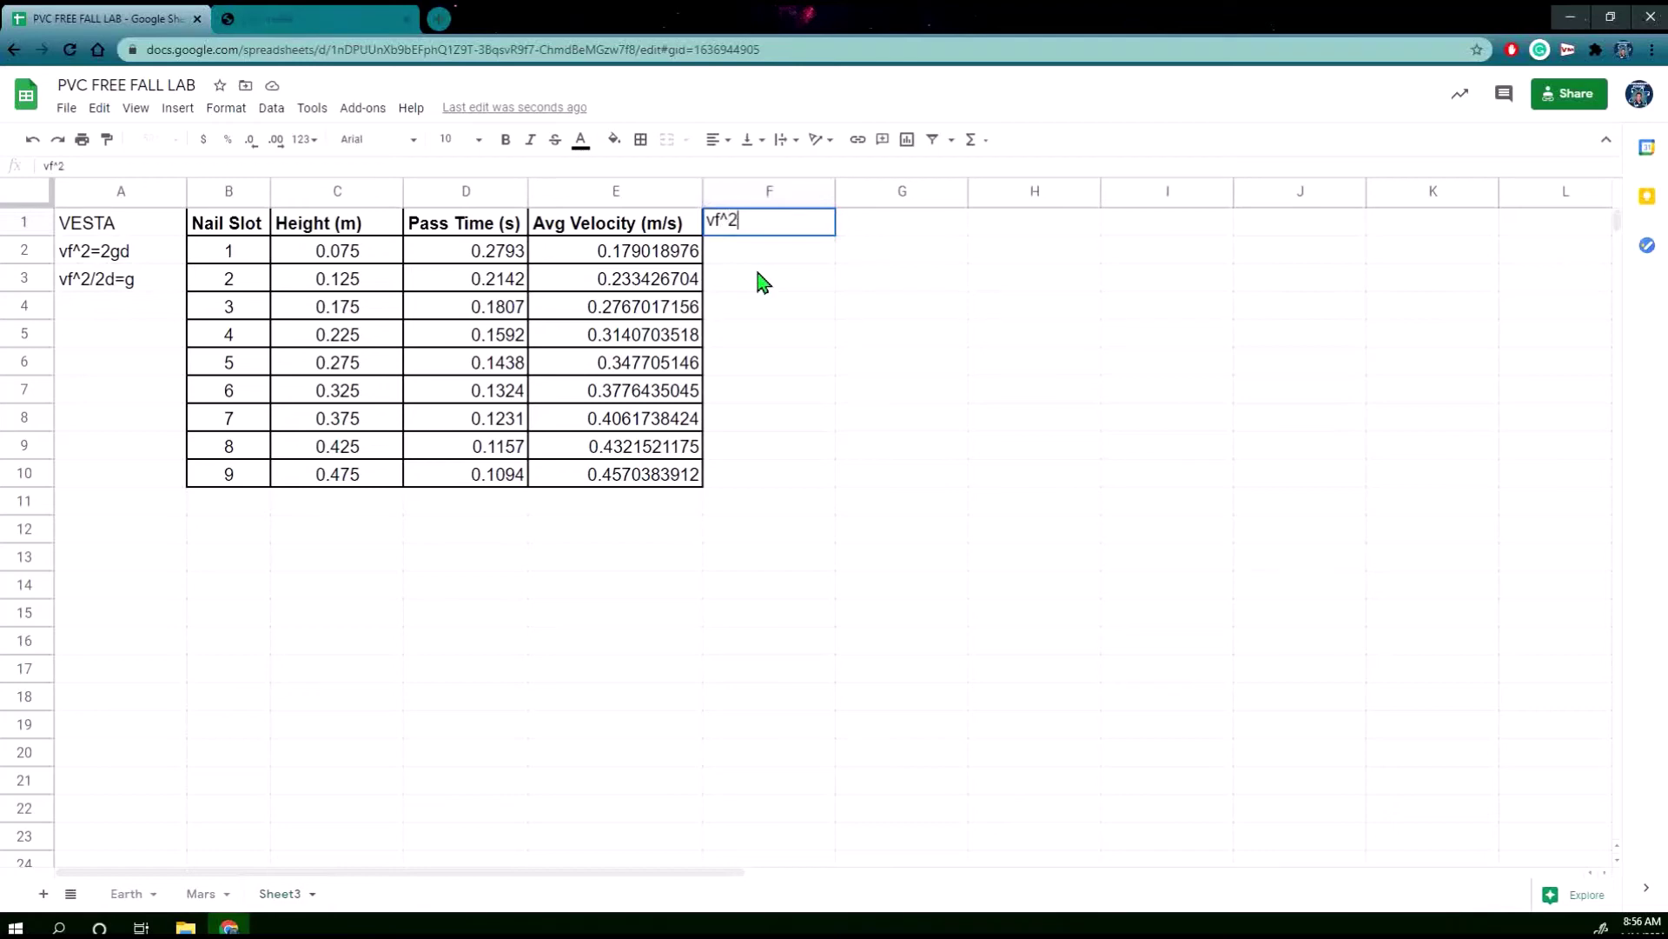
pyautogui.press('Return')
pyautogui.click(763, 233)
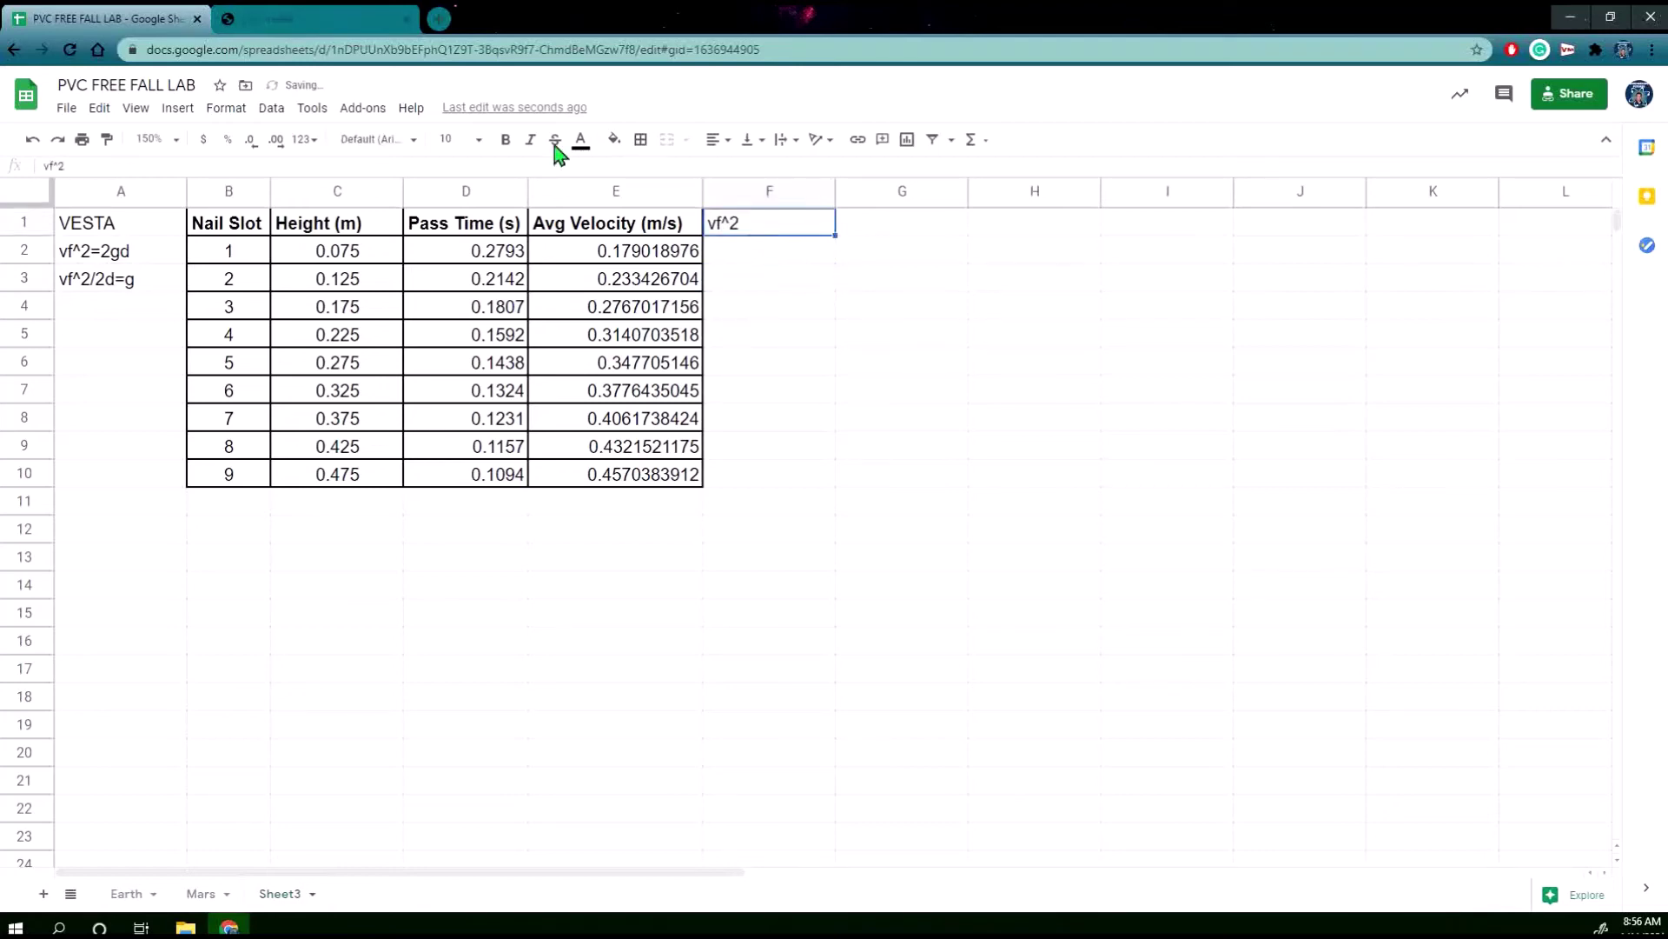
pyautogui.click(506, 140)
# Calculate the squared velocity for nail slot 1 in F2 with the formula =E2^2.
pyautogui.click(797, 255)
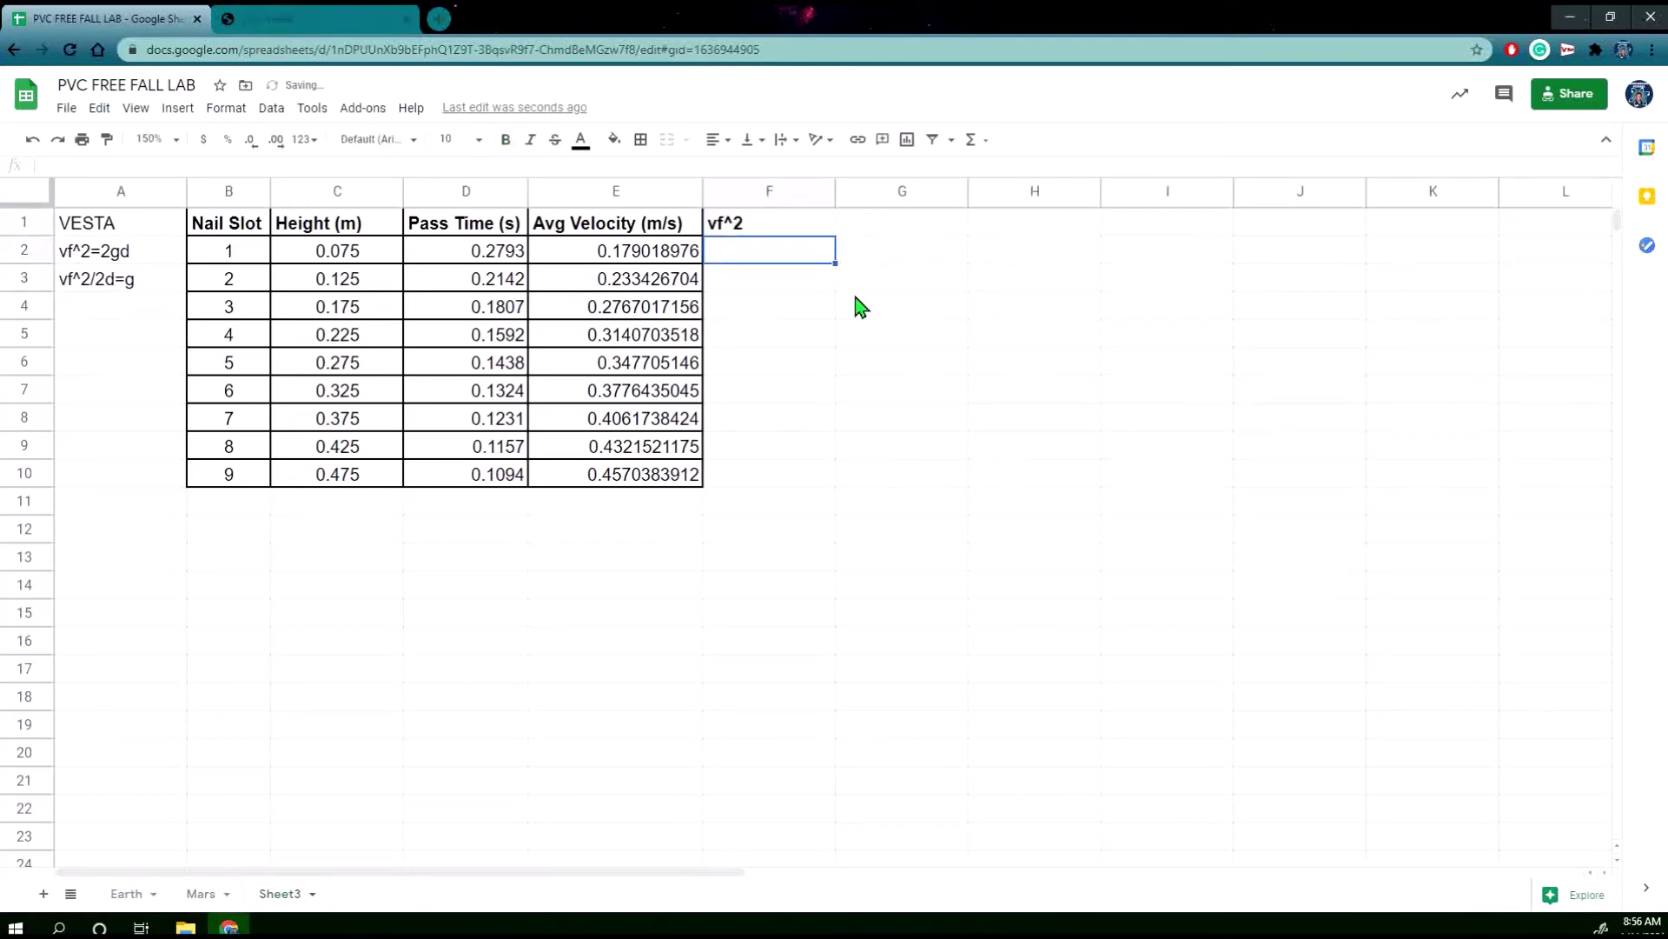
pyautogui.write('=')
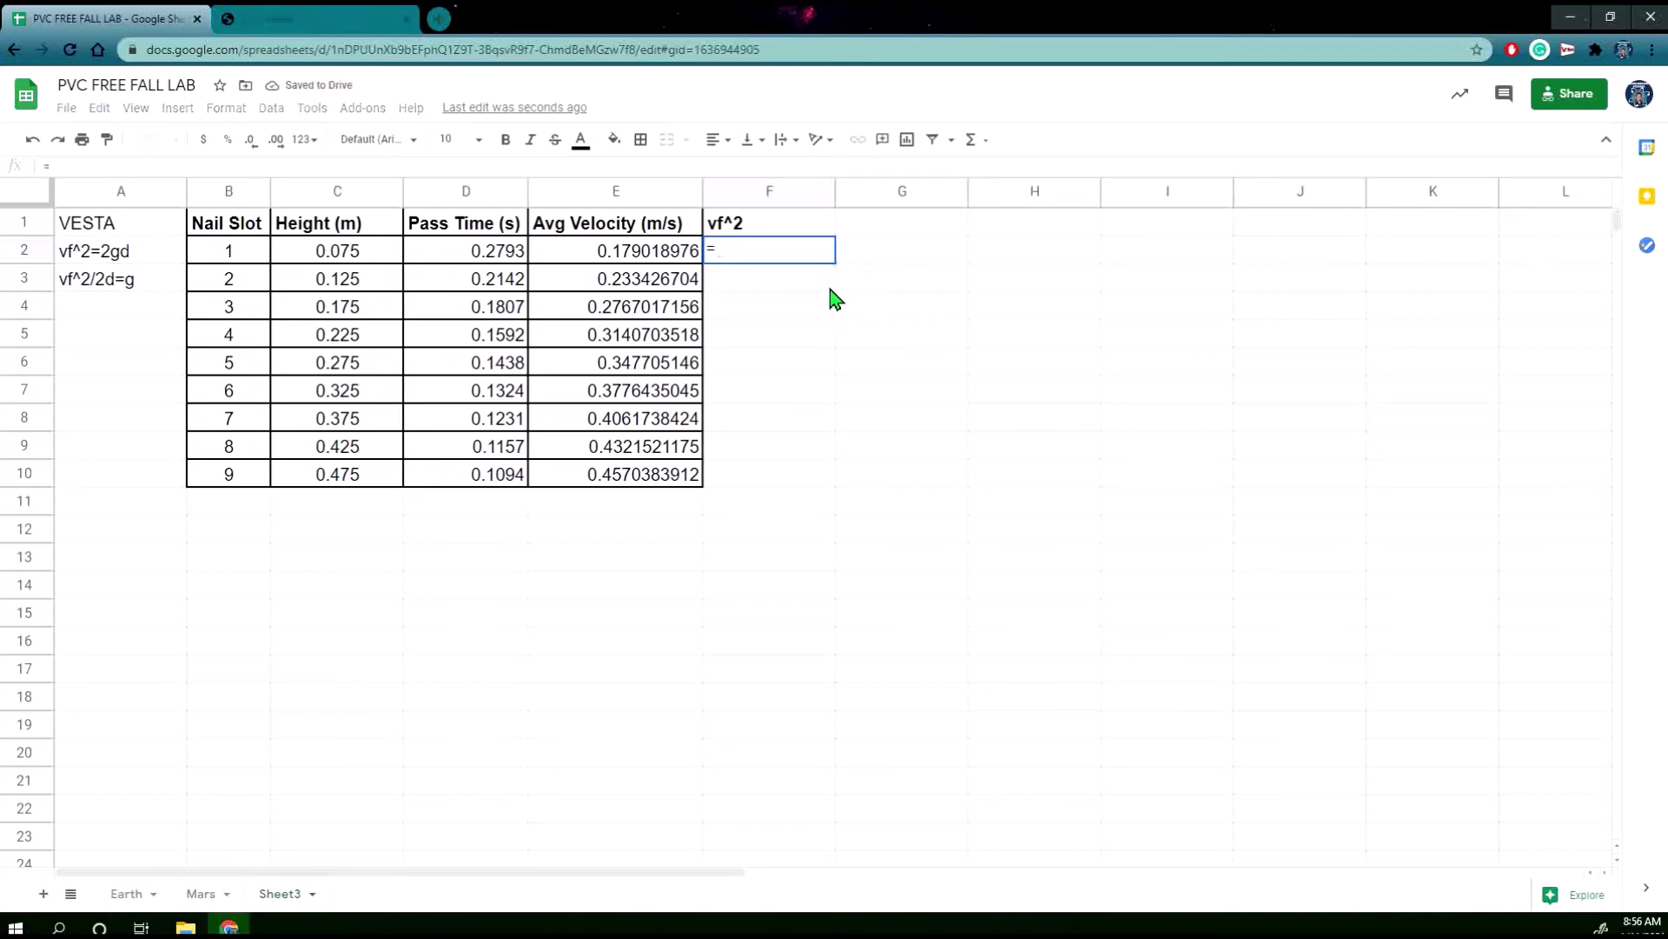
pyautogui.click(679, 255)
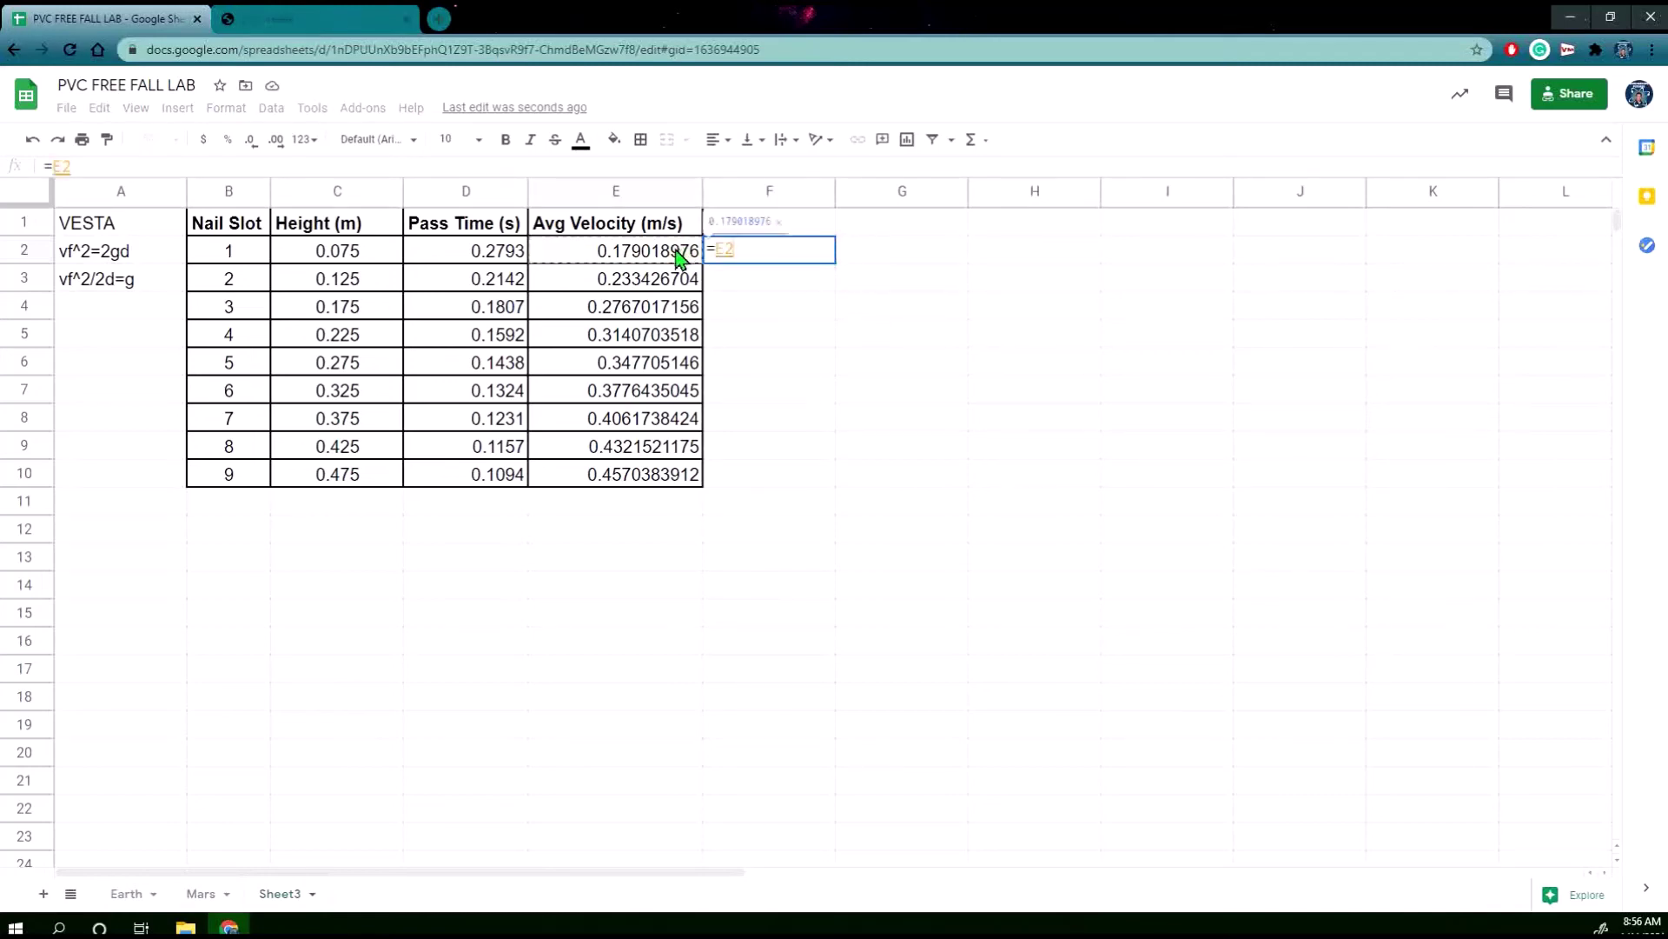
pyautogui.write('^2')
pyautogui.press('Return')
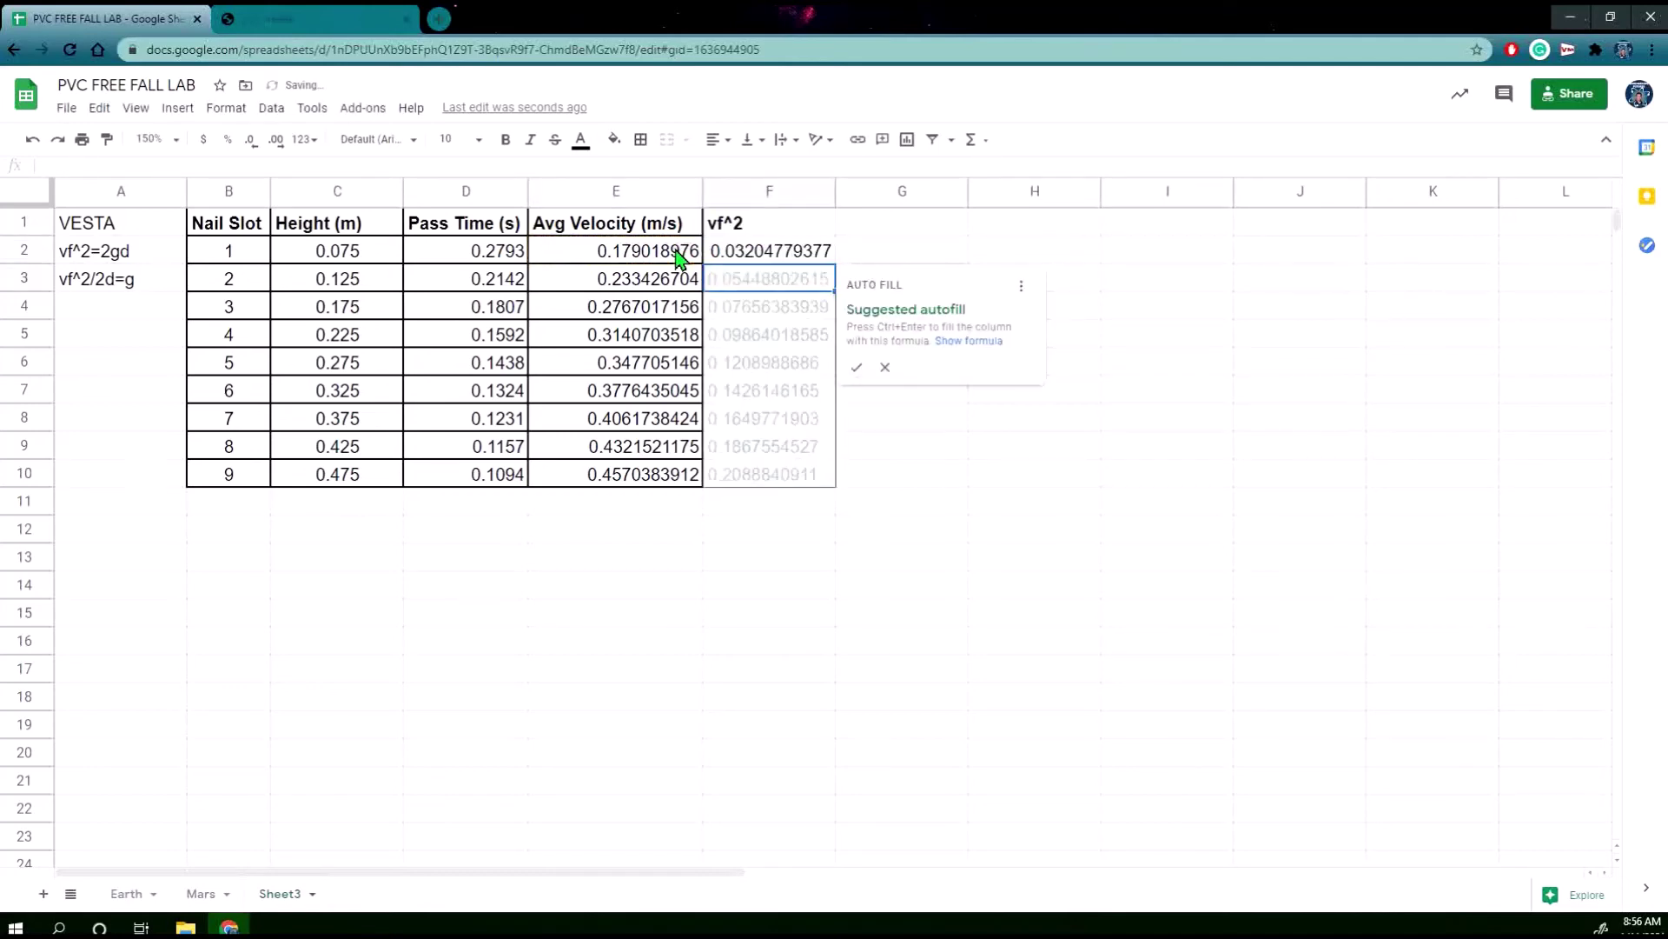
# Dismiss the autofill suggestion and fill the squared velocity formula from F2 down through F10.
pyautogui.click(943, 470)
pyautogui.click(830, 259)
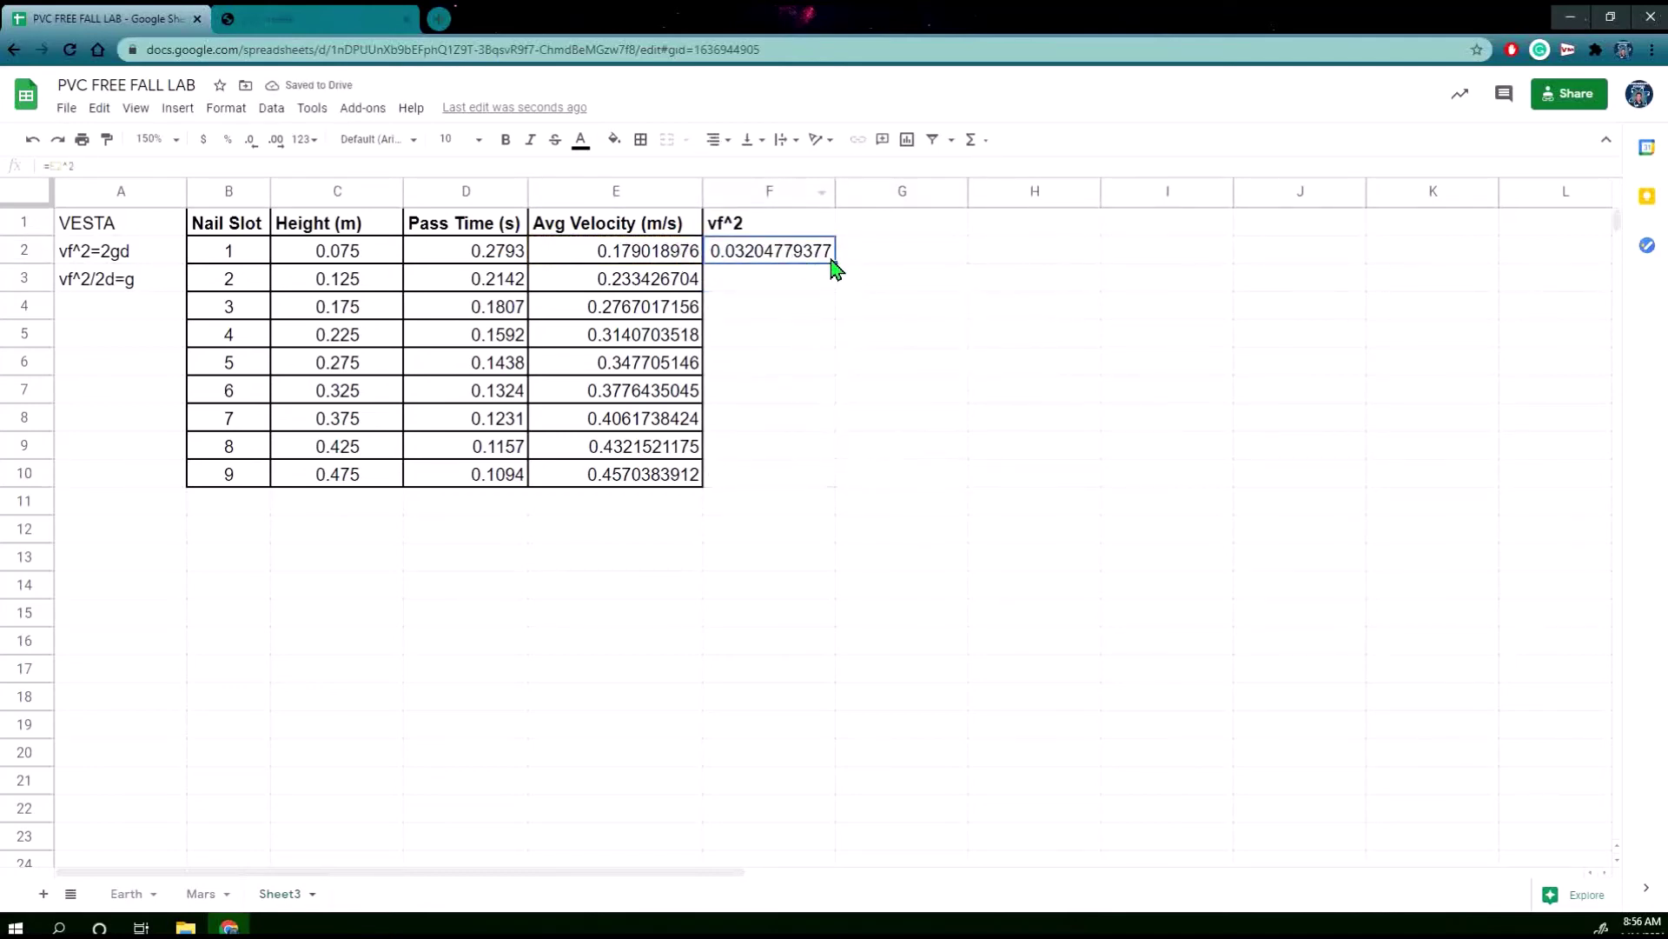
pyautogui.moveTo(834, 262); pyautogui.dragTo(795, 478)
pyautogui.click(850, 533)
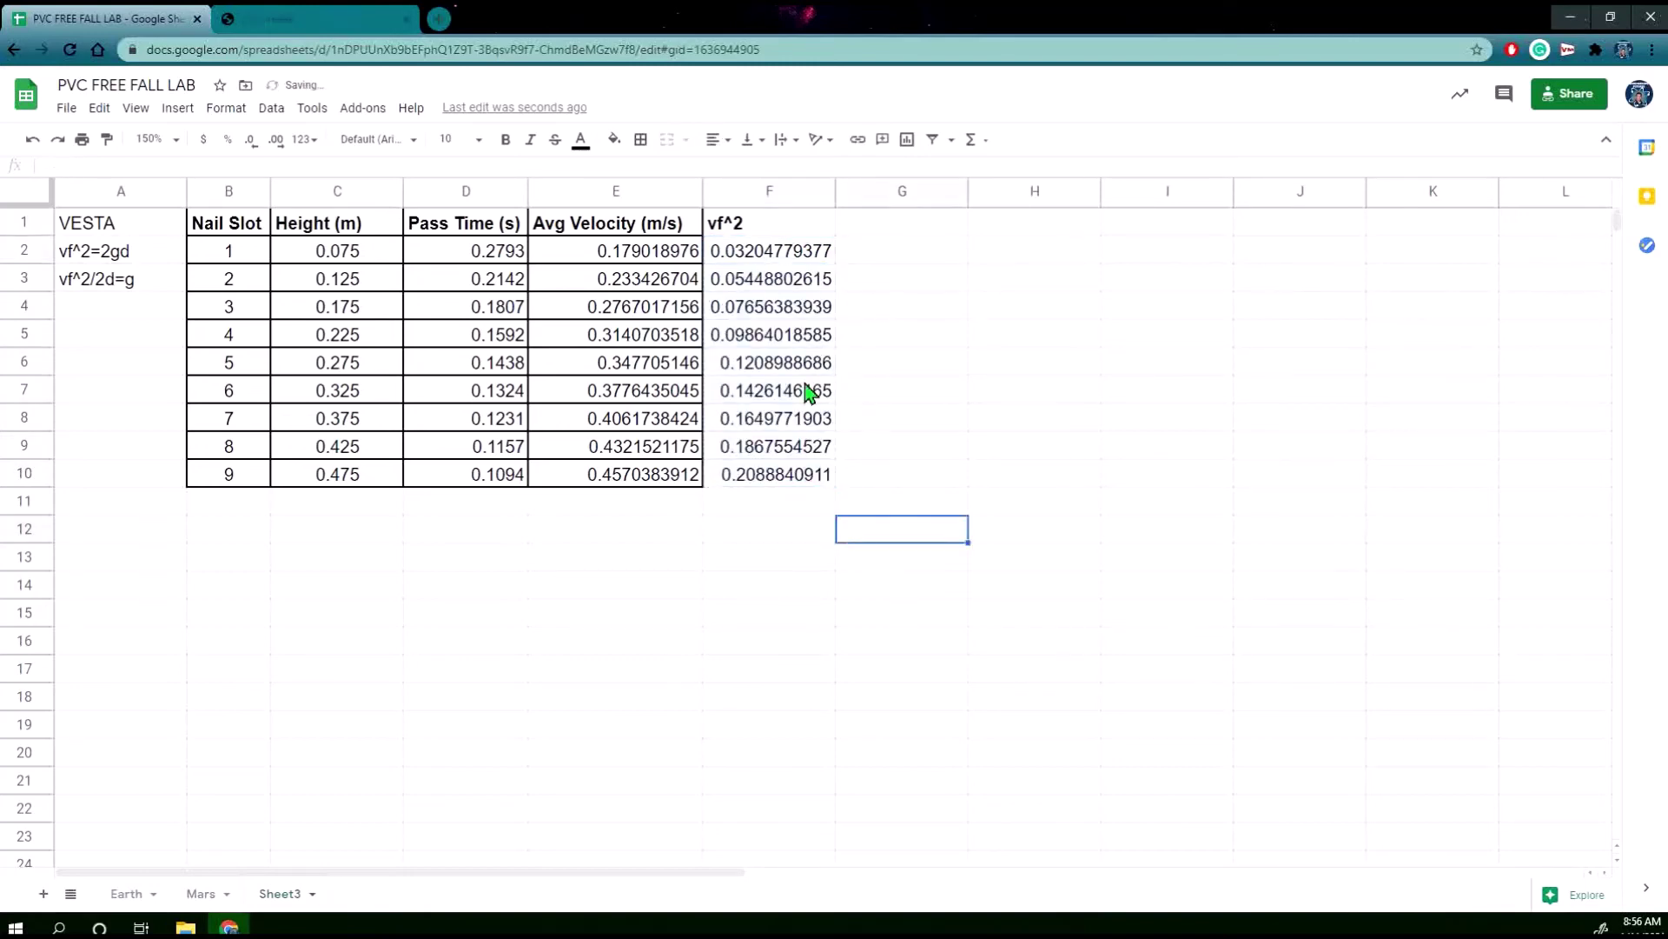
# Add the bold column header 2d in G1.
pyautogui.click(939, 229)
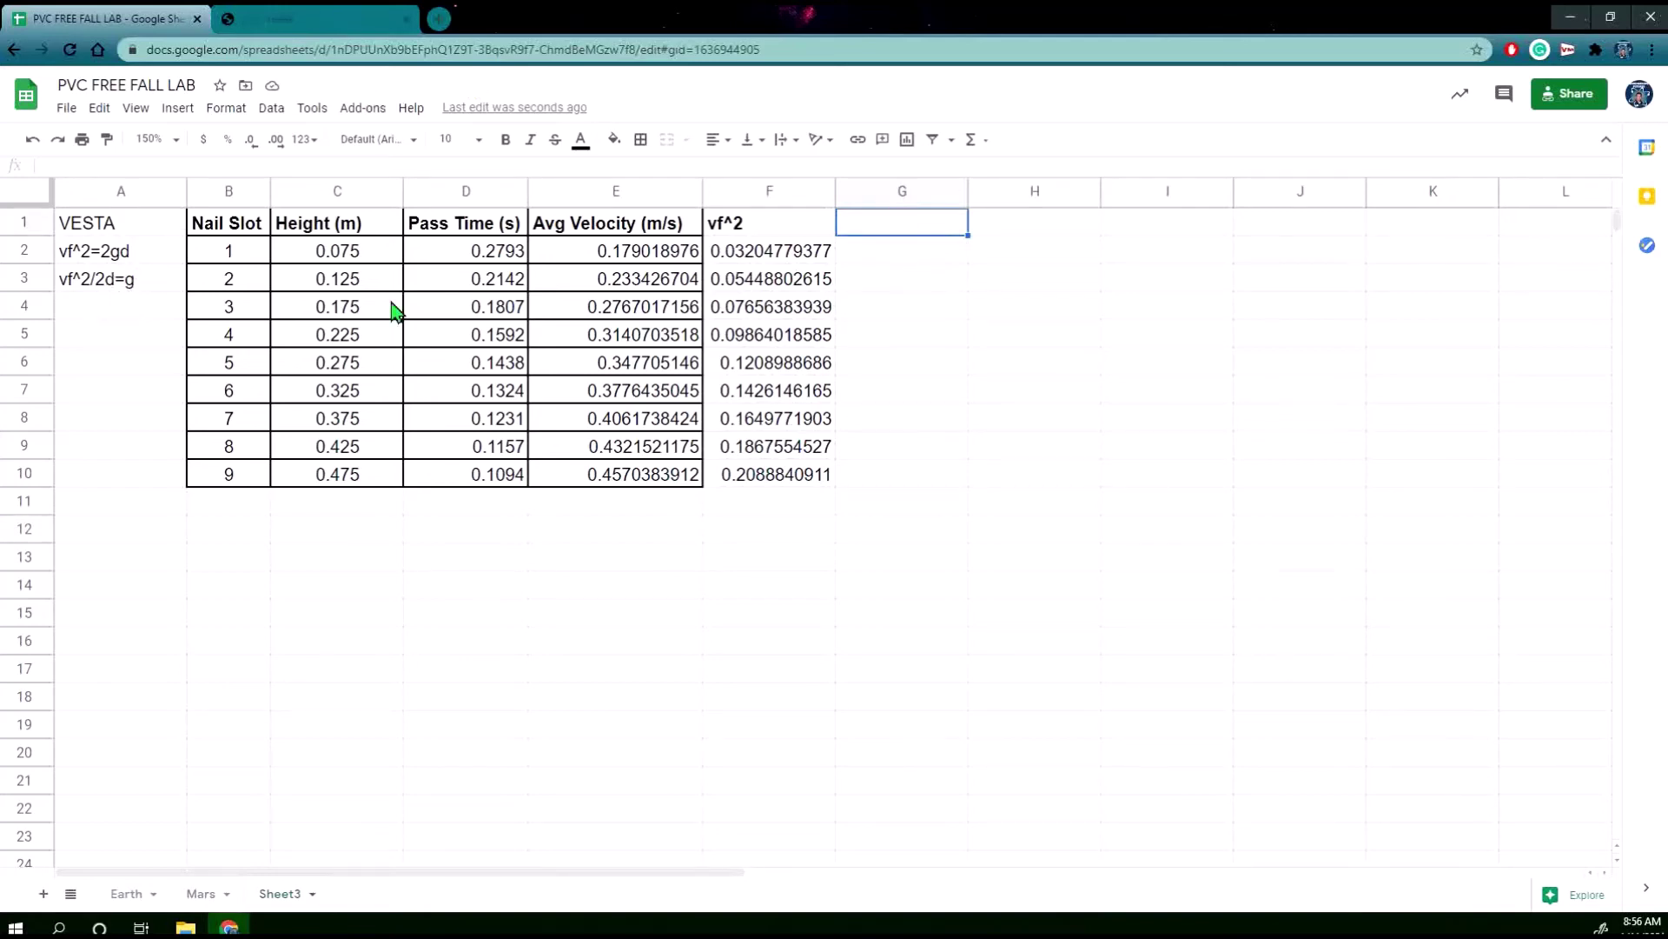
pyautogui.write('2d')
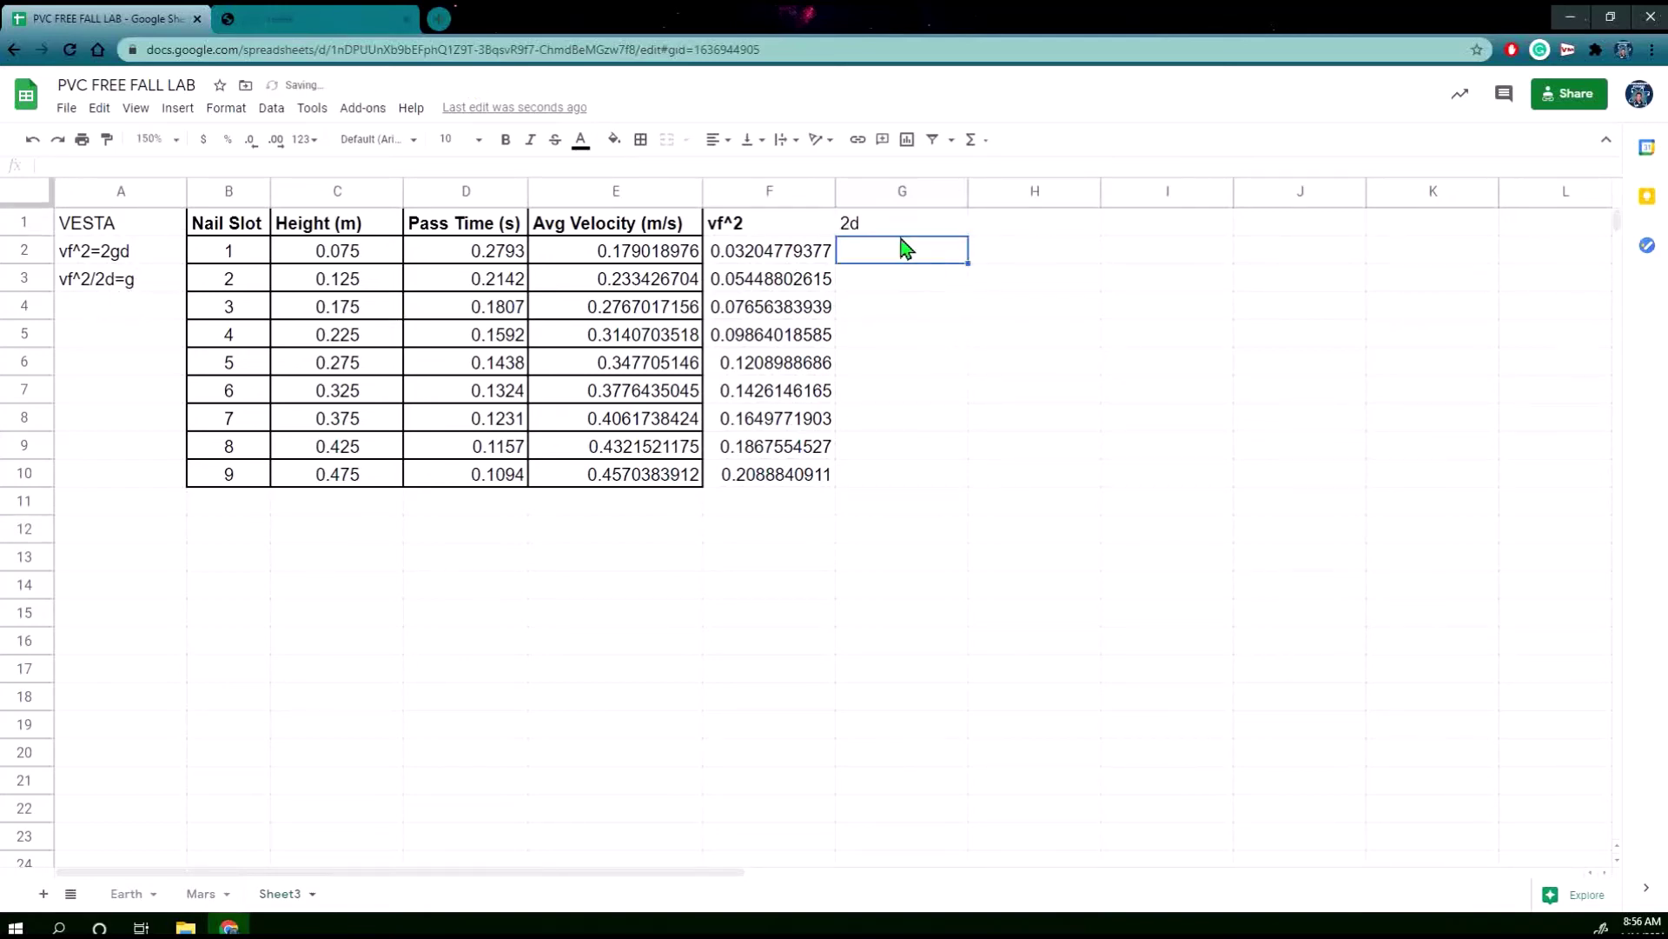
pyautogui.click(507, 141)
# Calculate twice the height for nail slot 1 in G2 with the formula =2*C2.
pyautogui.click(919, 258)
pyautogui.write('=')
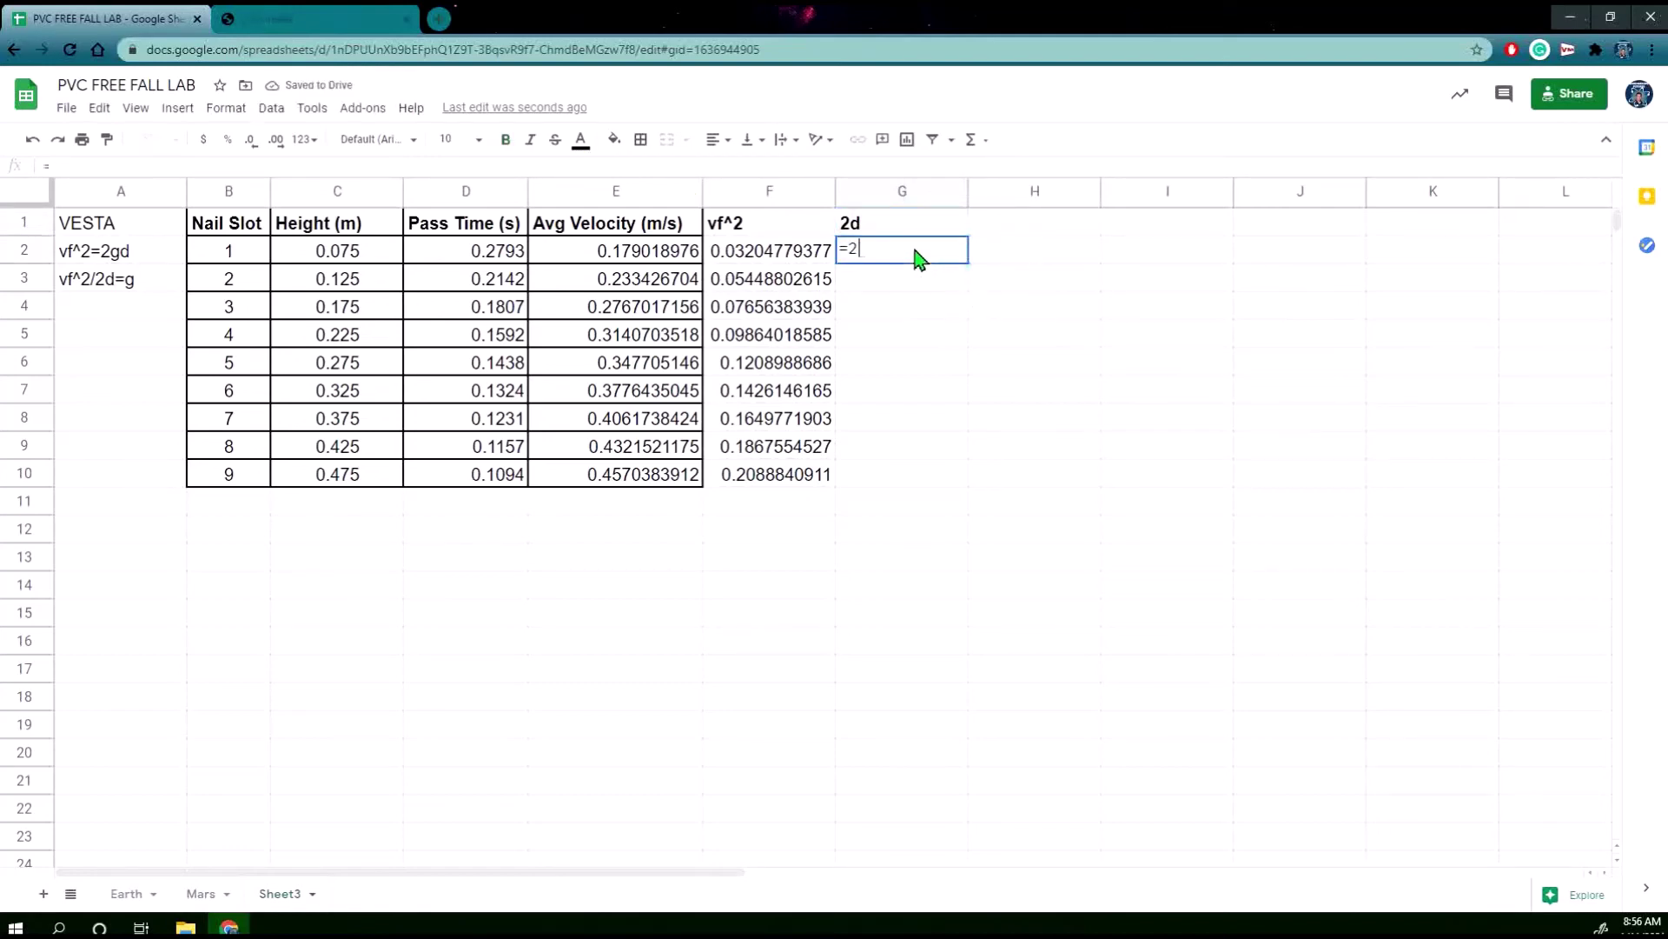
pyautogui.write('2*')
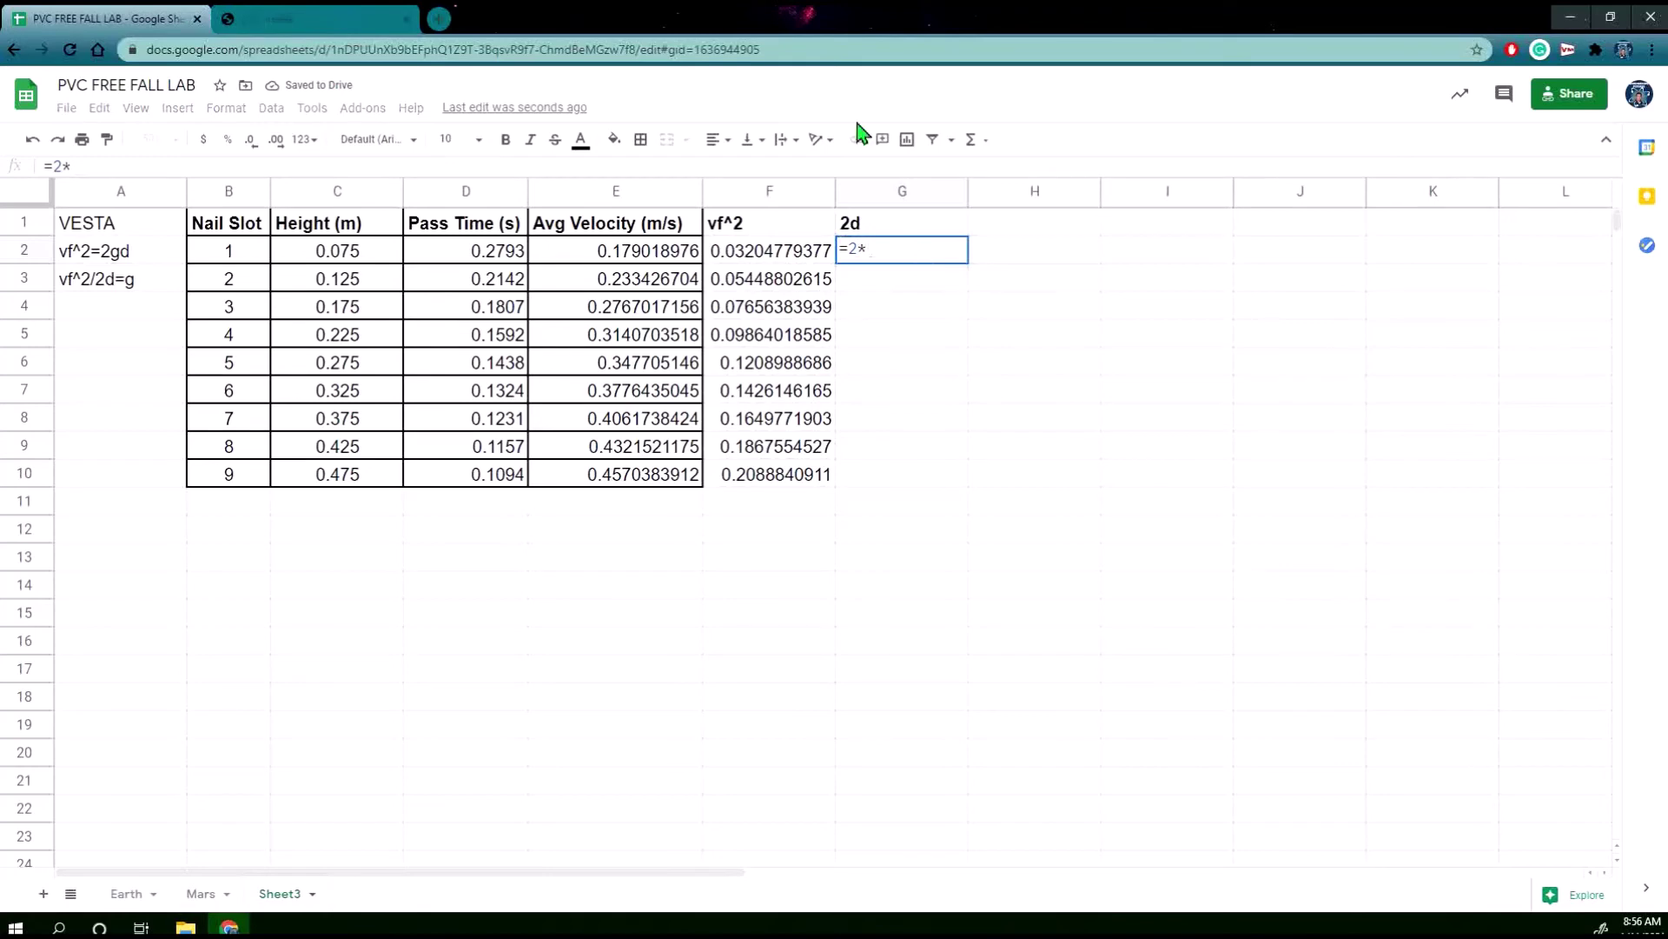
pyautogui.click(320, 256)
pyautogui.press('Return')
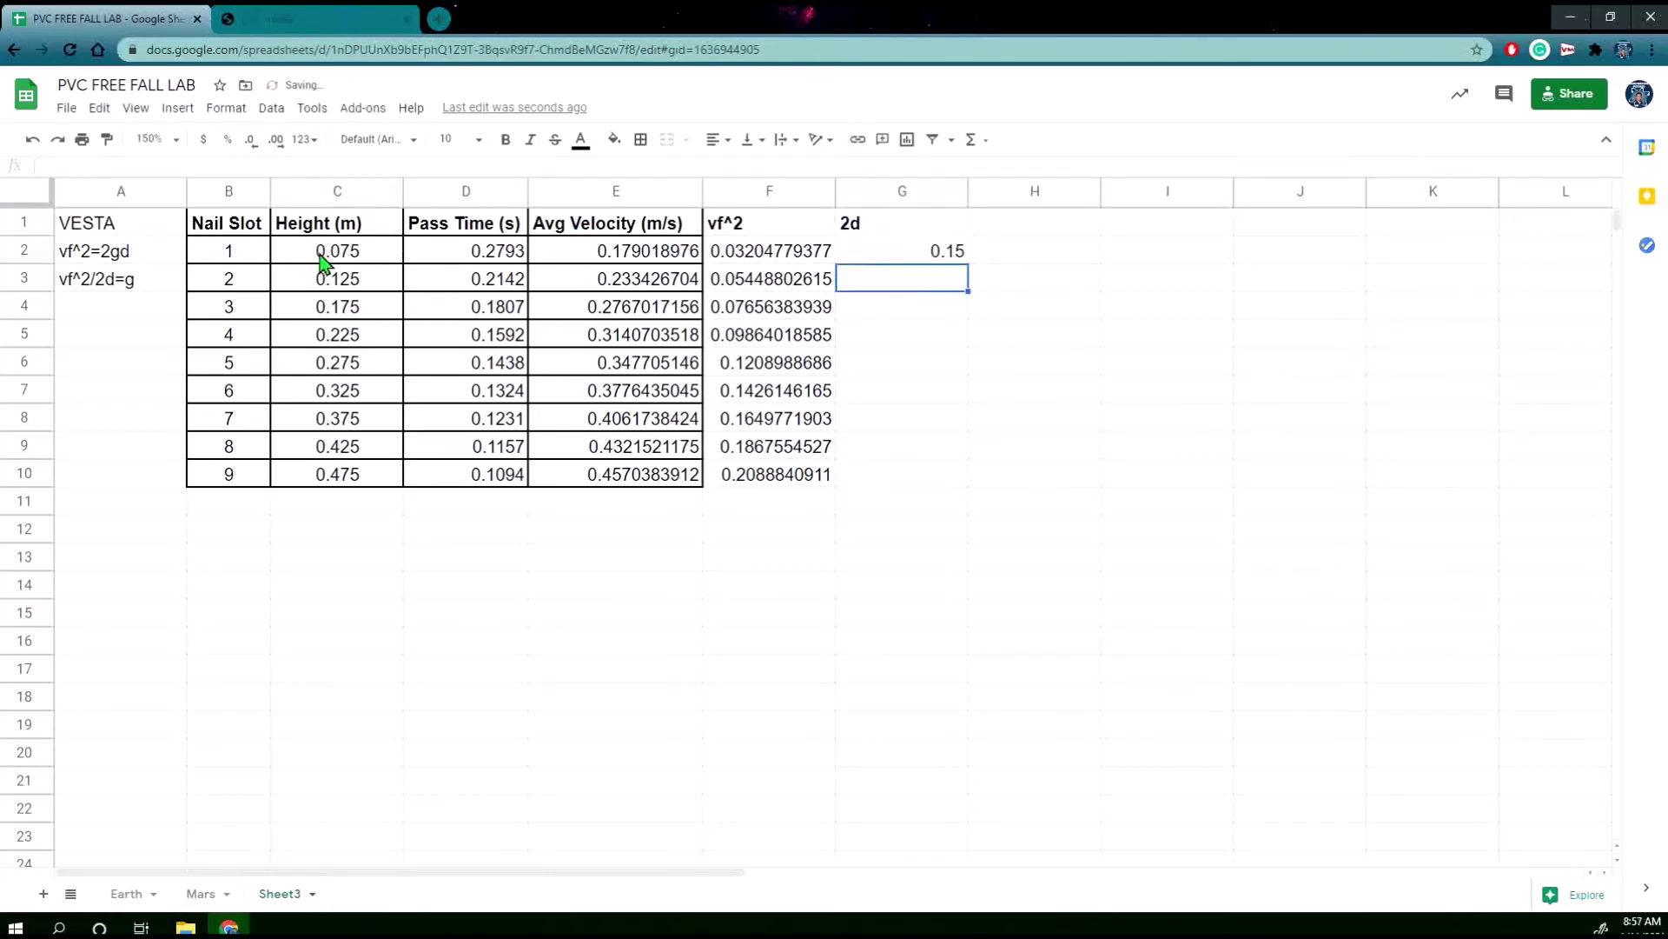
# Fill the doubled height formula from G2 down through G10.
pyautogui.click(869, 254)
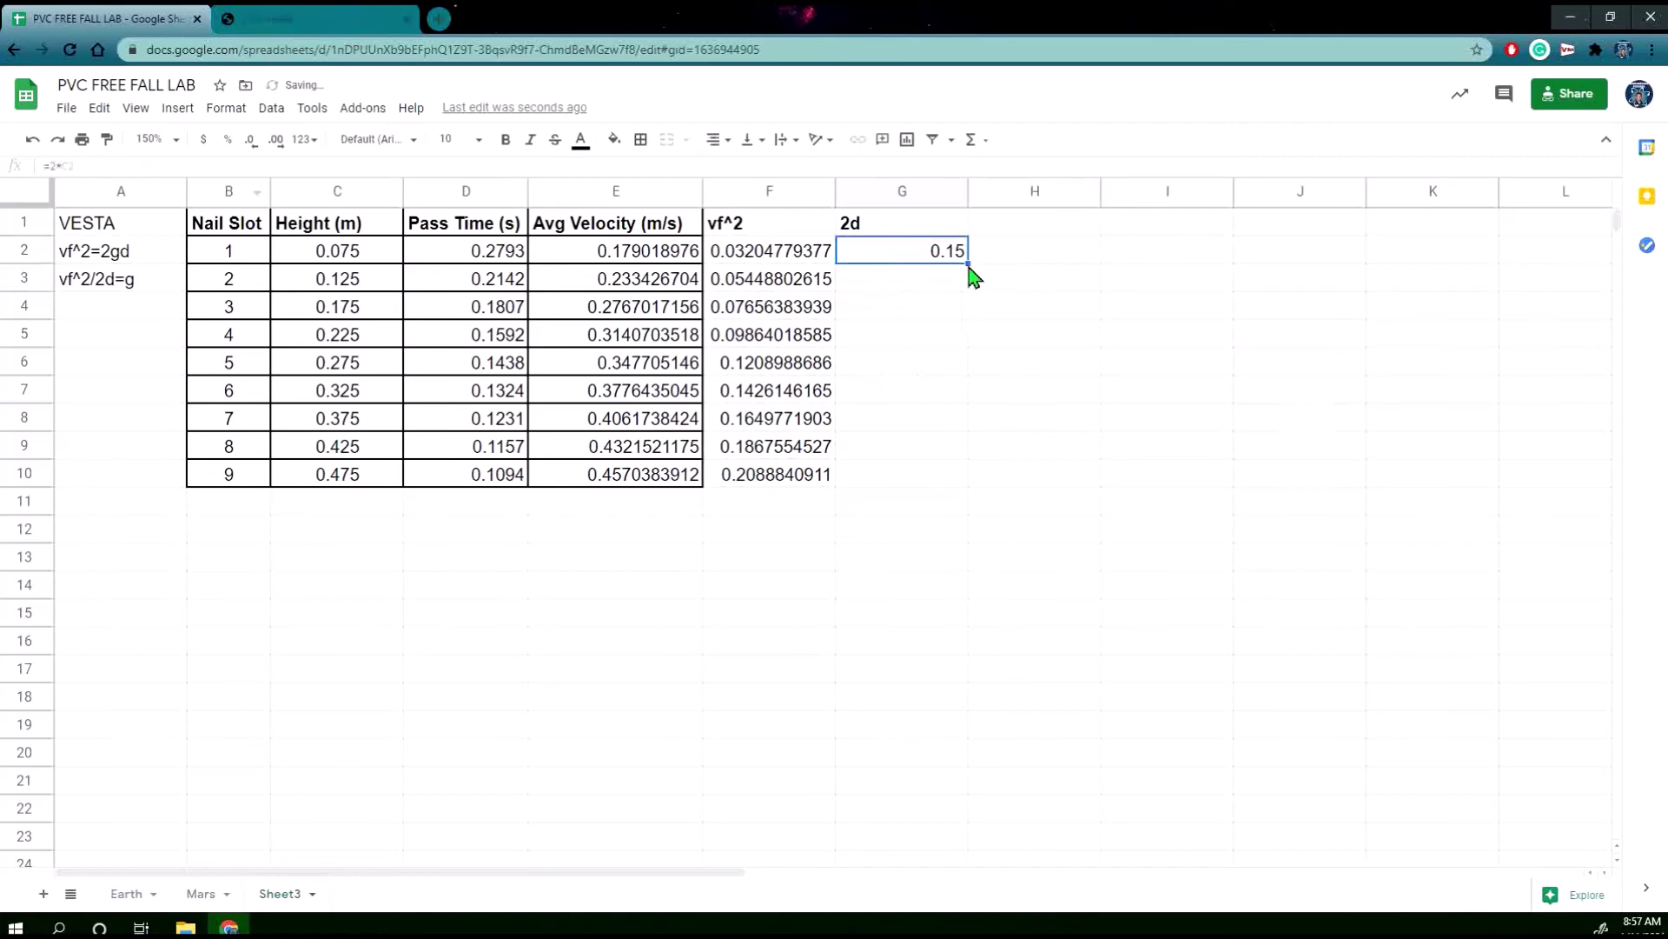
pyautogui.moveTo(968, 261); pyautogui.dragTo(975, 495)
pyautogui.click(1012, 587)
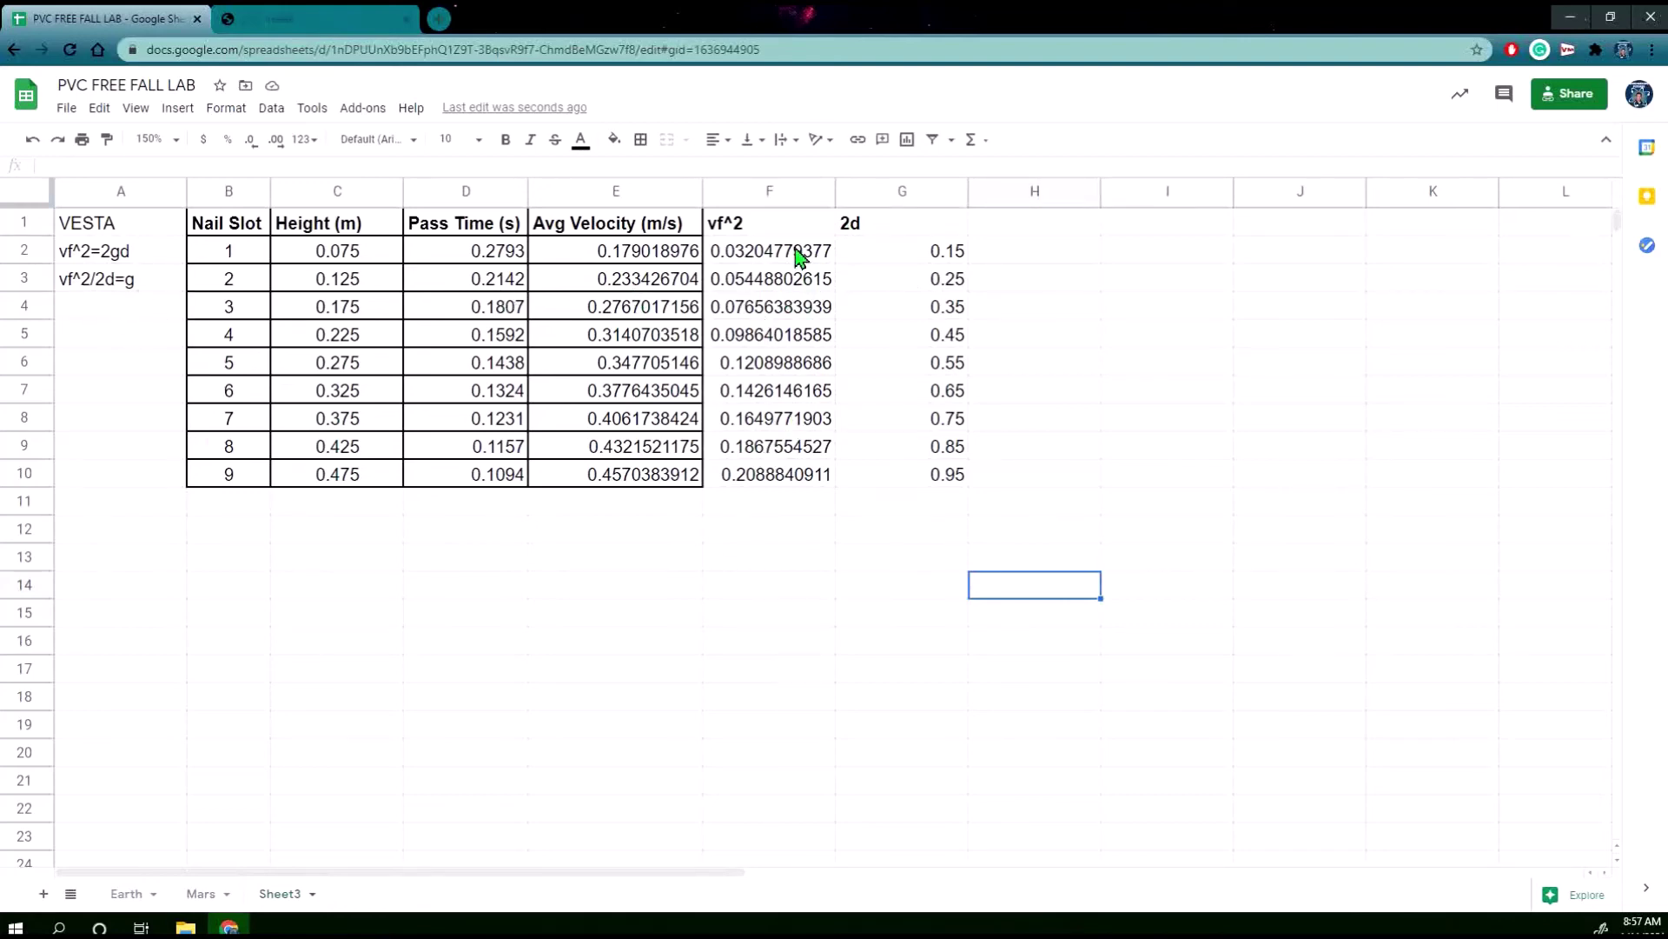
# Label C12 as x and D12 as y below the data table.
pyautogui.click(306, 529)
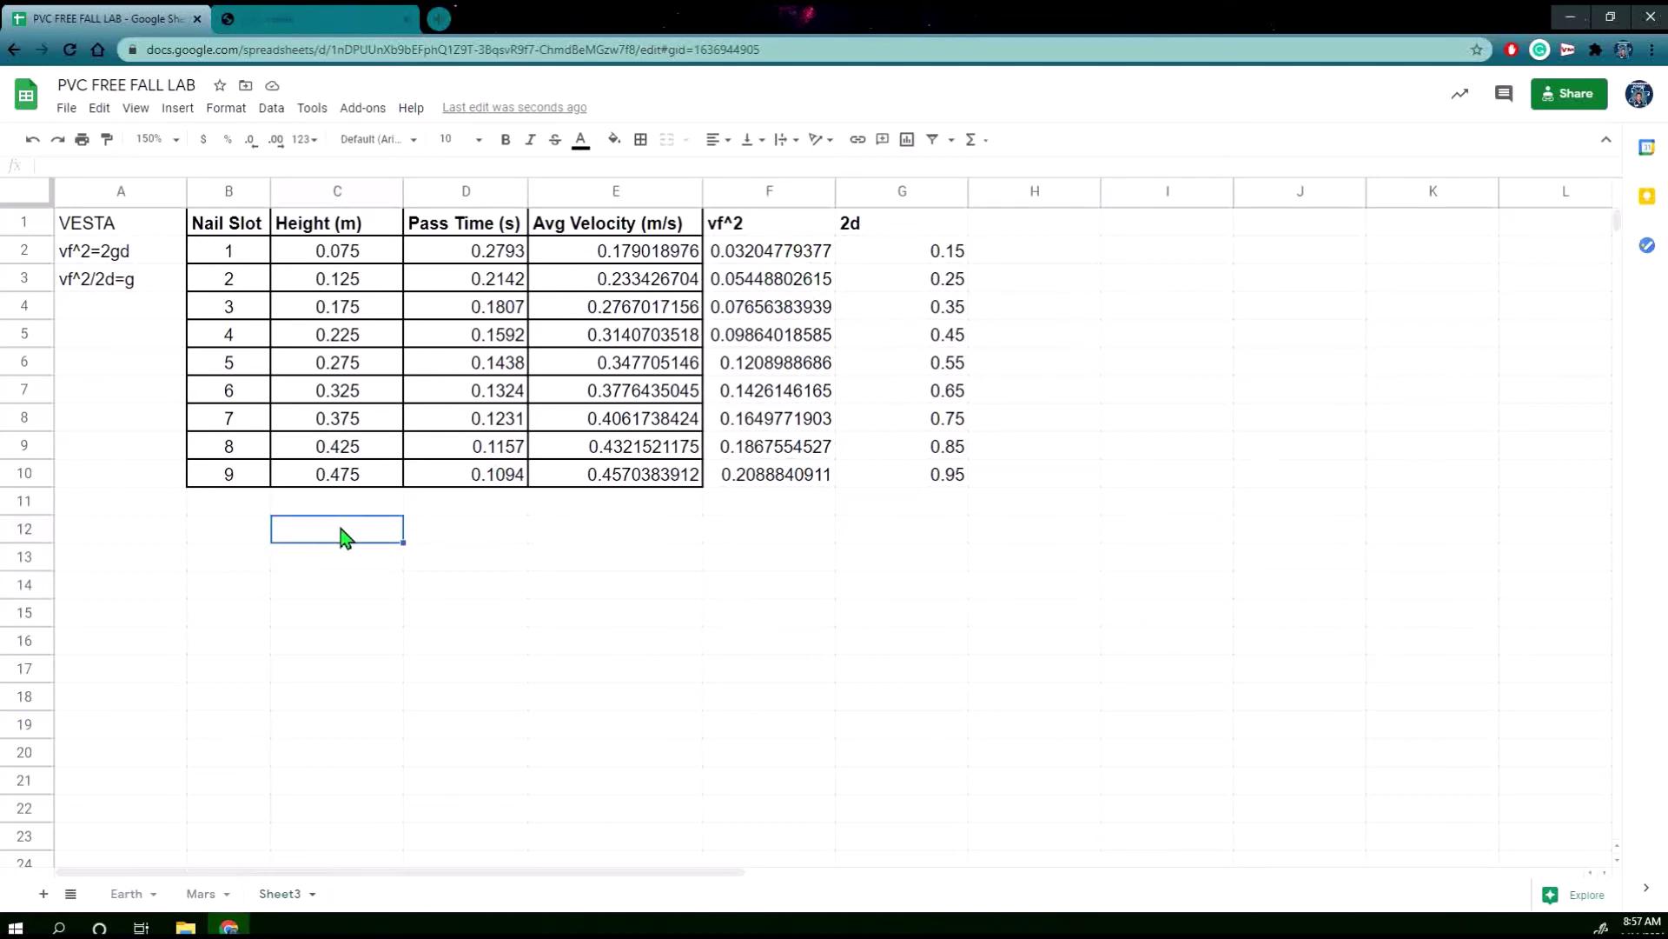
pyautogui.write('x')
pyautogui.click(459, 549)
pyautogui.write('y')
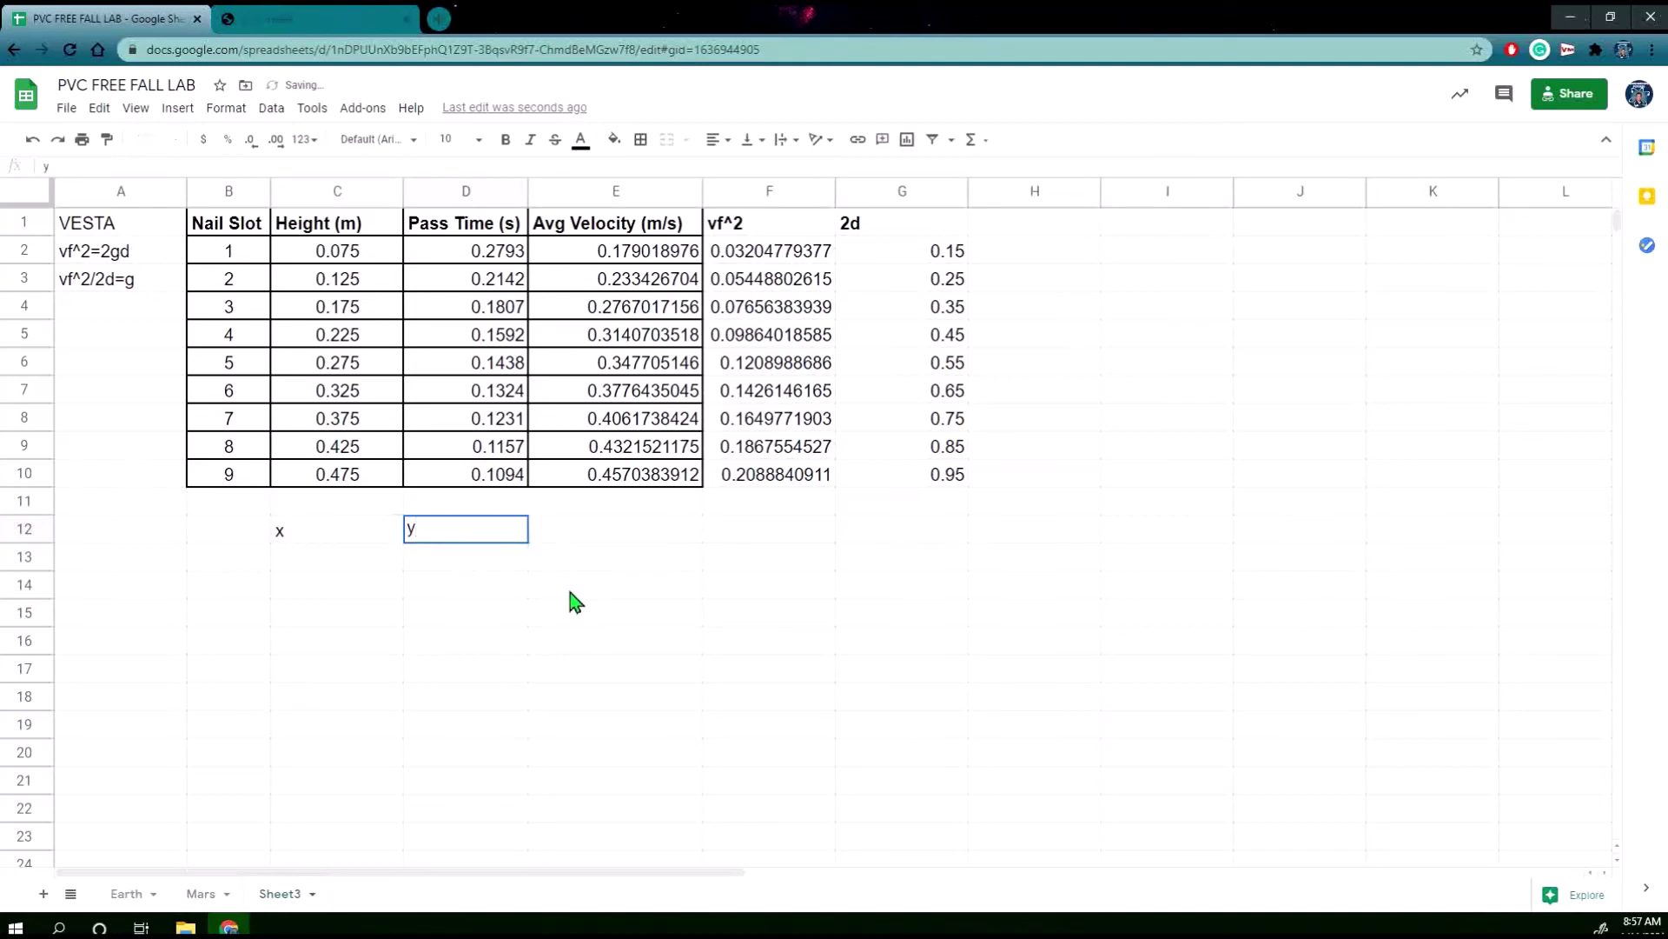
pyautogui.click(565, 583)
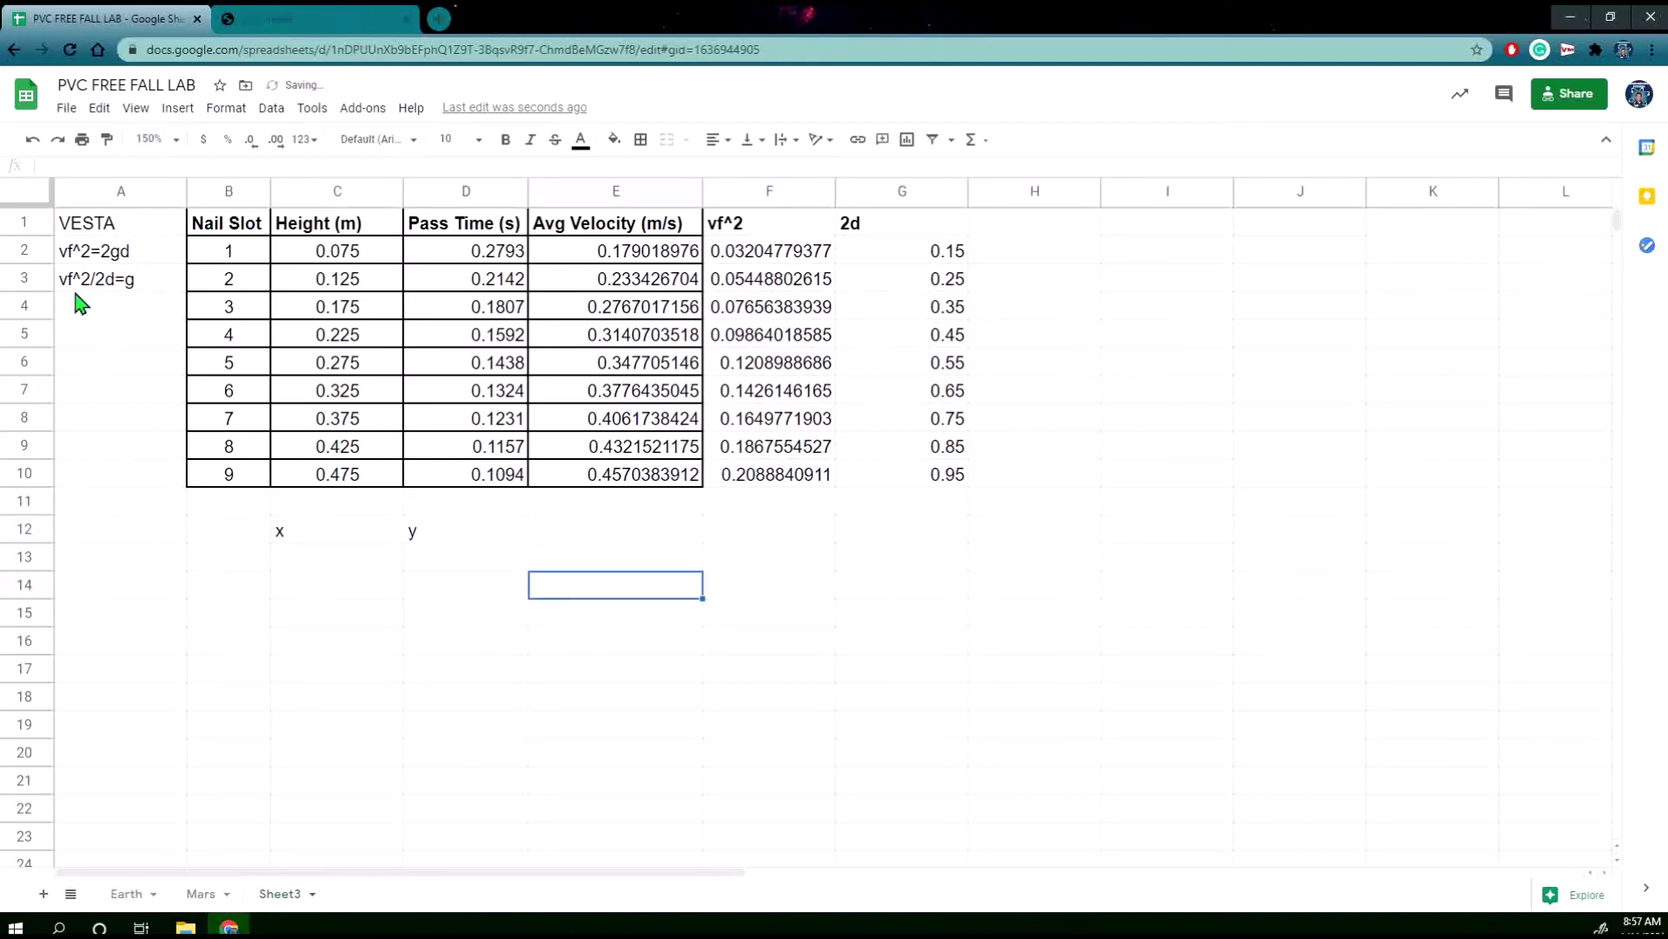
# Copy the vf^2 column F1:F10 and paste its values only under the y label, starting at D13.
pyautogui.click(785, 230)
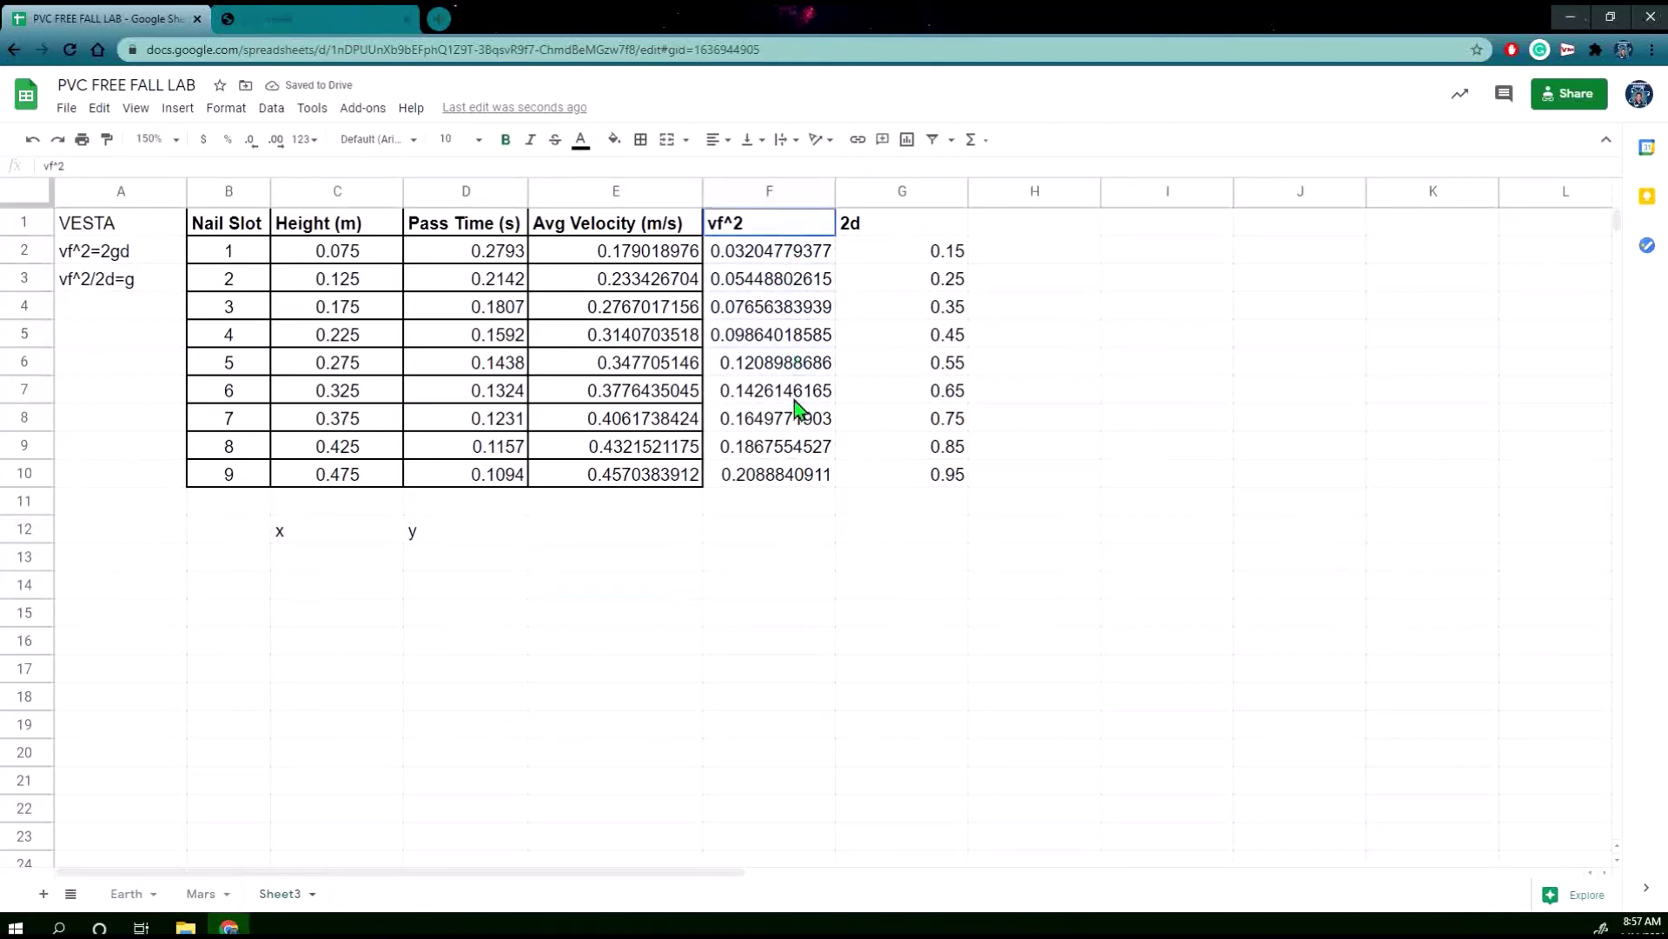
pyautogui.keyDown('shift'); pyautogui.click(786, 473); pyautogui.keyUp('shift')
pyautogui.rightClick(785, 243)
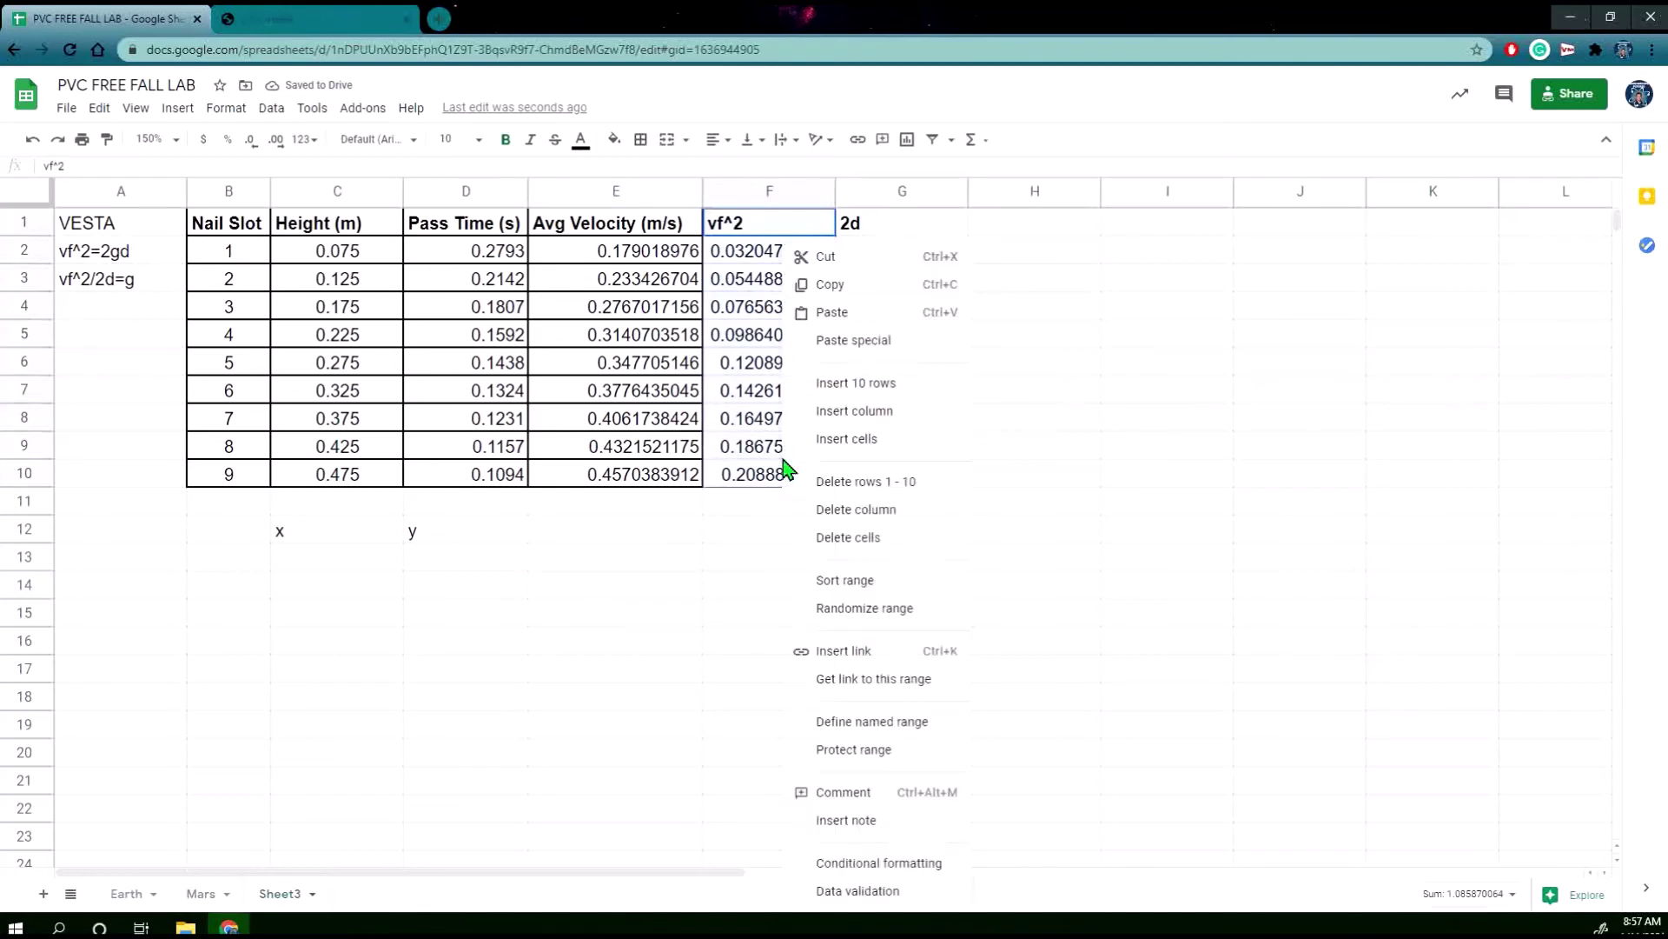
pyautogui.click(855, 298)
pyautogui.click(474, 561)
pyautogui.rightClick(474, 565)
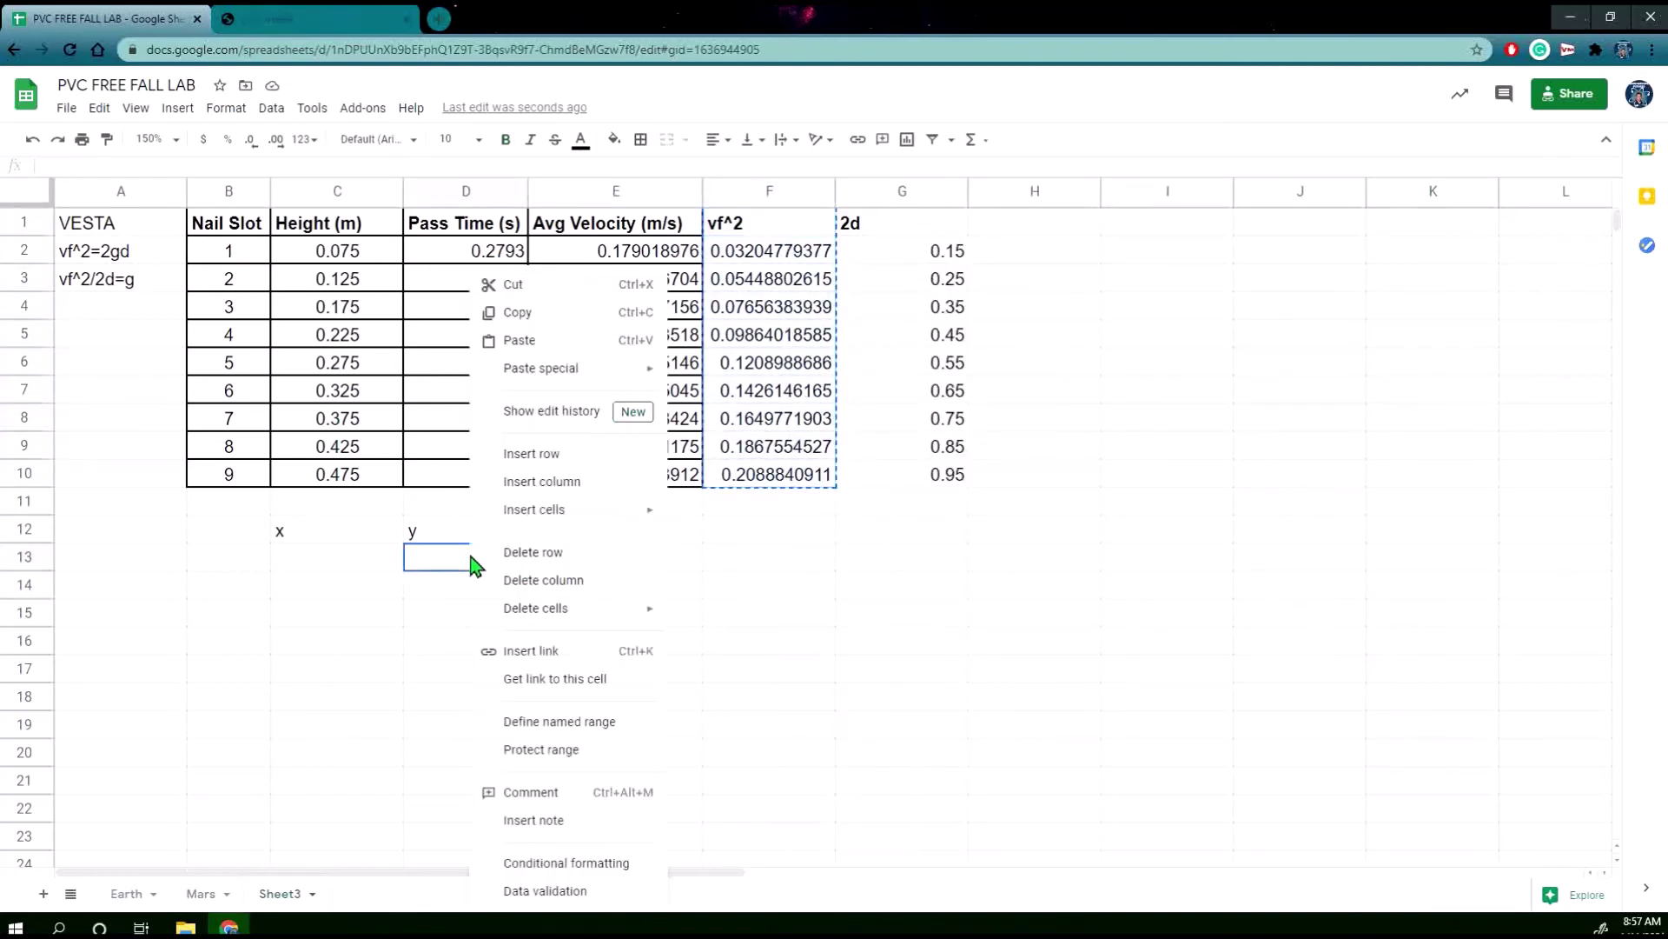
pyautogui.moveTo(557, 382)
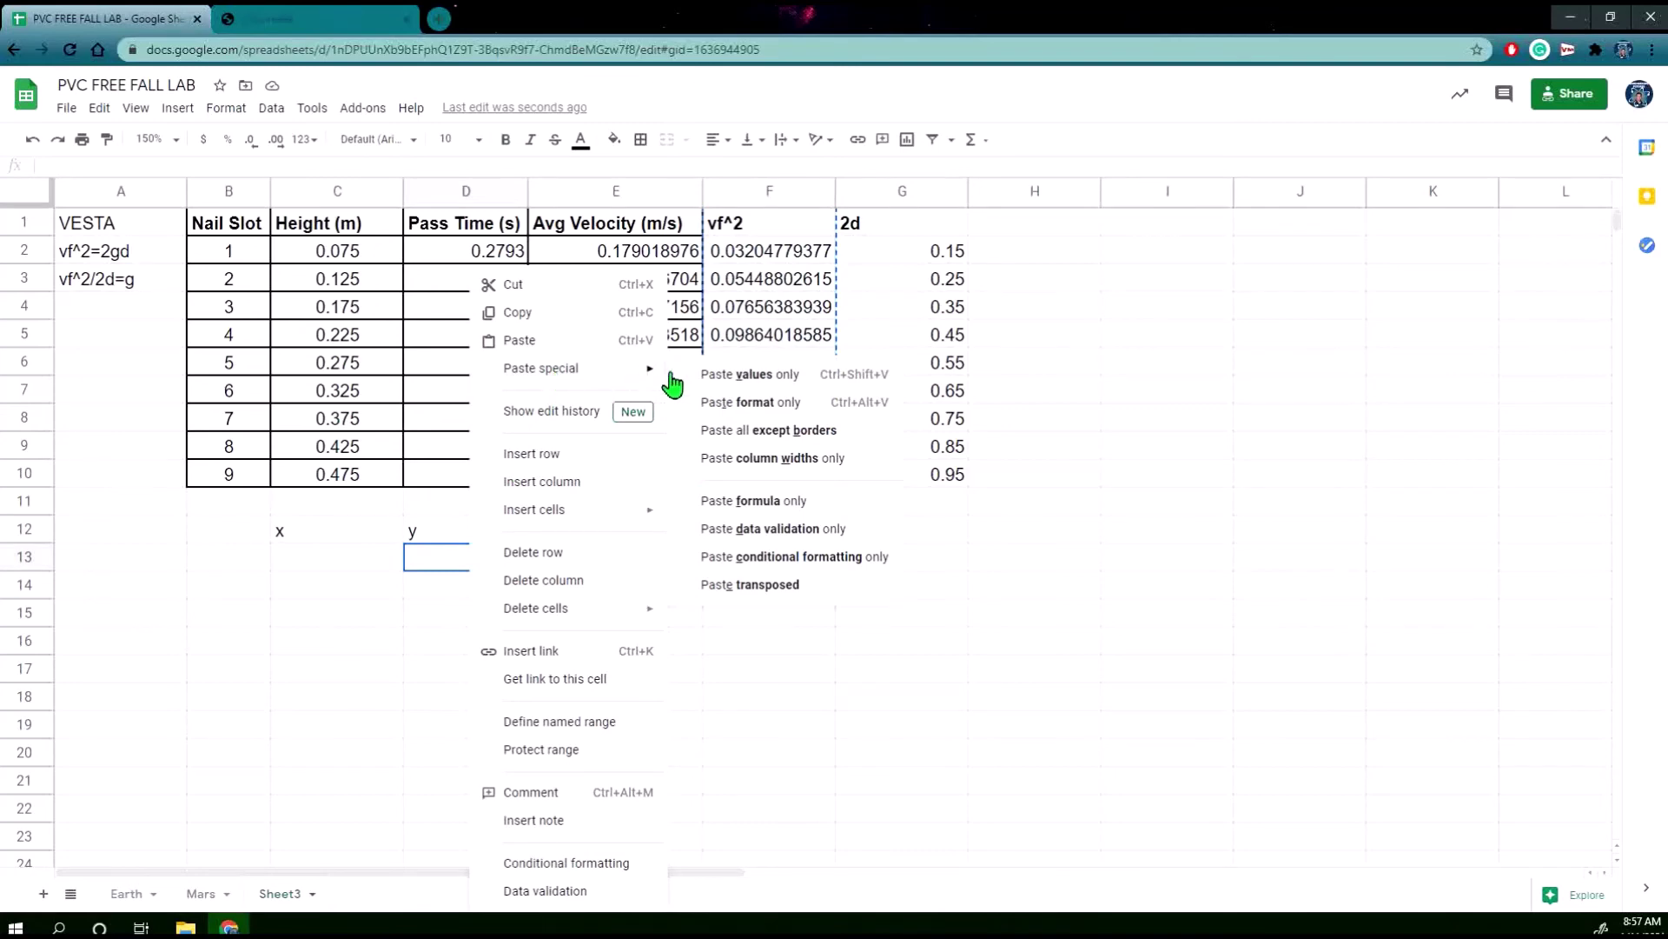
pyautogui.click(741, 376)
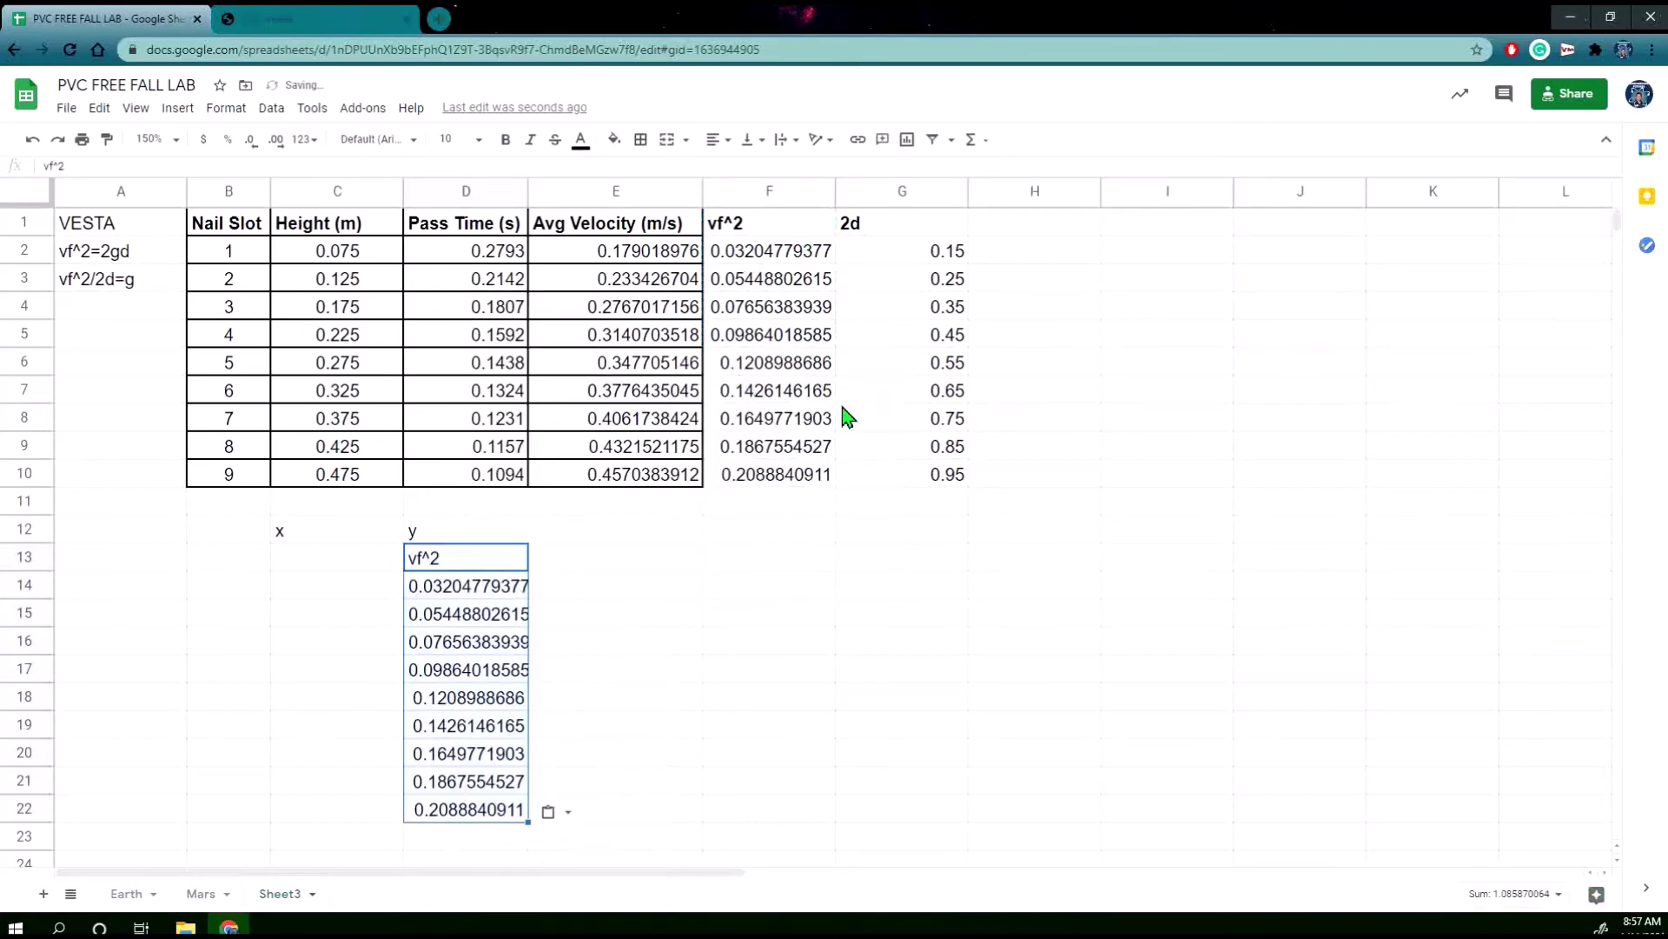
pyautogui.click(856, 756)
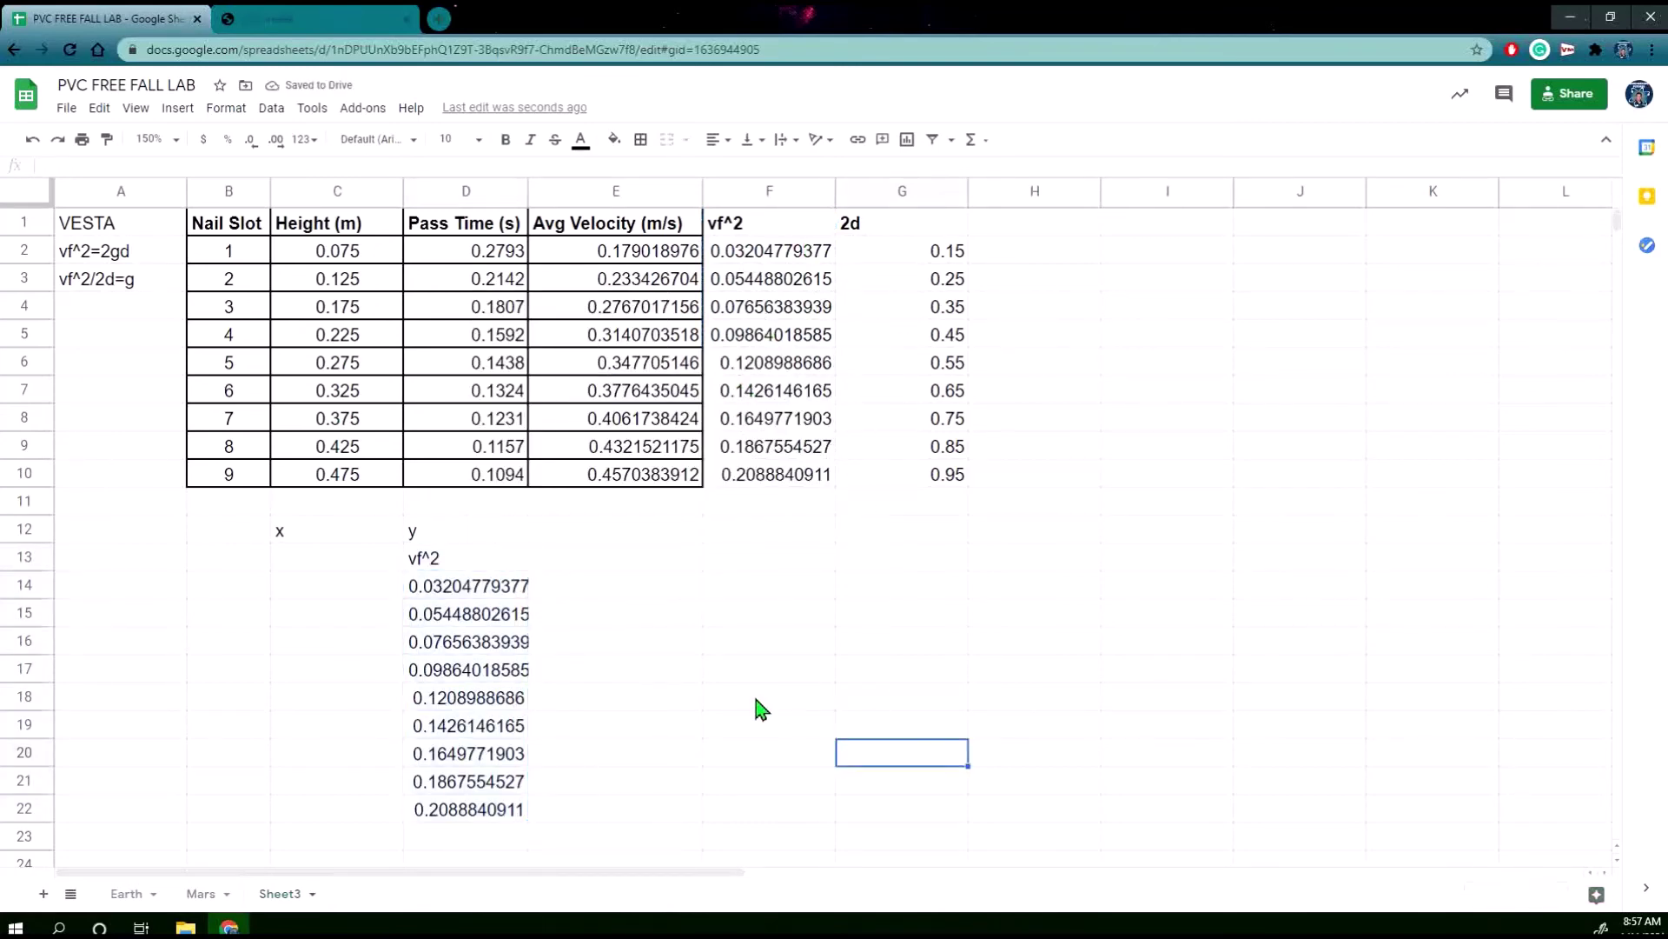
# Make the x and y labels in C12:D12 bold.
pyautogui.moveTo(290, 533); pyautogui.dragTo(498, 539)
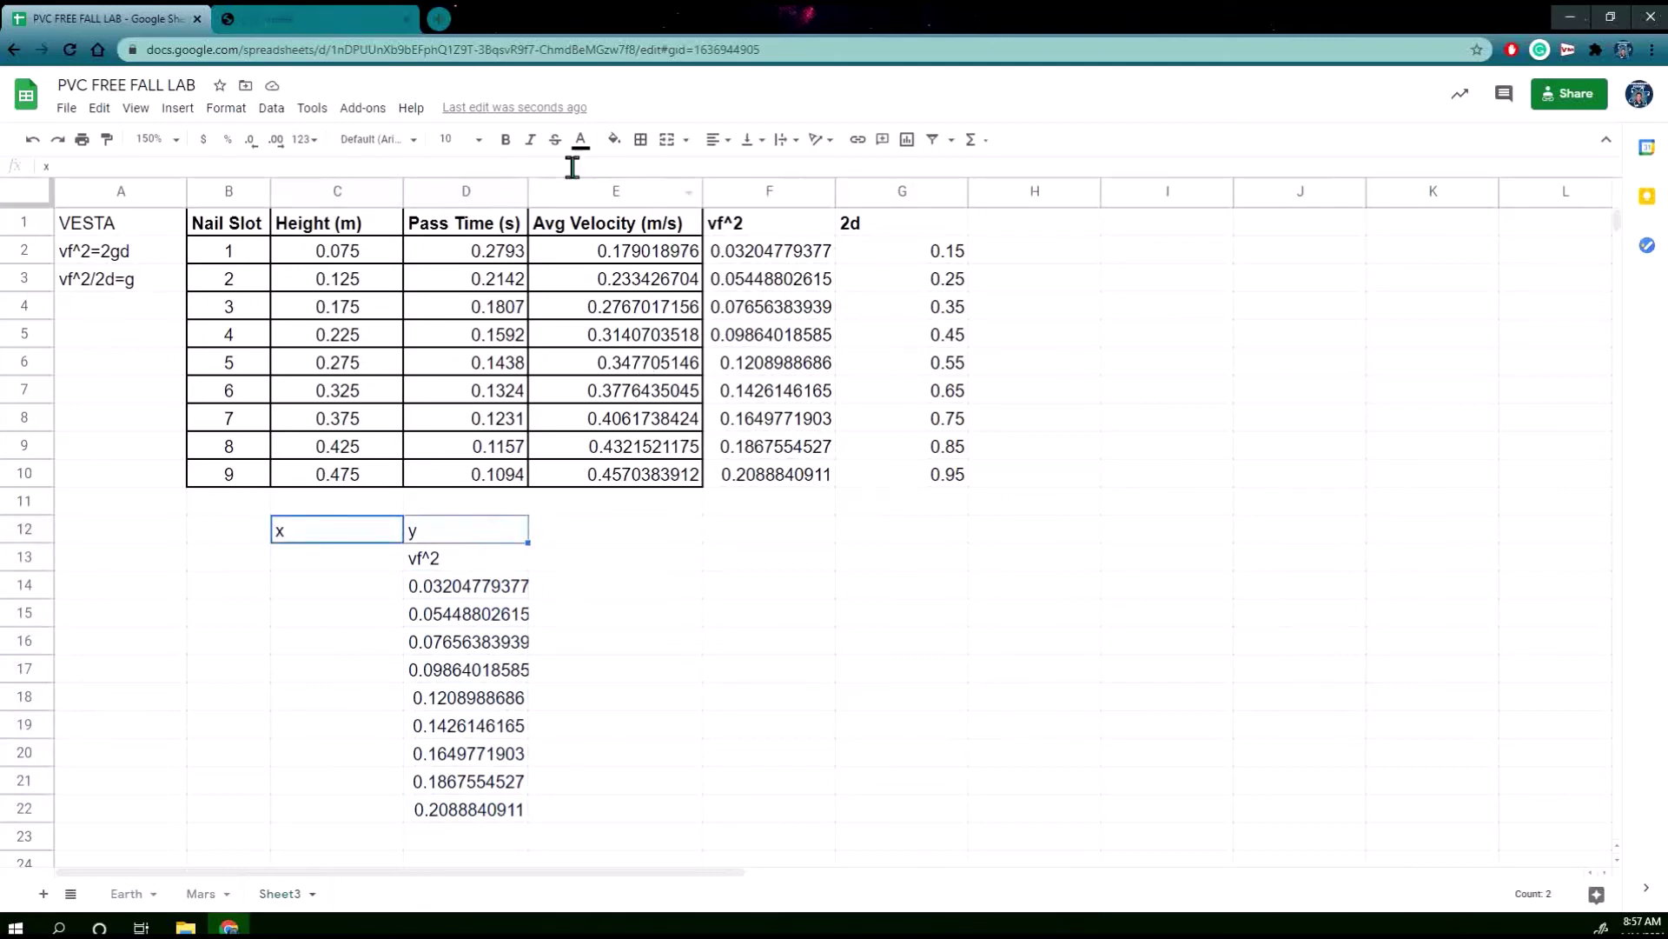
pyautogui.click(505, 139)
pyautogui.click(648, 532)
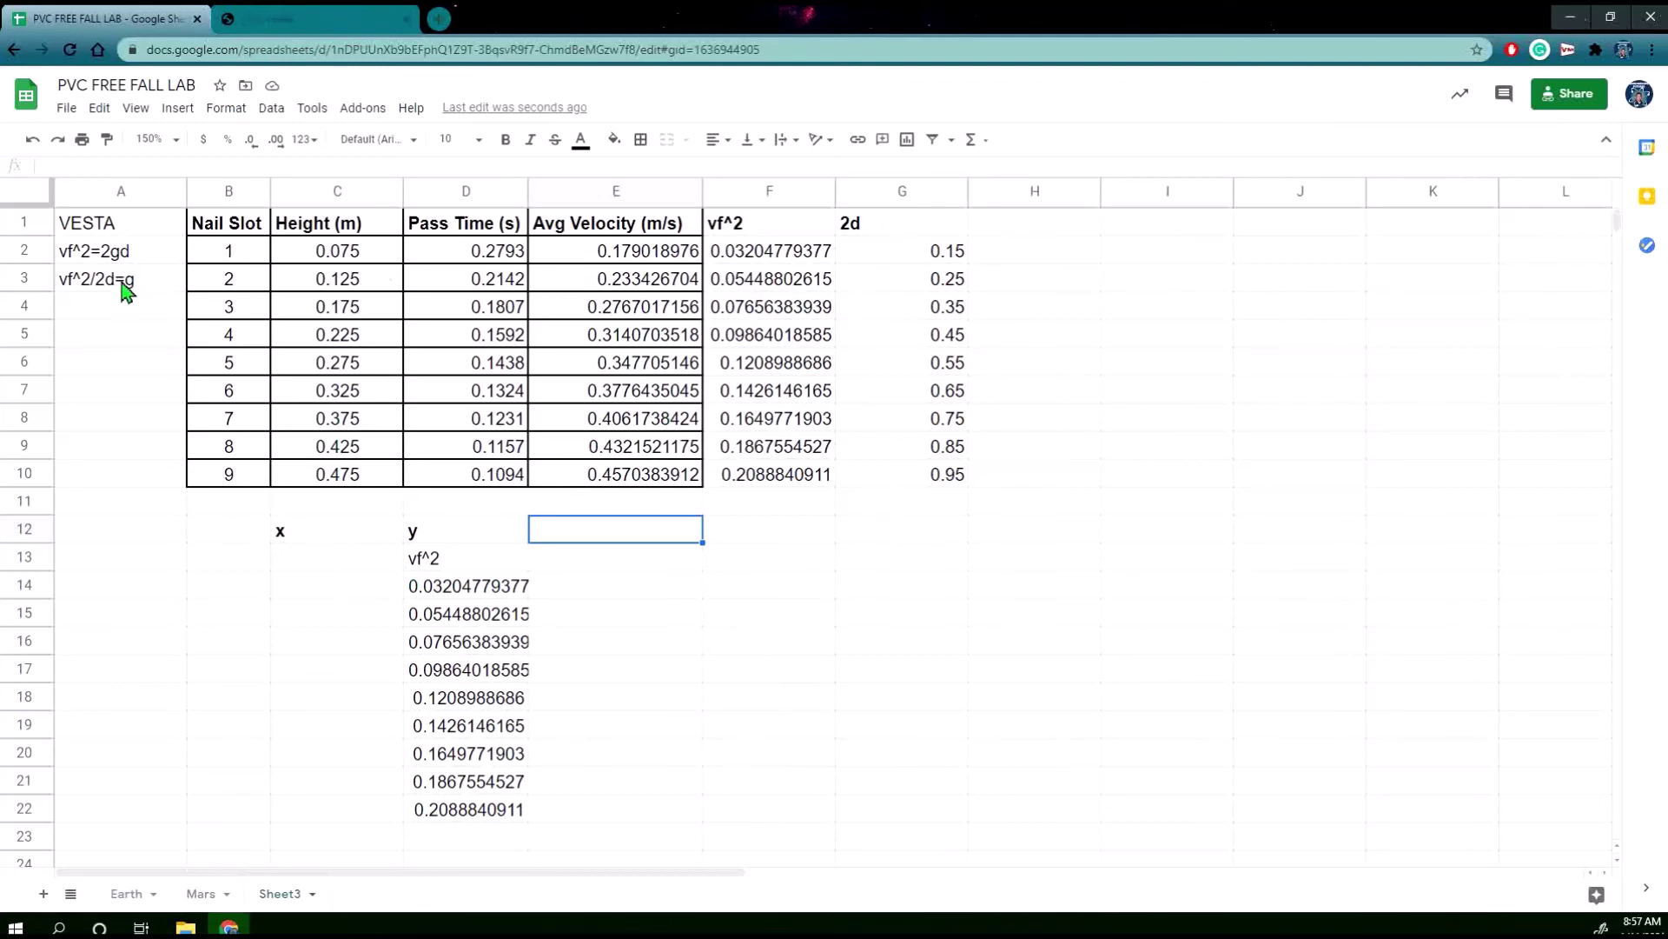
# Copy the 2d column G1:G10 and paste it with its formulas under the x label, starting at C13.
pyautogui.moveTo(930, 250); pyautogui.dragTo(934, 365)
pyautogui.click(1082, 343)
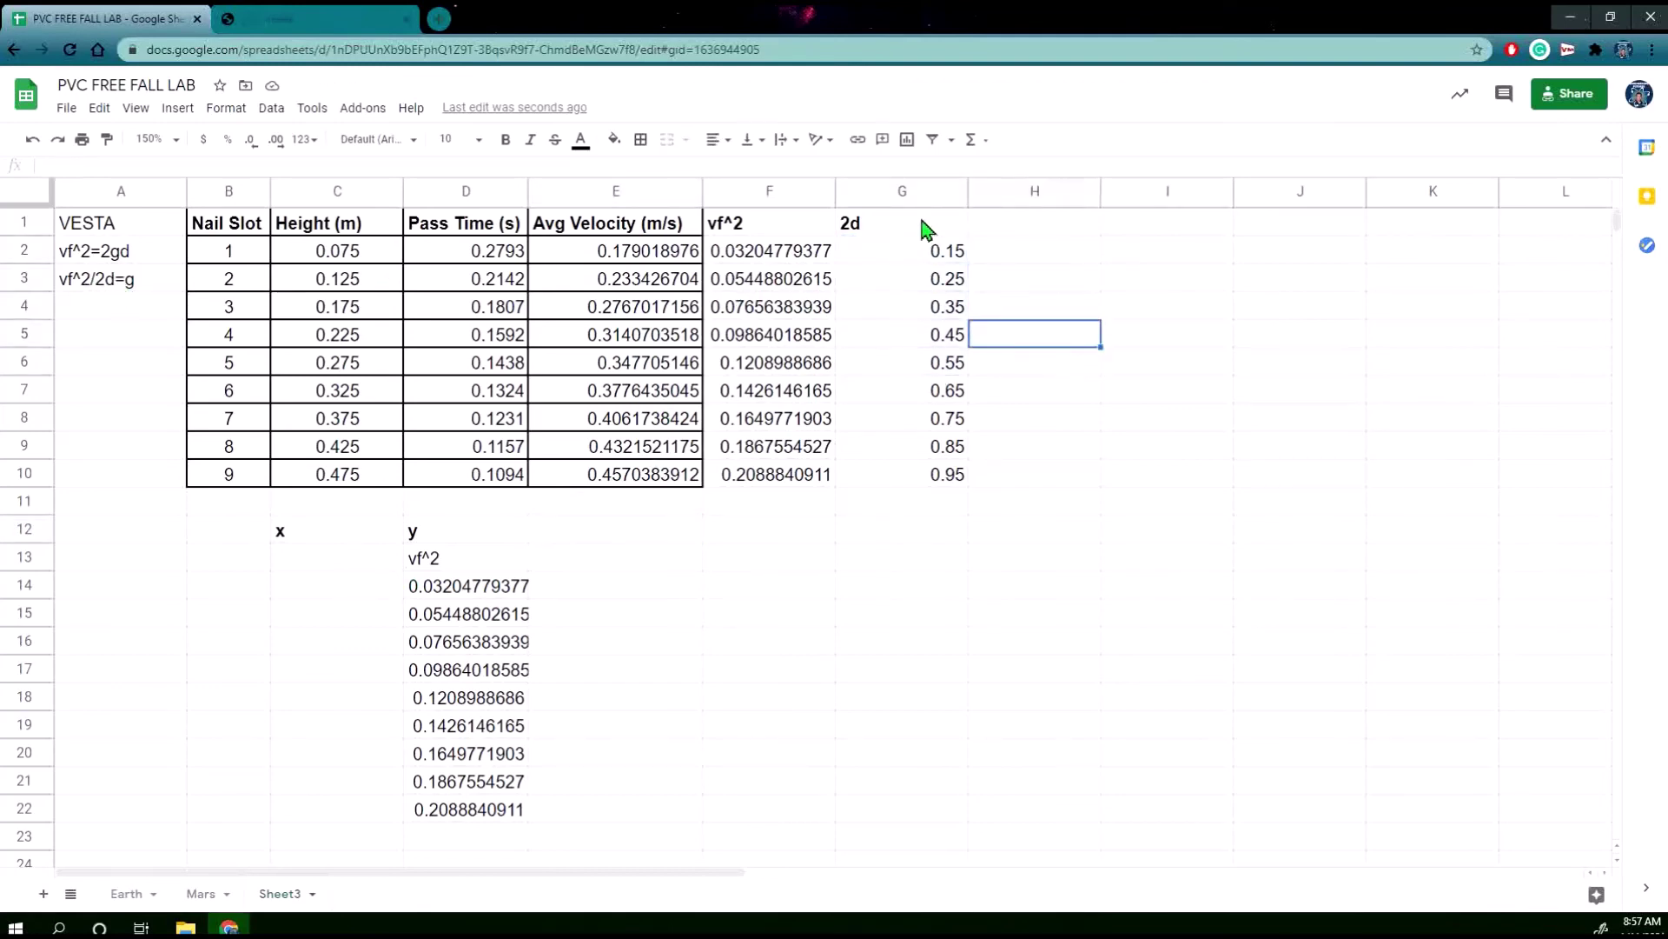
pyautogui.click(925, 223)
pyautogui.keyDown('shift'); pyautogui.click(937, 479); pyautogui.keyUp('shift')
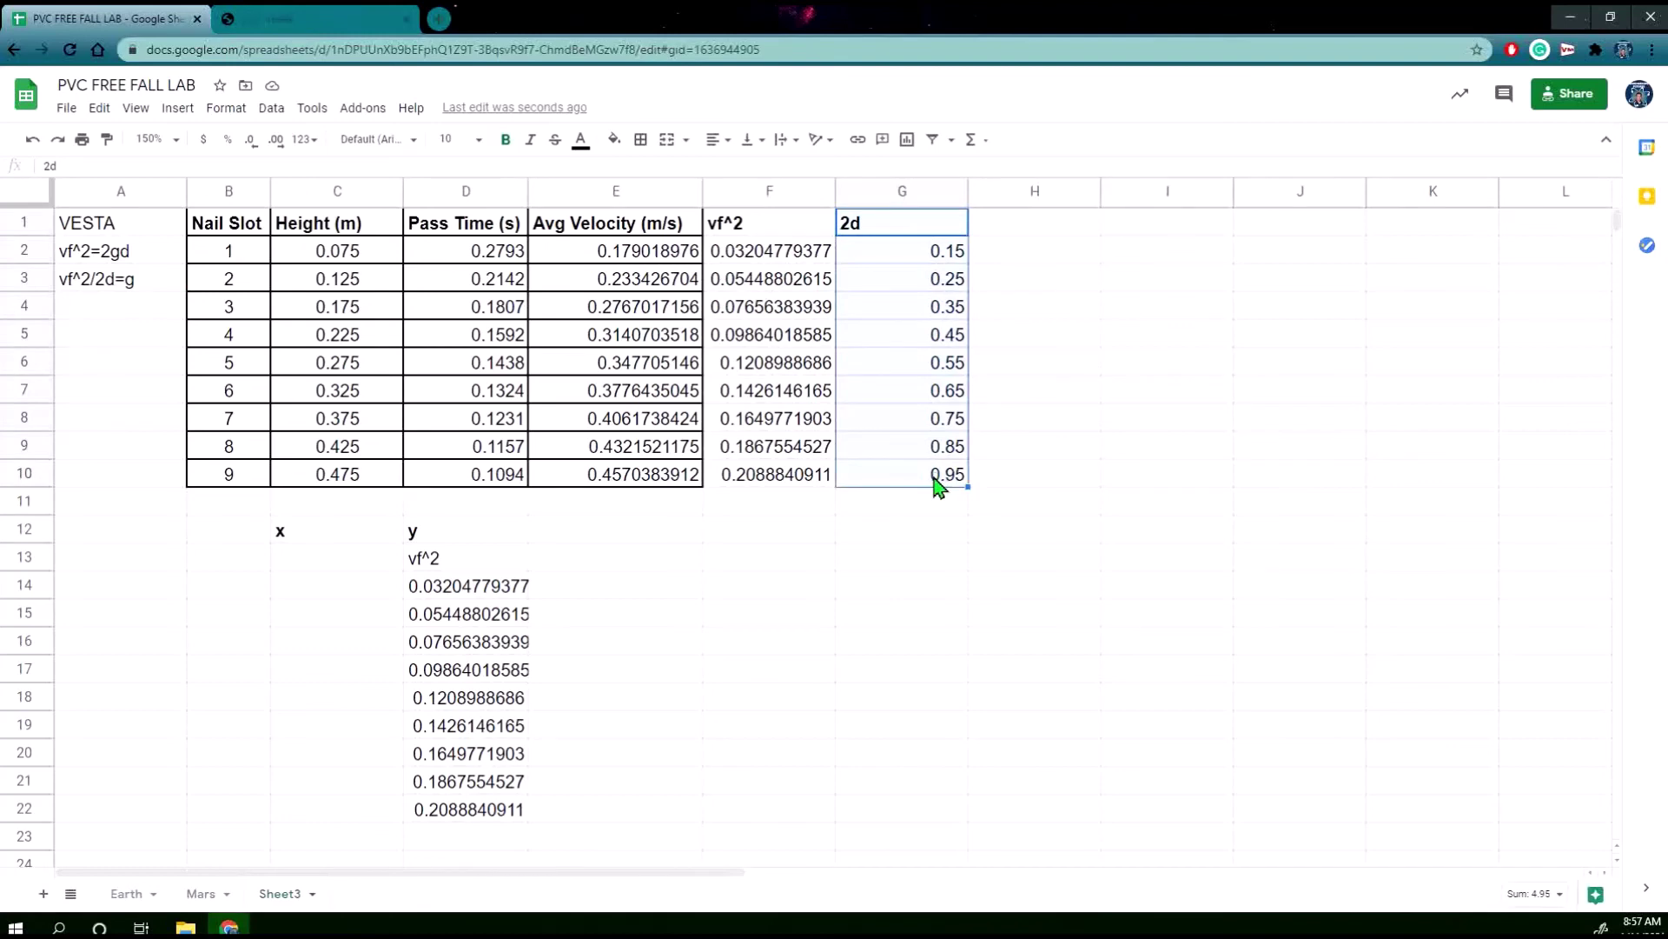
pyautogui.hotkey('ctrl', 'c')
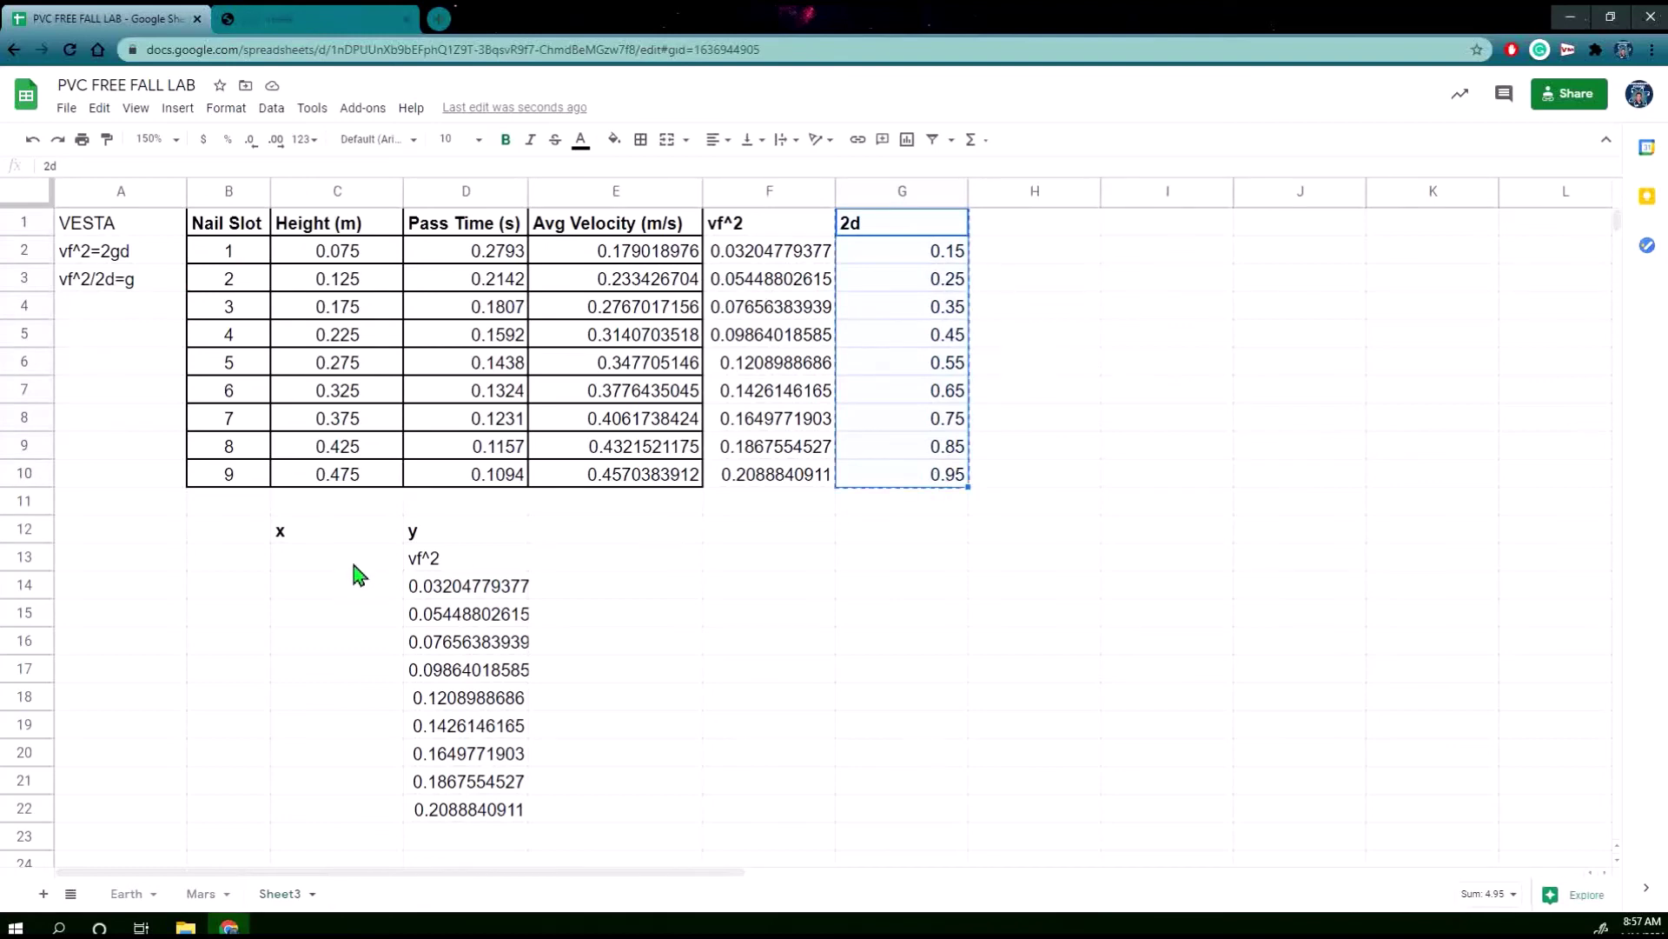
pyautogui.click(353, 565)
pyautogui.hotkey('ctrl', 'v')
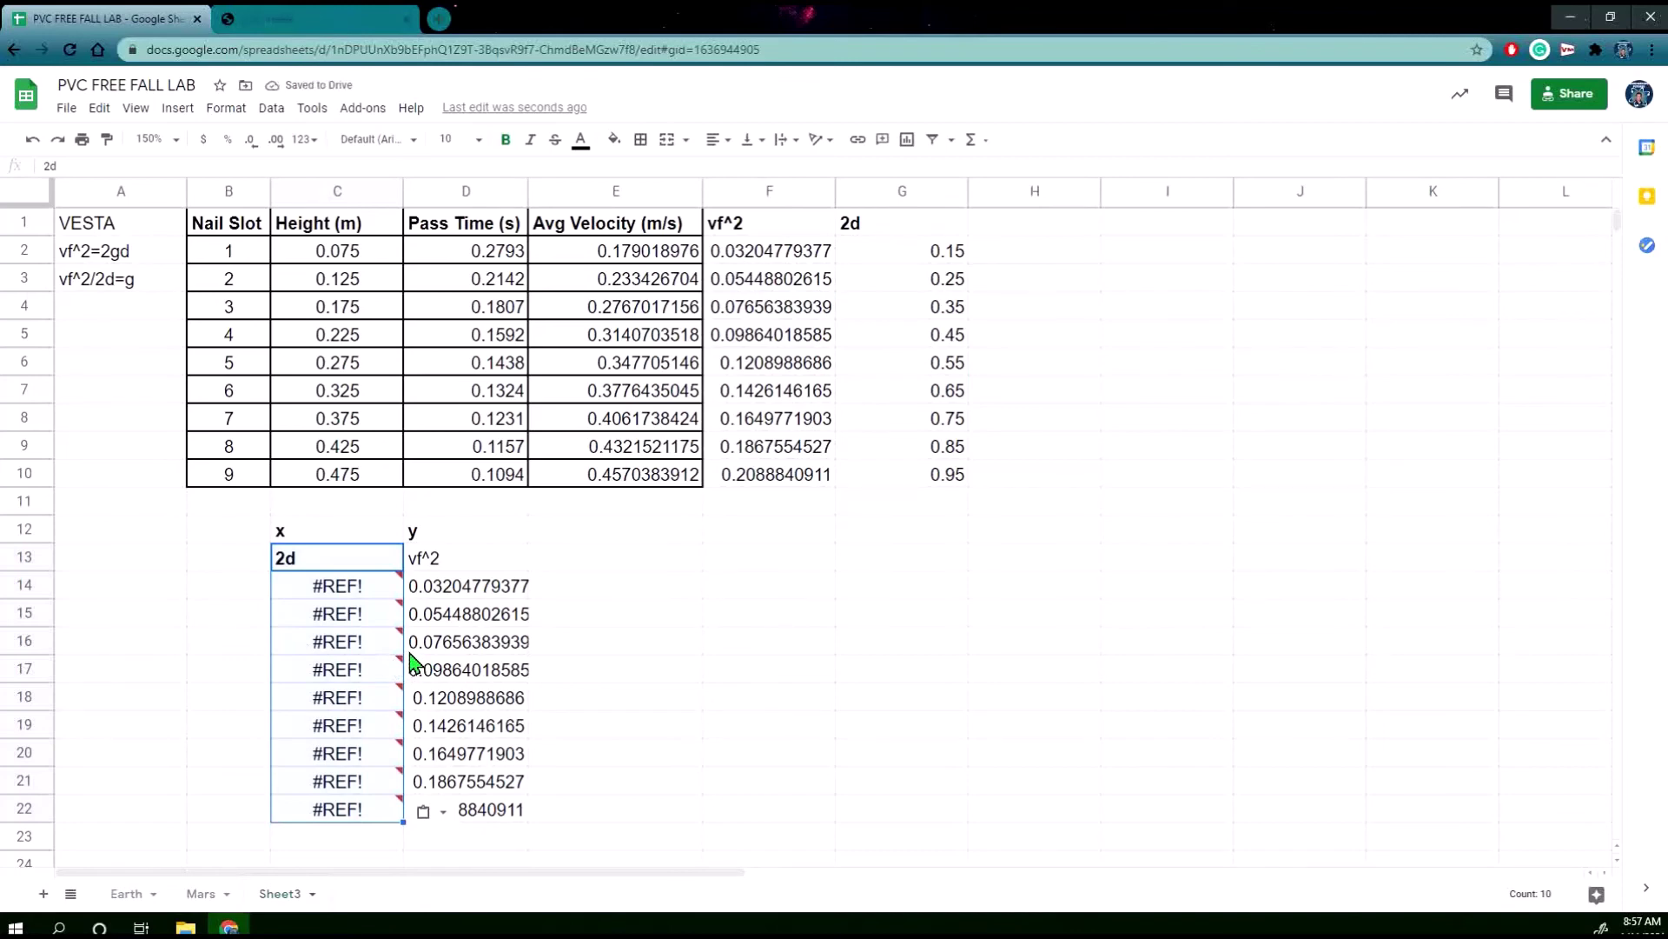
# Undo the formula paste and paste the 2d column as values only under the x label, starting at C13.
pyautogui.hotkey('ctrl', 'z')
pyautogui.rightClick(295, 563)
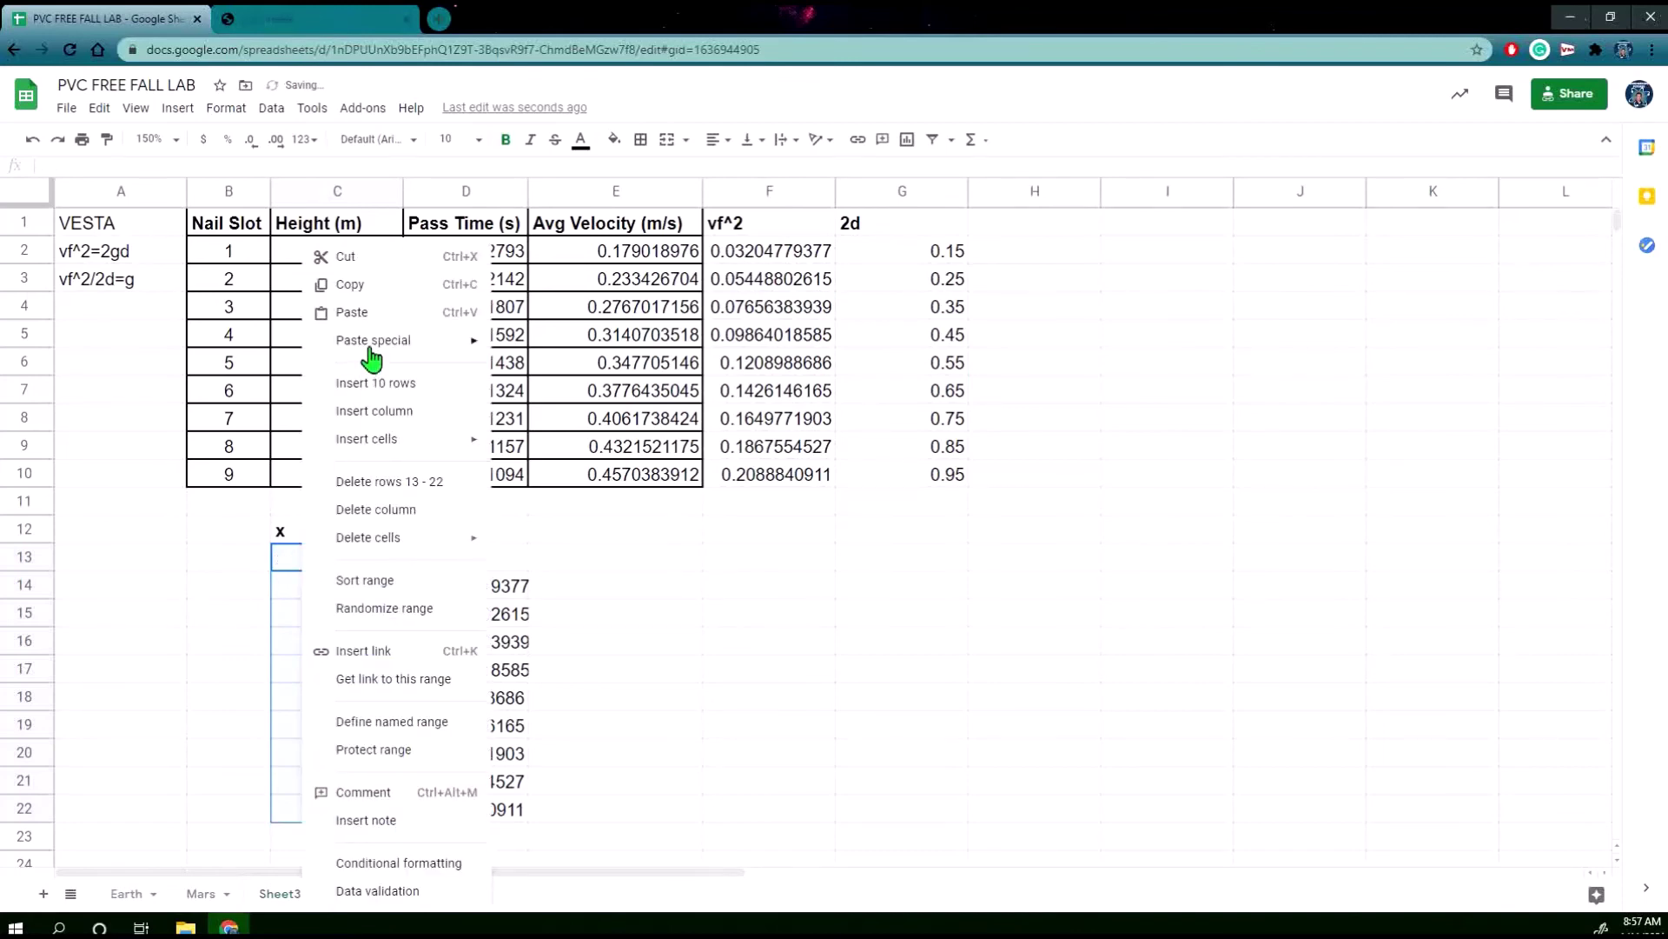
pyautogui.moveTo(372, 352)
pyautogui.click(591, 341)
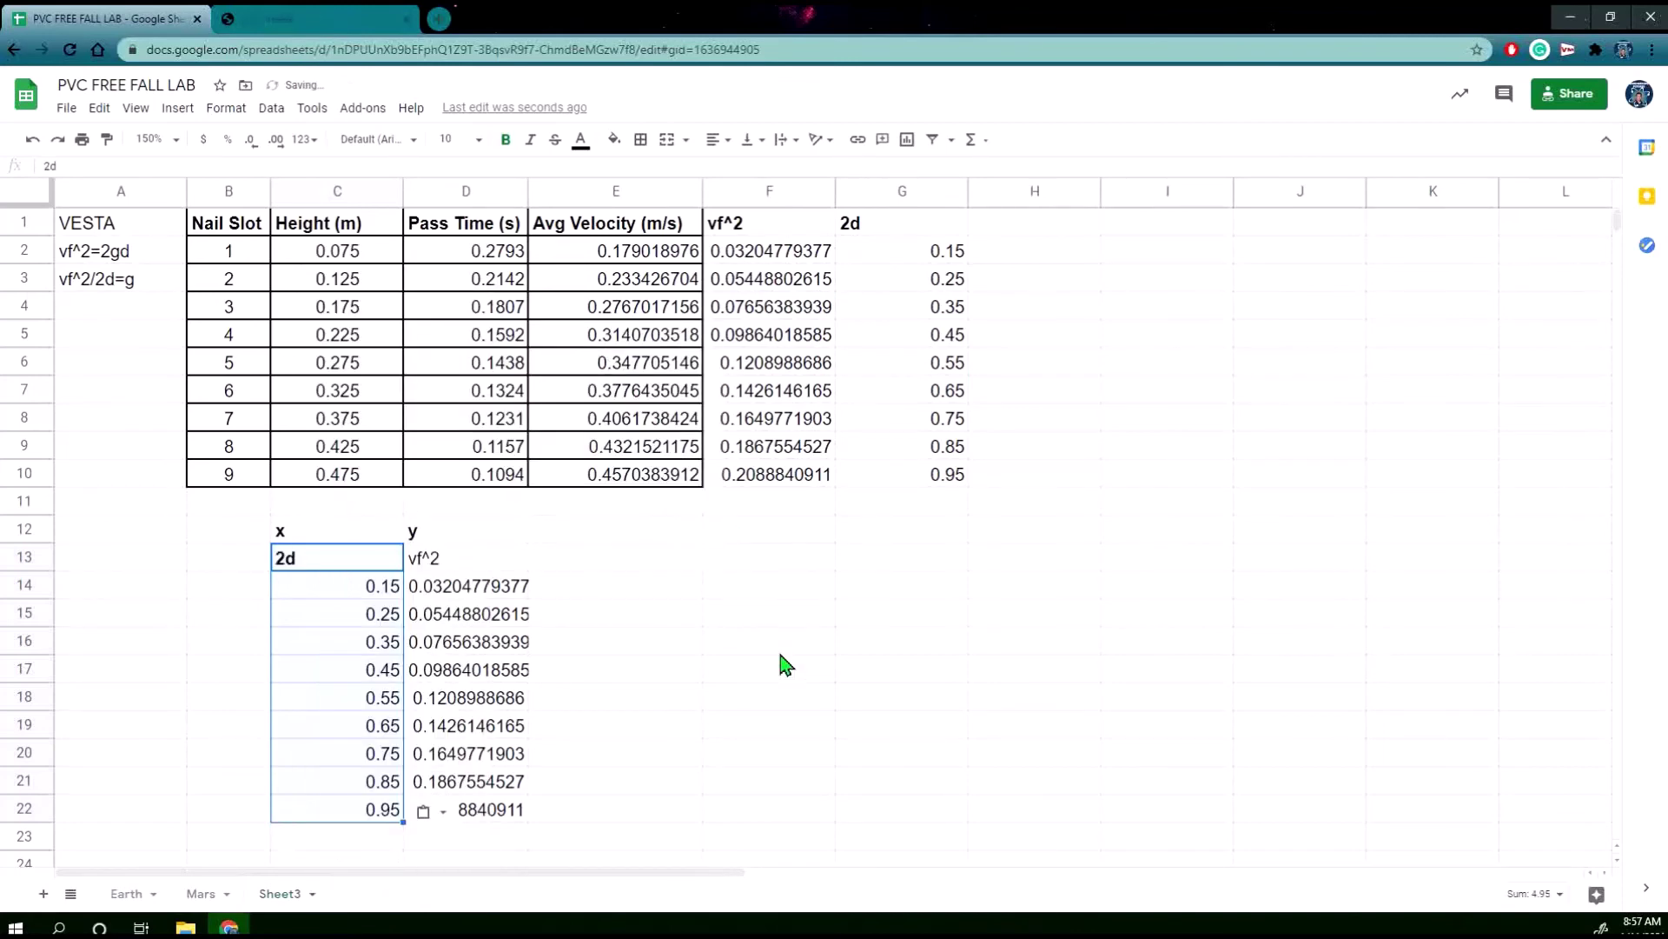
pyautogui.click(780, 652)
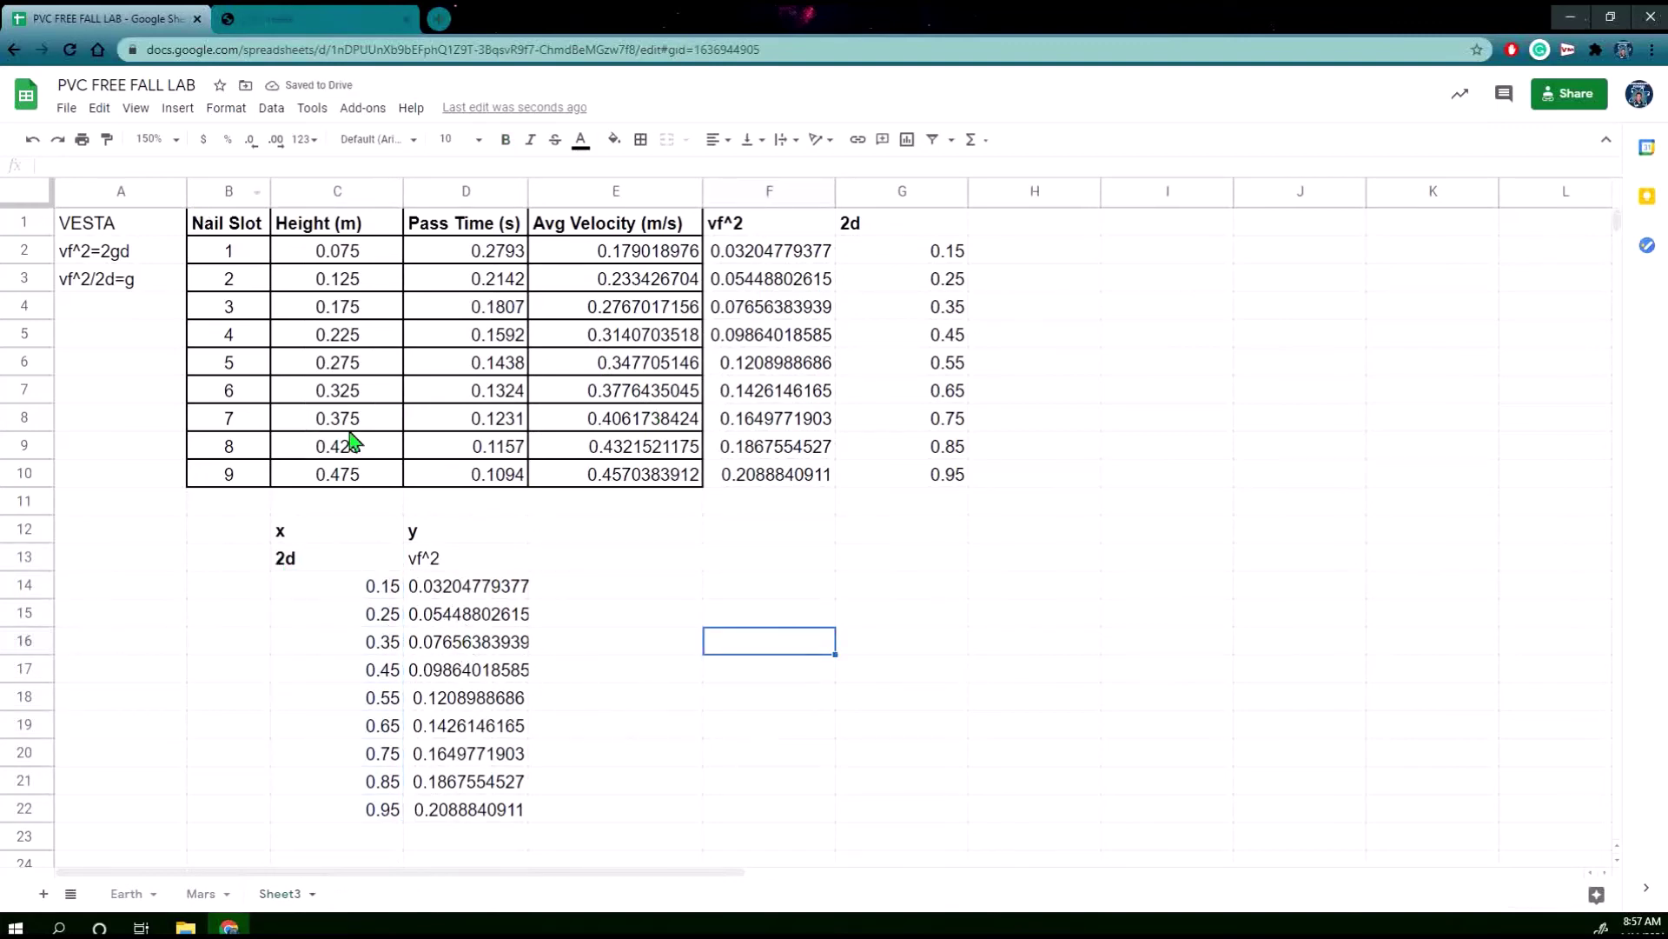
# Insert a scatter chart of vf^2 against 2d from the range C13:D22.
pyautogui.moveTo(329, 565); pyautogui.dragTo(483, 817)
pyautogui.click(178, 108)
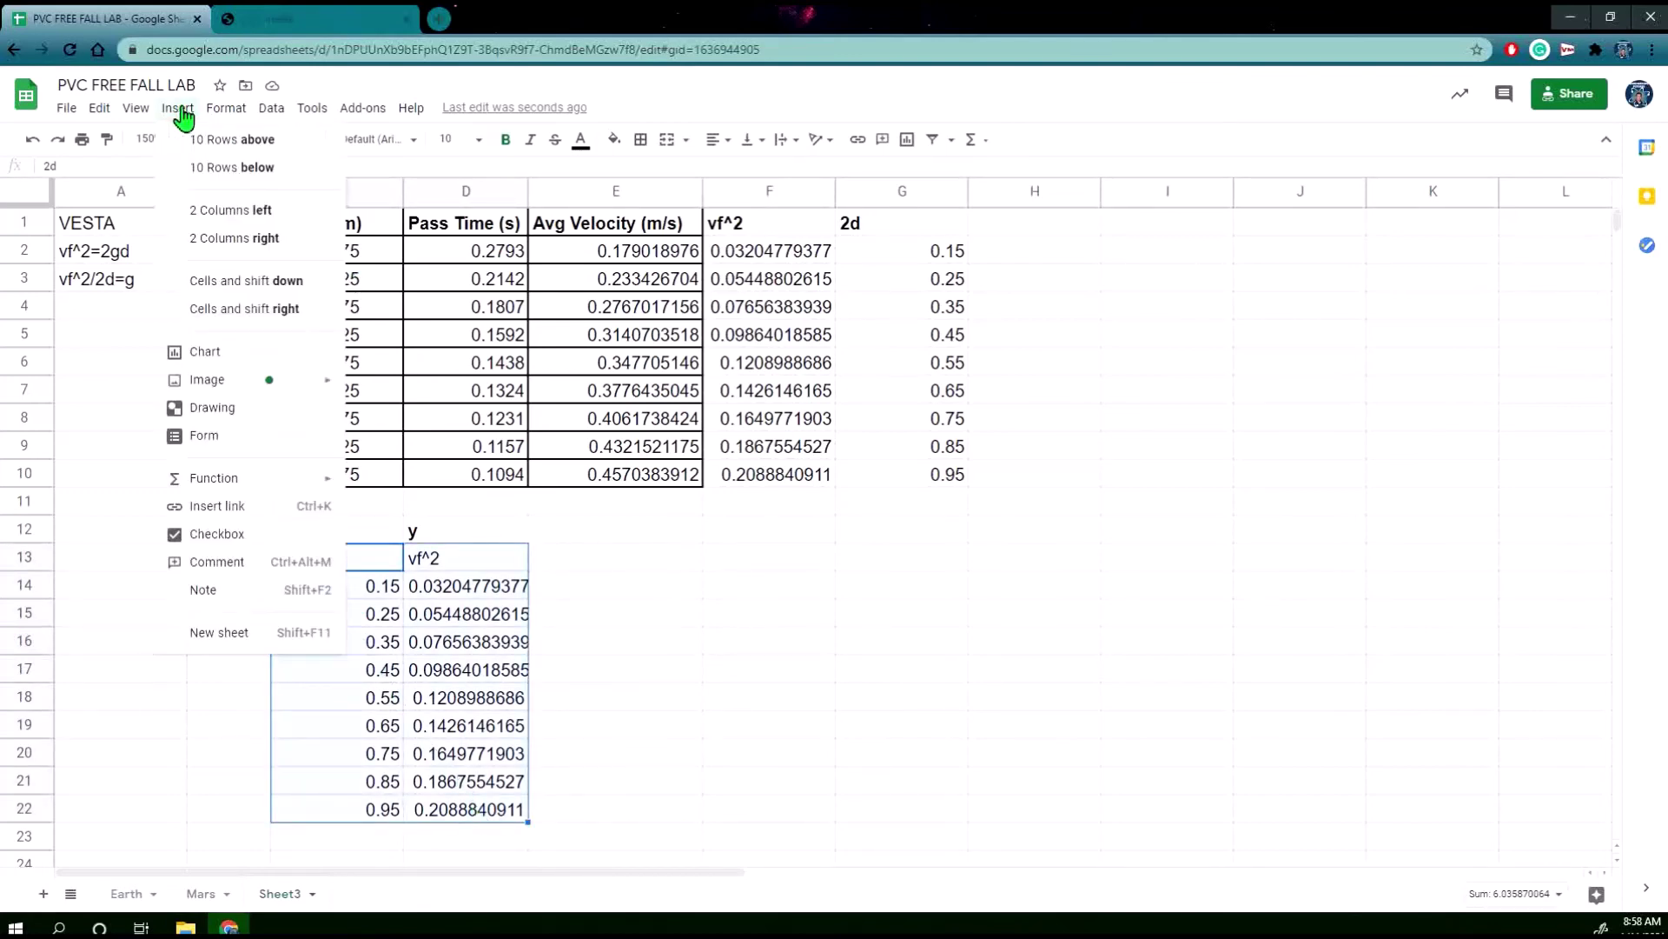
pyautogui.click(219, 353)
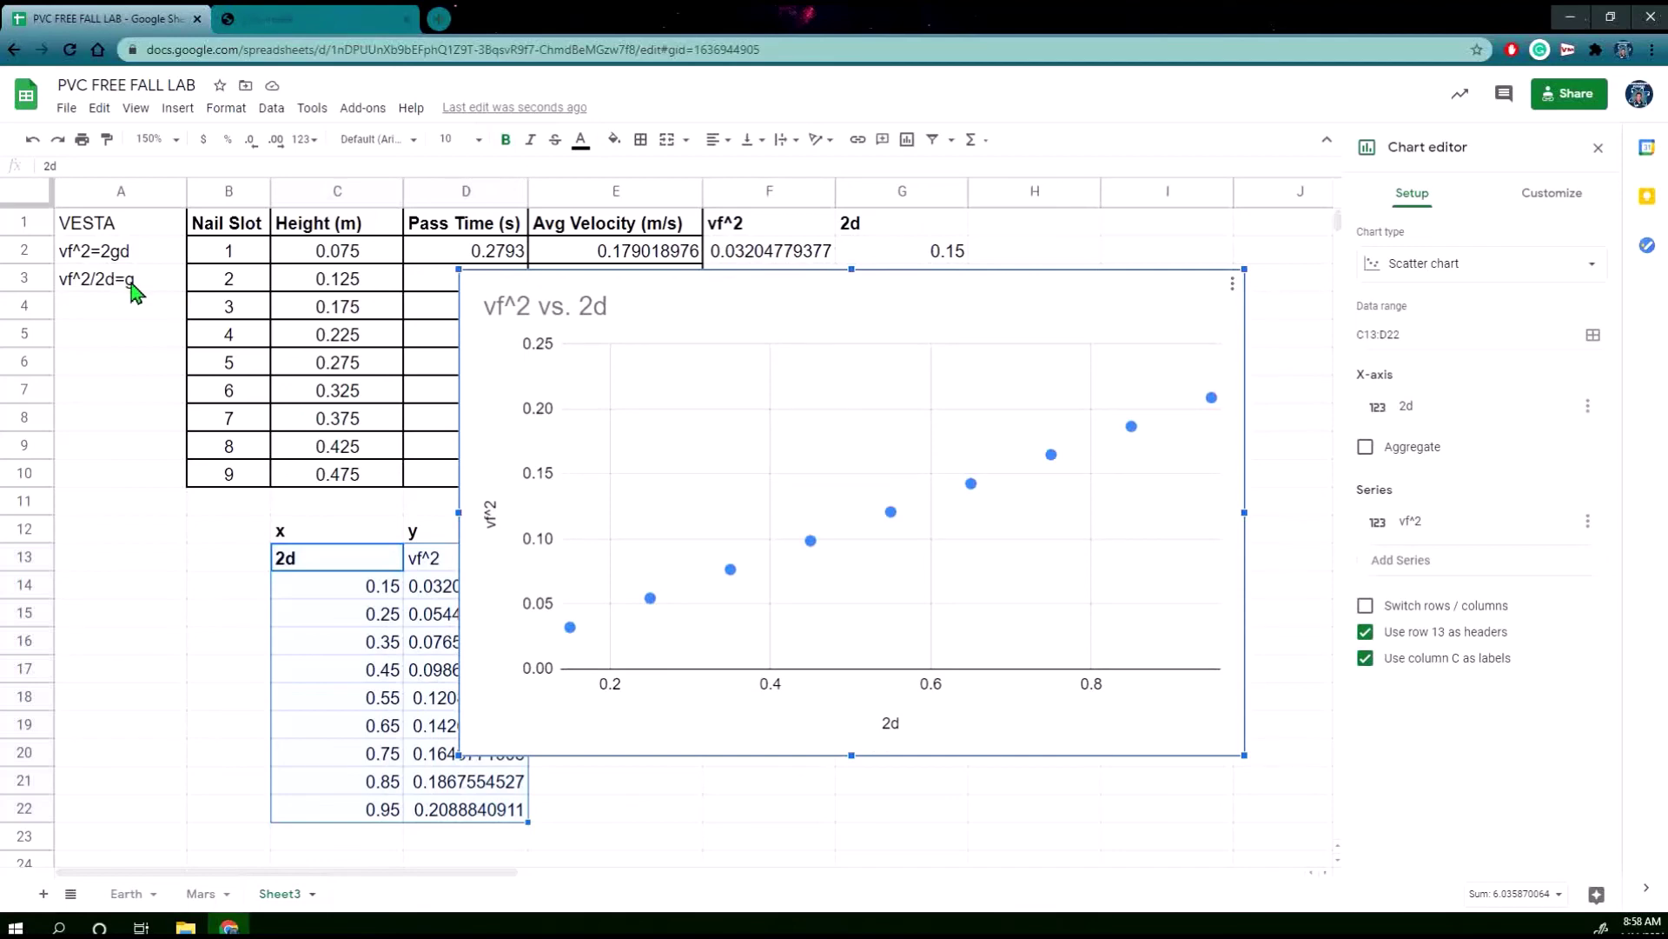
# Add a linear trendline to the chart's vf^2 series and set its line color to red.
pyautogui.click(811, 542)
pyautogui.click(811, 542)
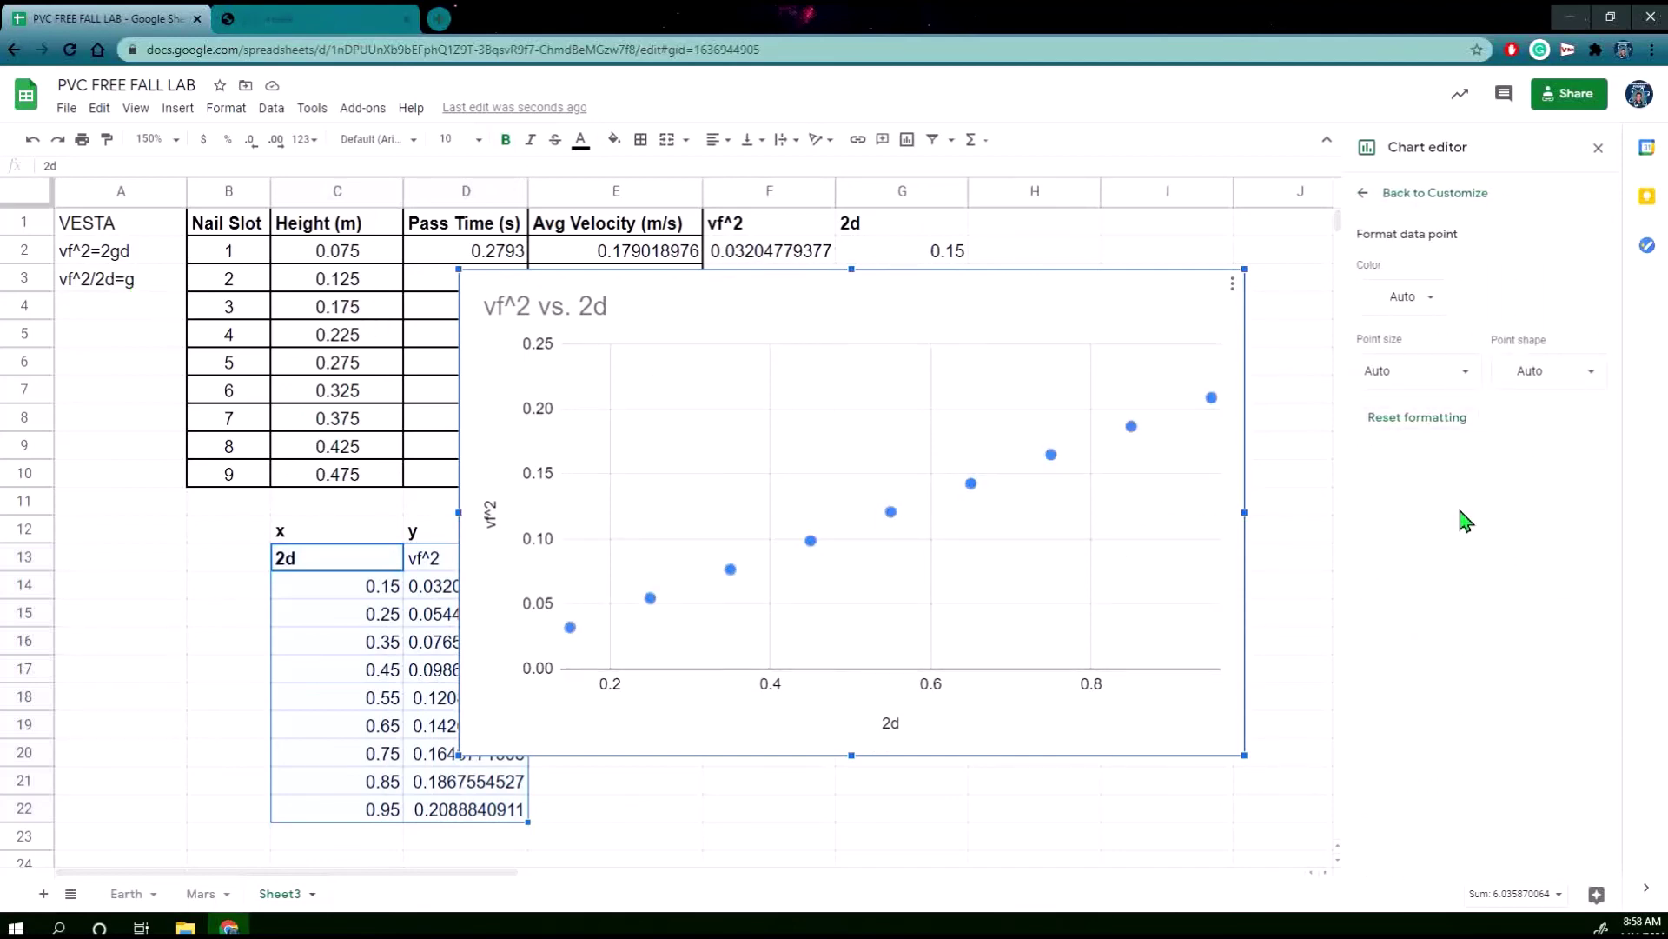
pyautogui.click(1362, 193)
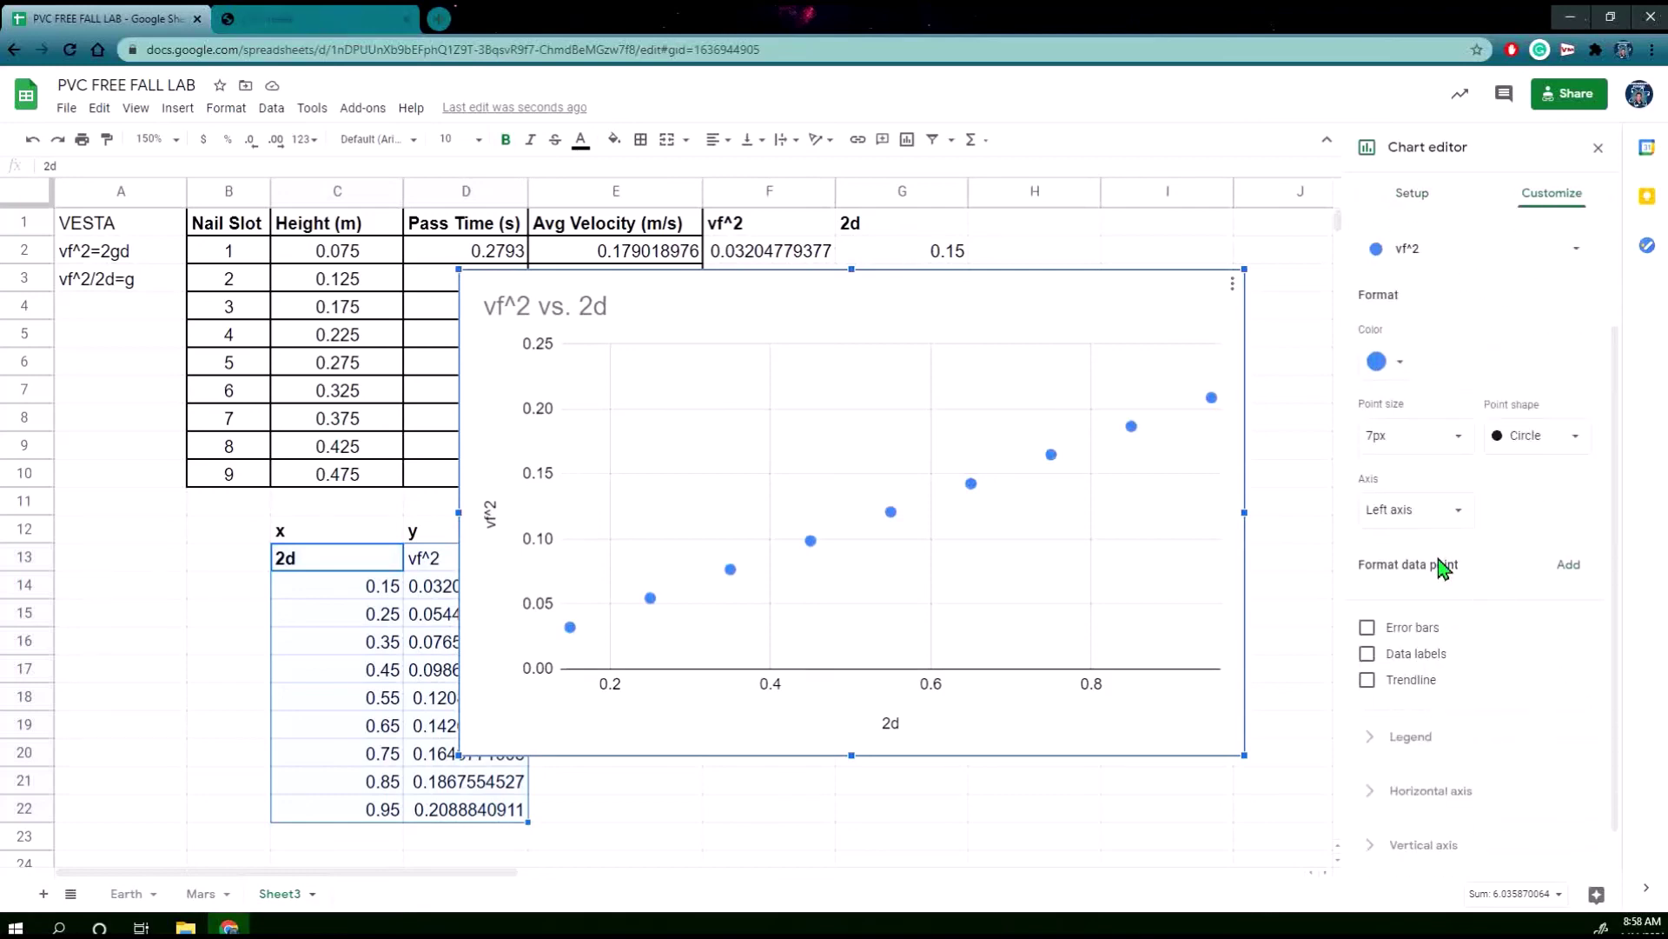
pyautogui.scroll(-1, 1412, 552)
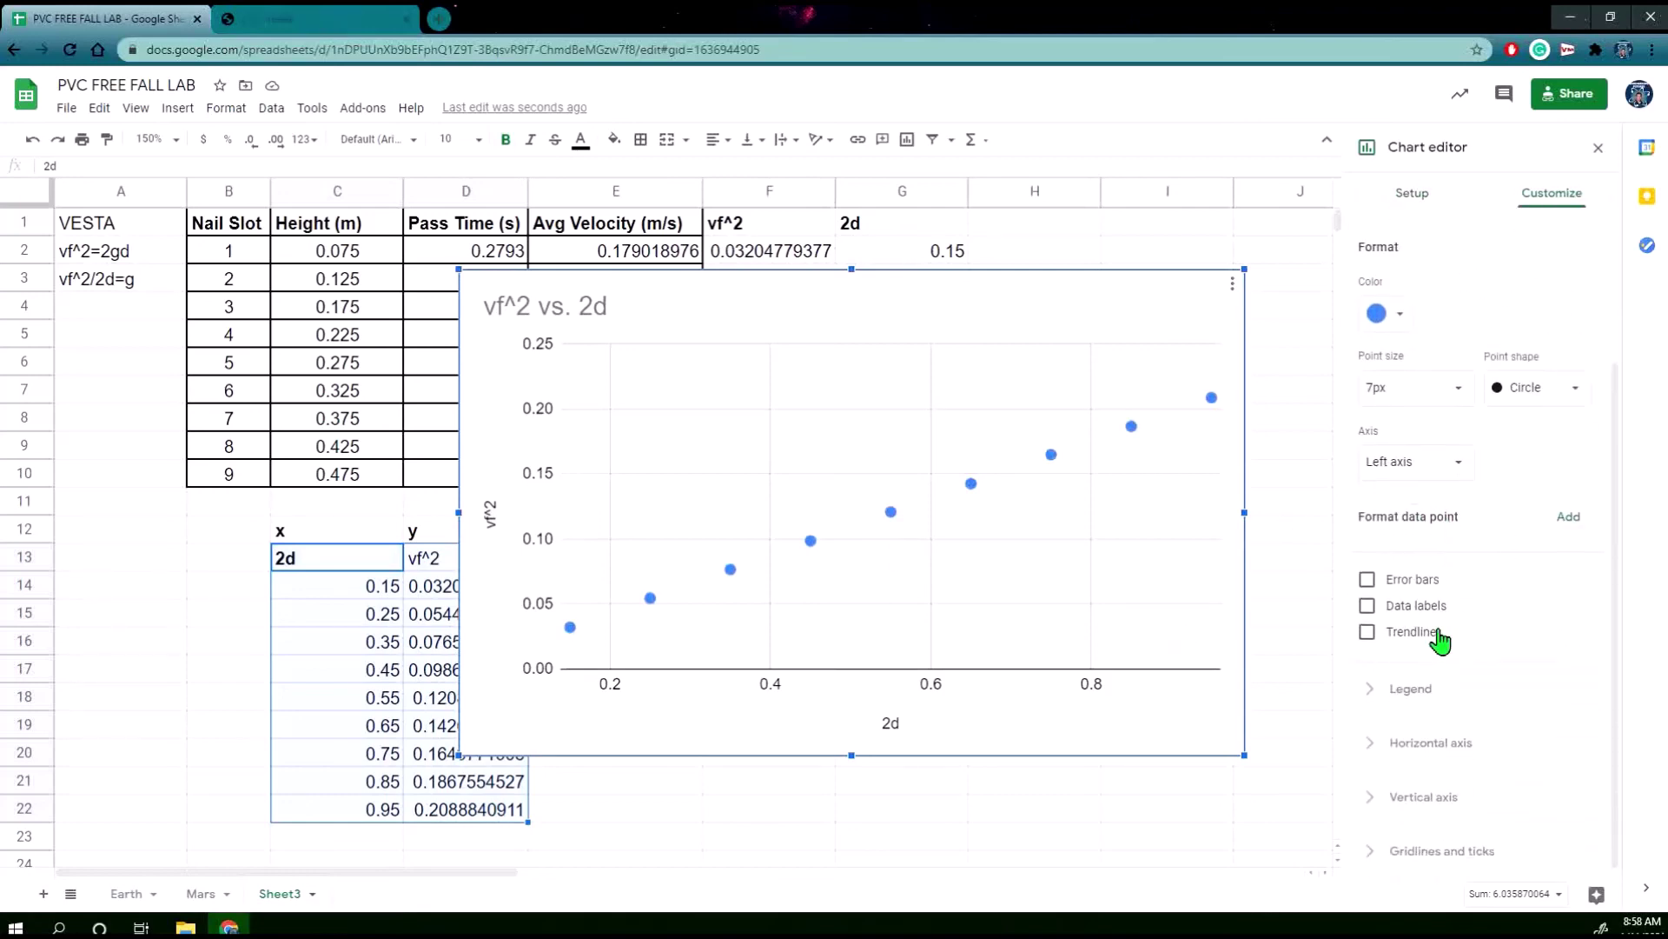
pyautogui.click(1367, 629)
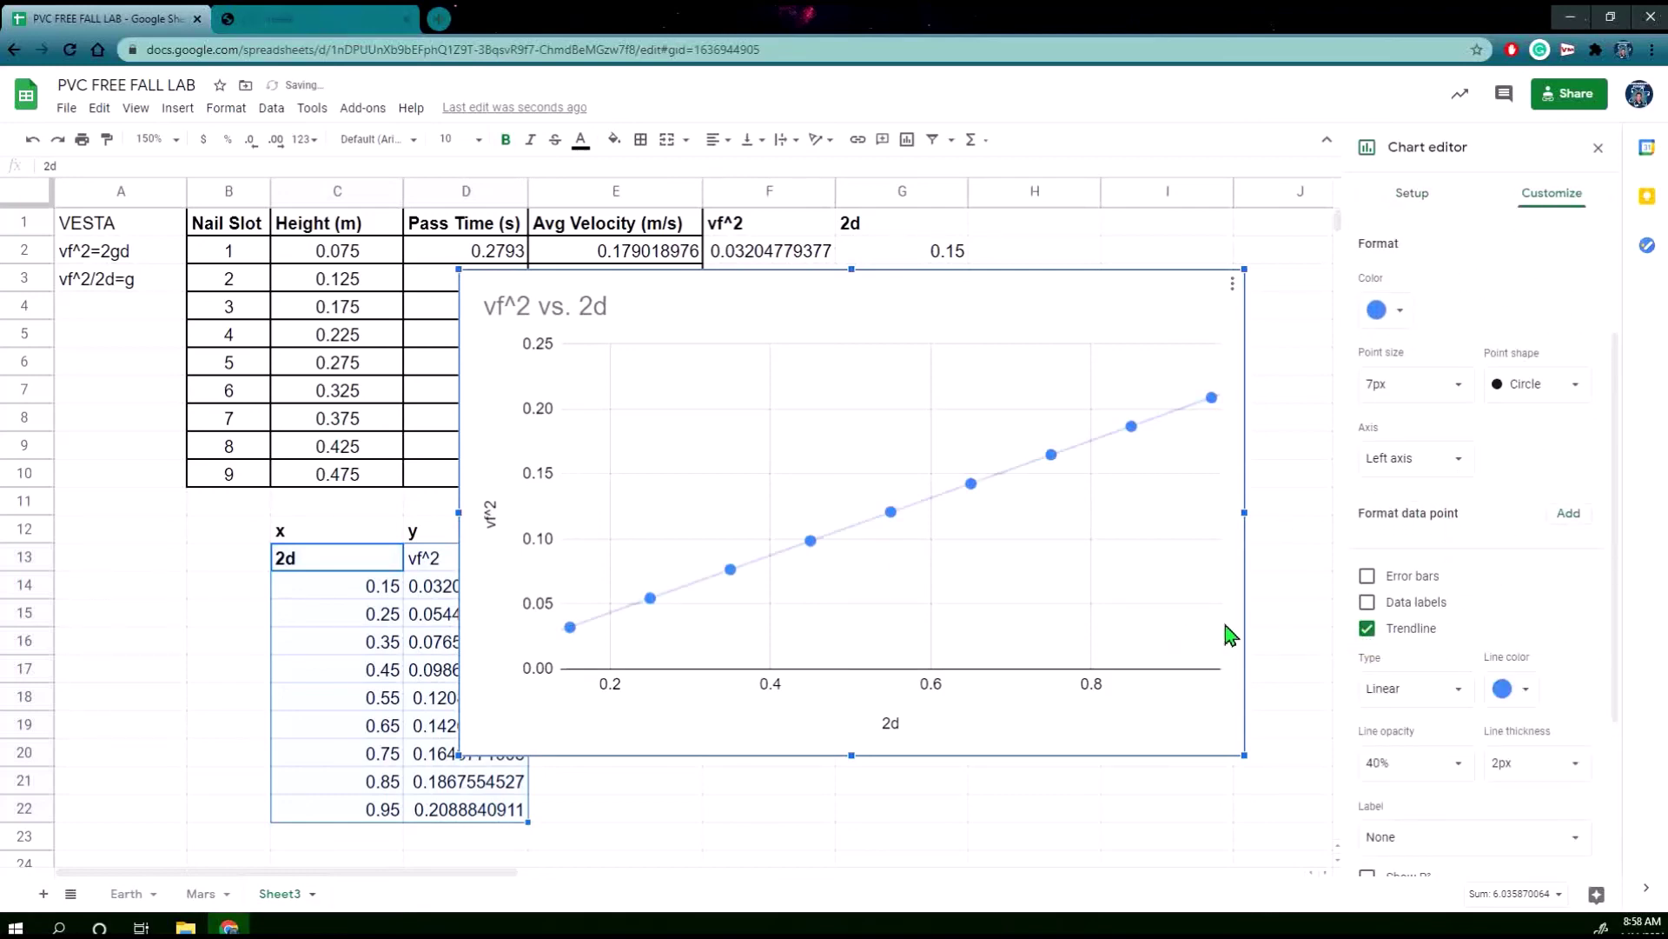
pyautogui.click(1512, 691)
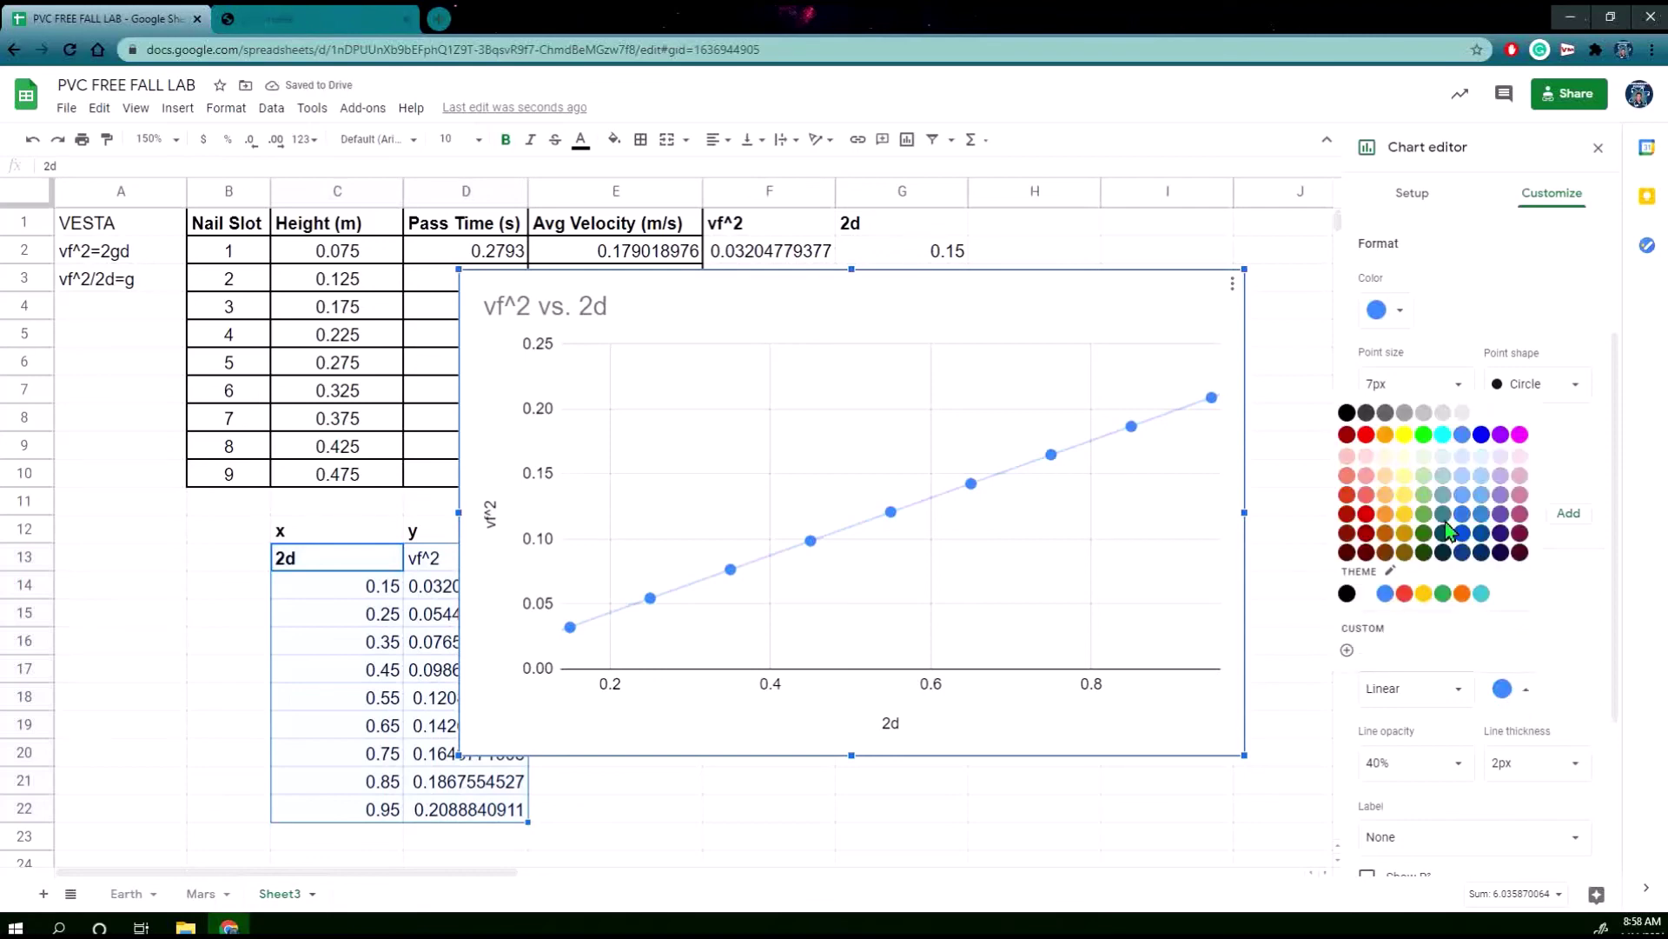
pyautogui.click(1367, 435)
# Label the trendline with its equation, turning the R² display on and off again.
pyautogui.scroll(-2, 1504, 608)
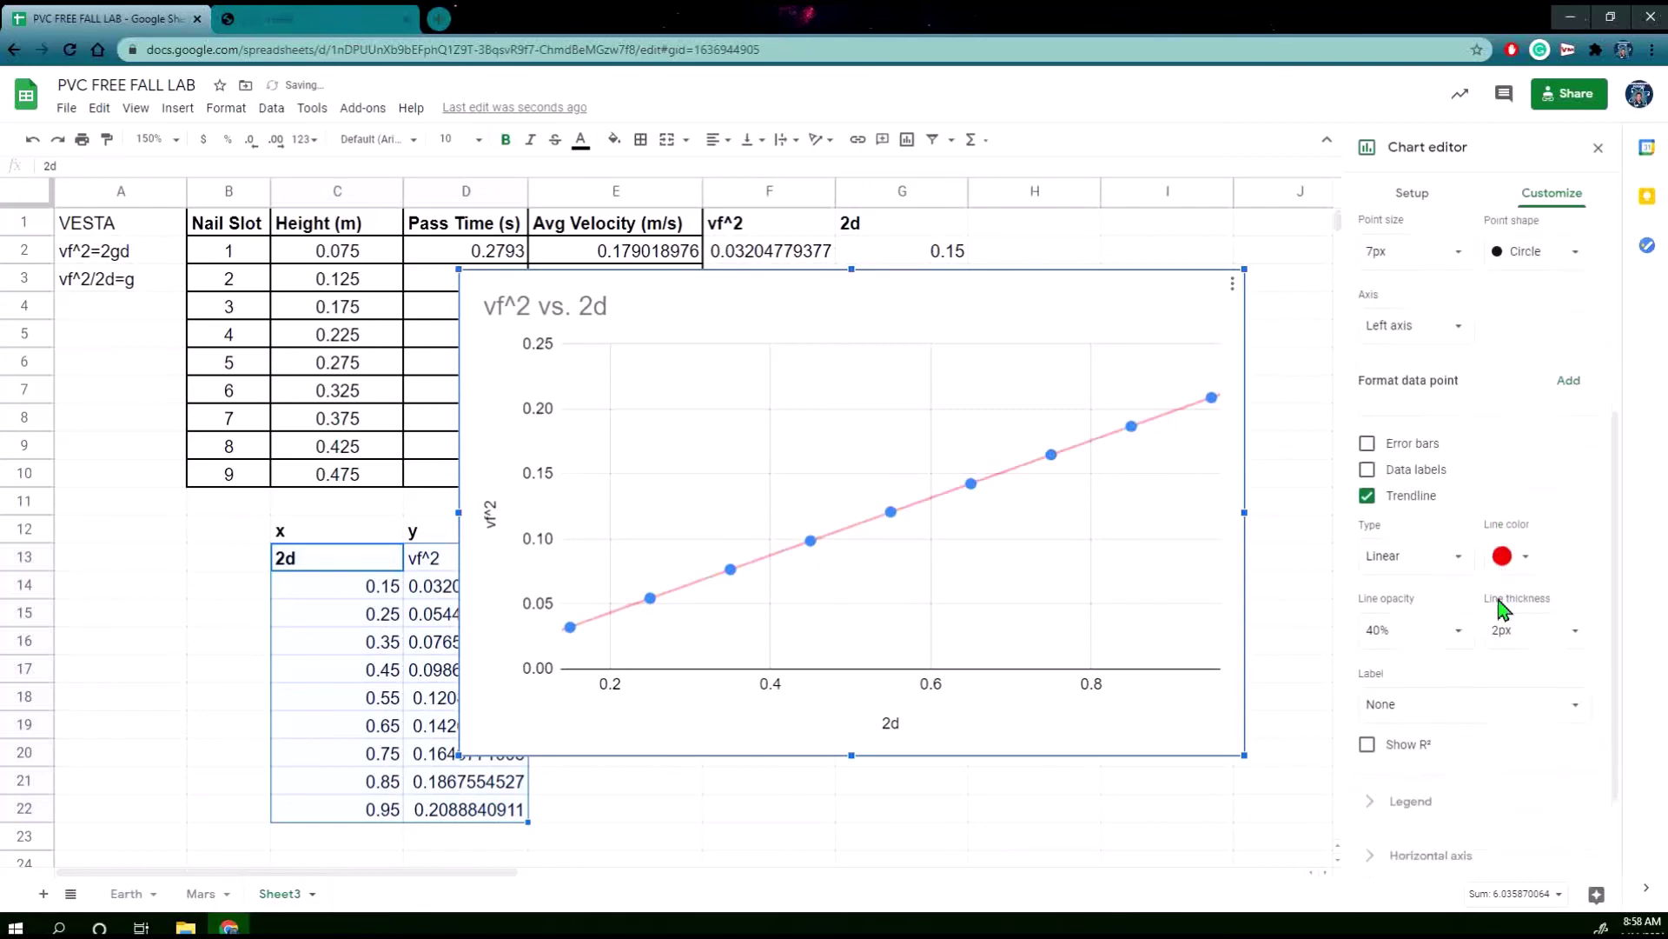
pyautogui.scroll(-3, 1504, 609)
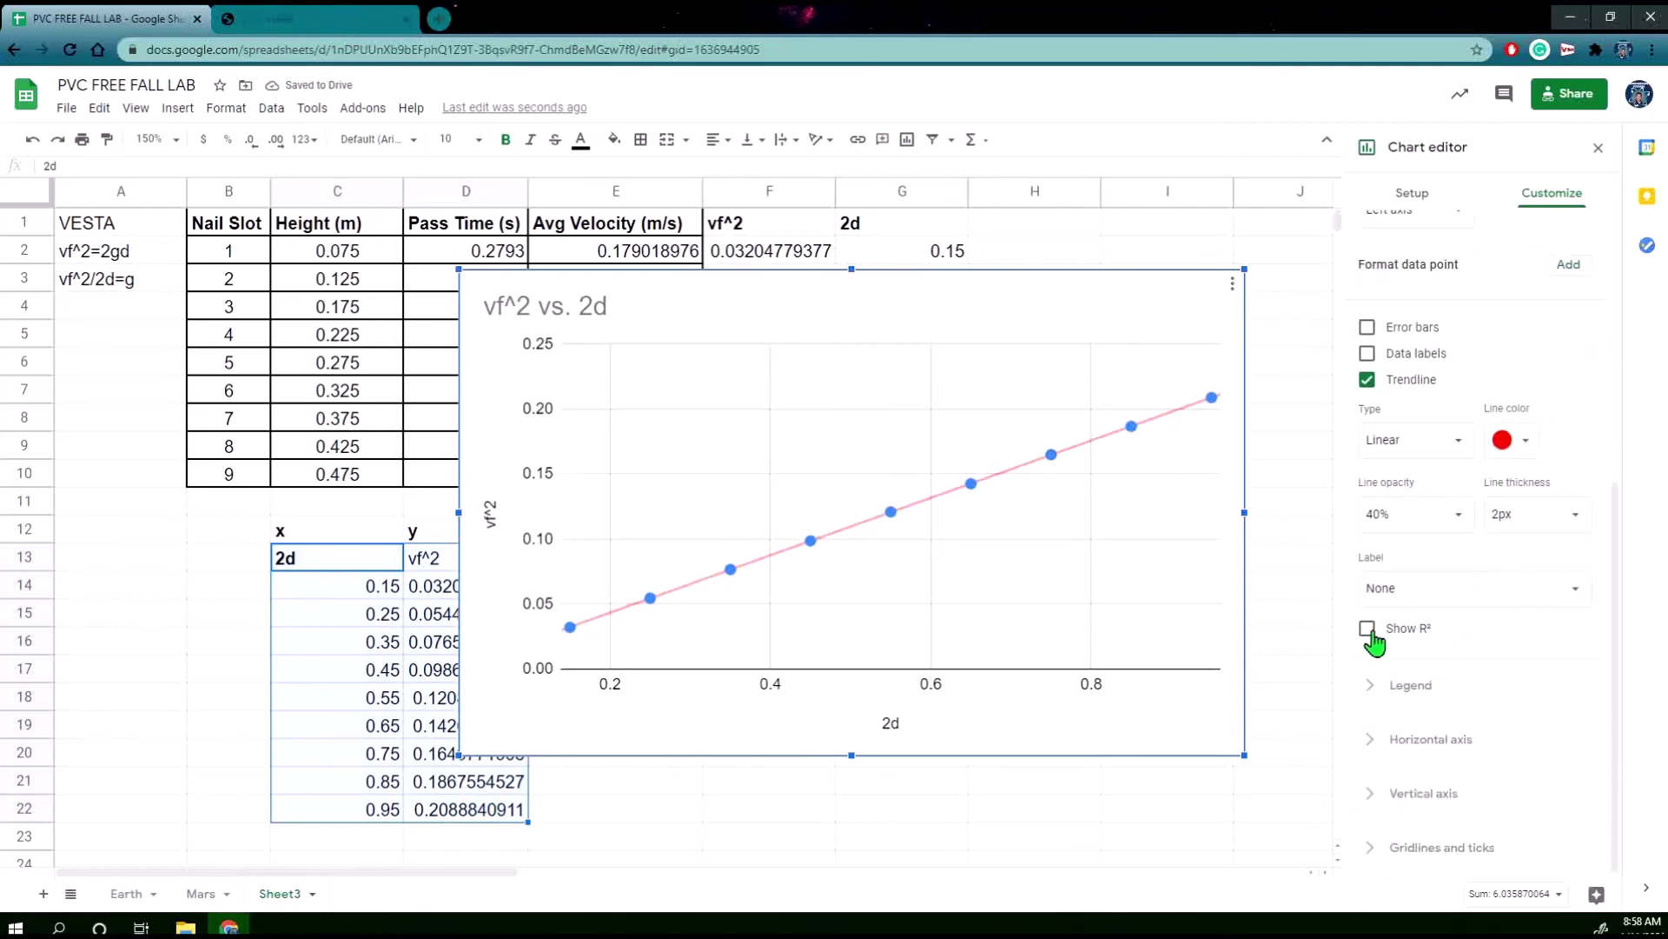
pyautogui.click(1368, 629)
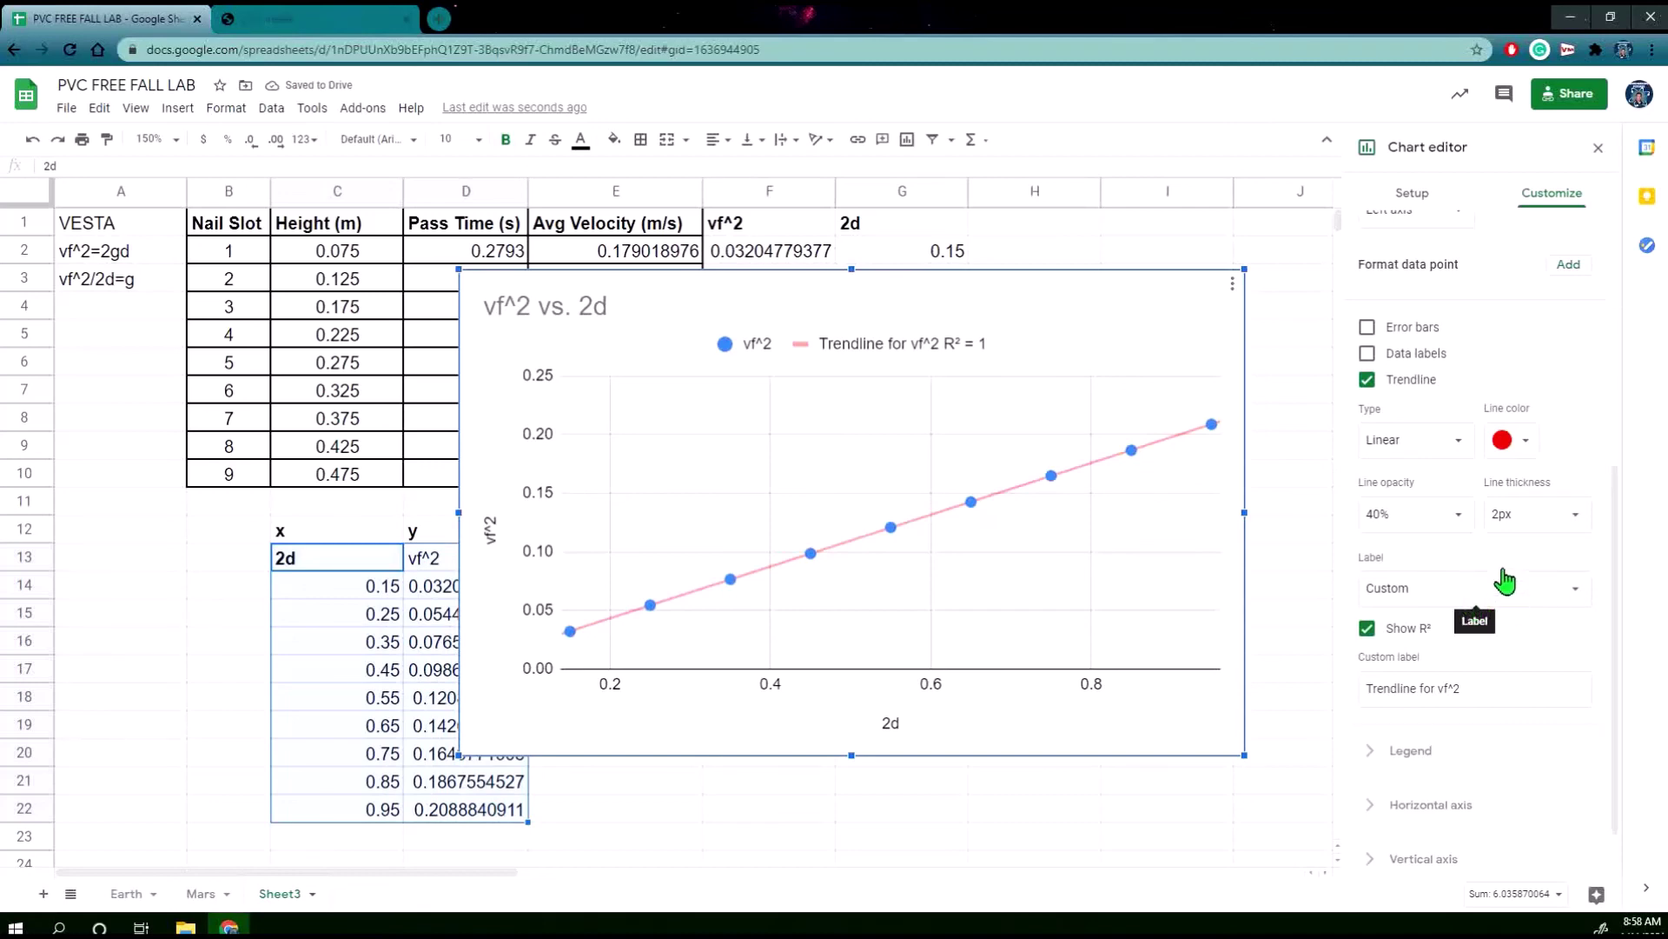
pyautogui.scroll(-1, 1499, 578)
pyautogui.click(1439, 536)
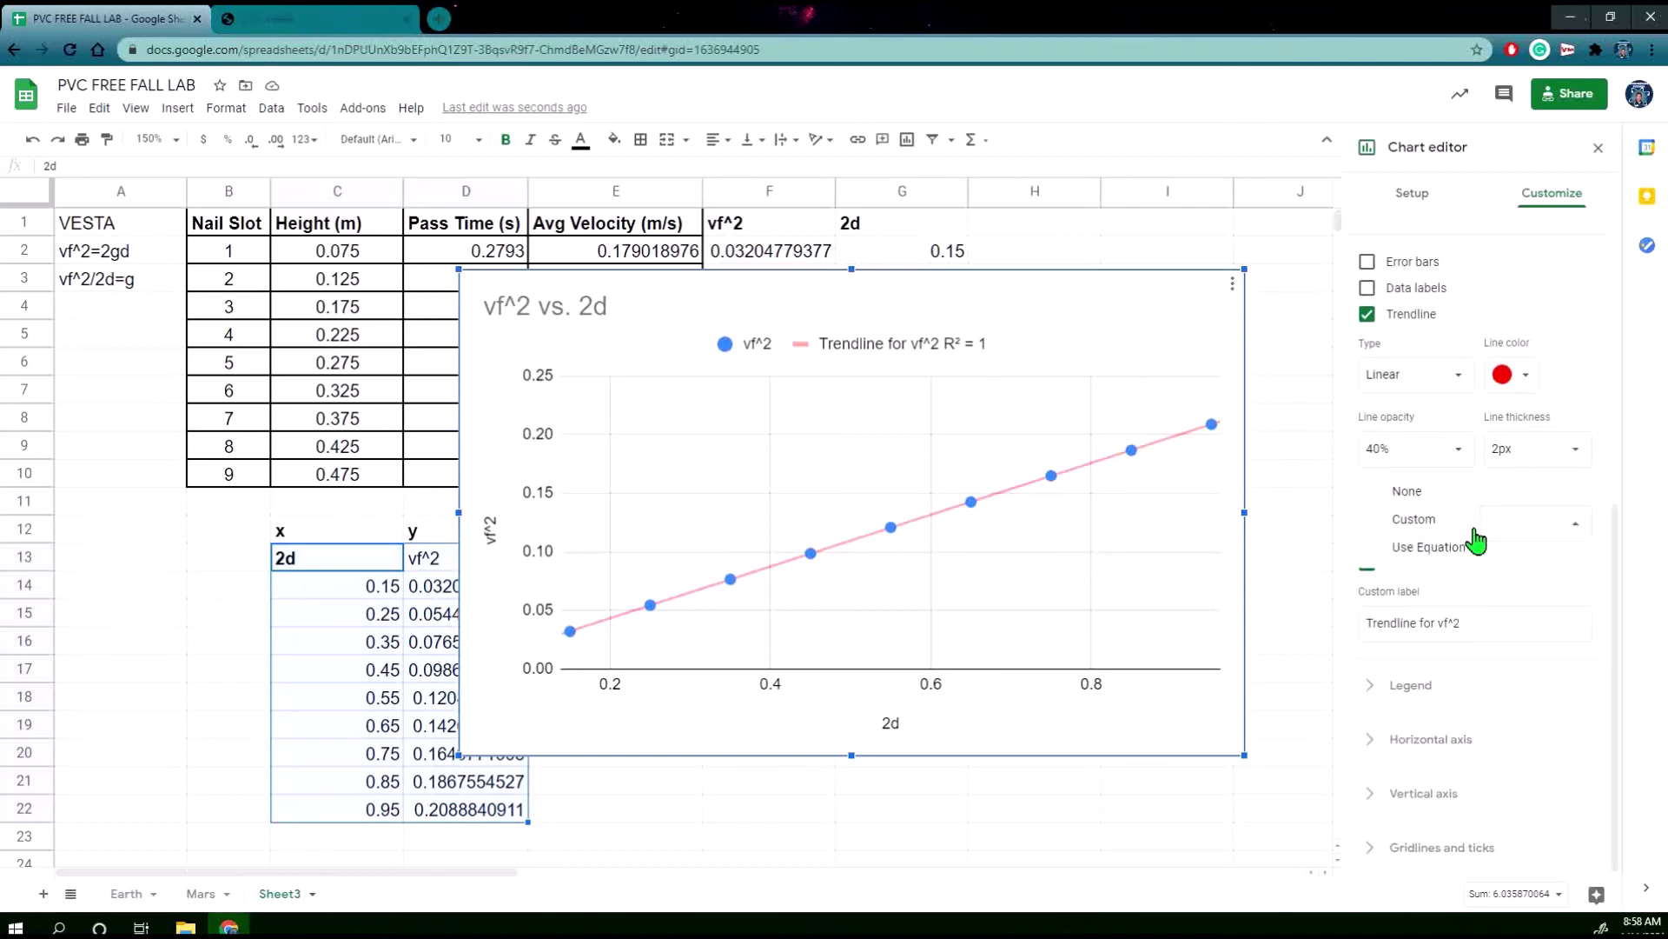
pyautogui.click(1421, 556)
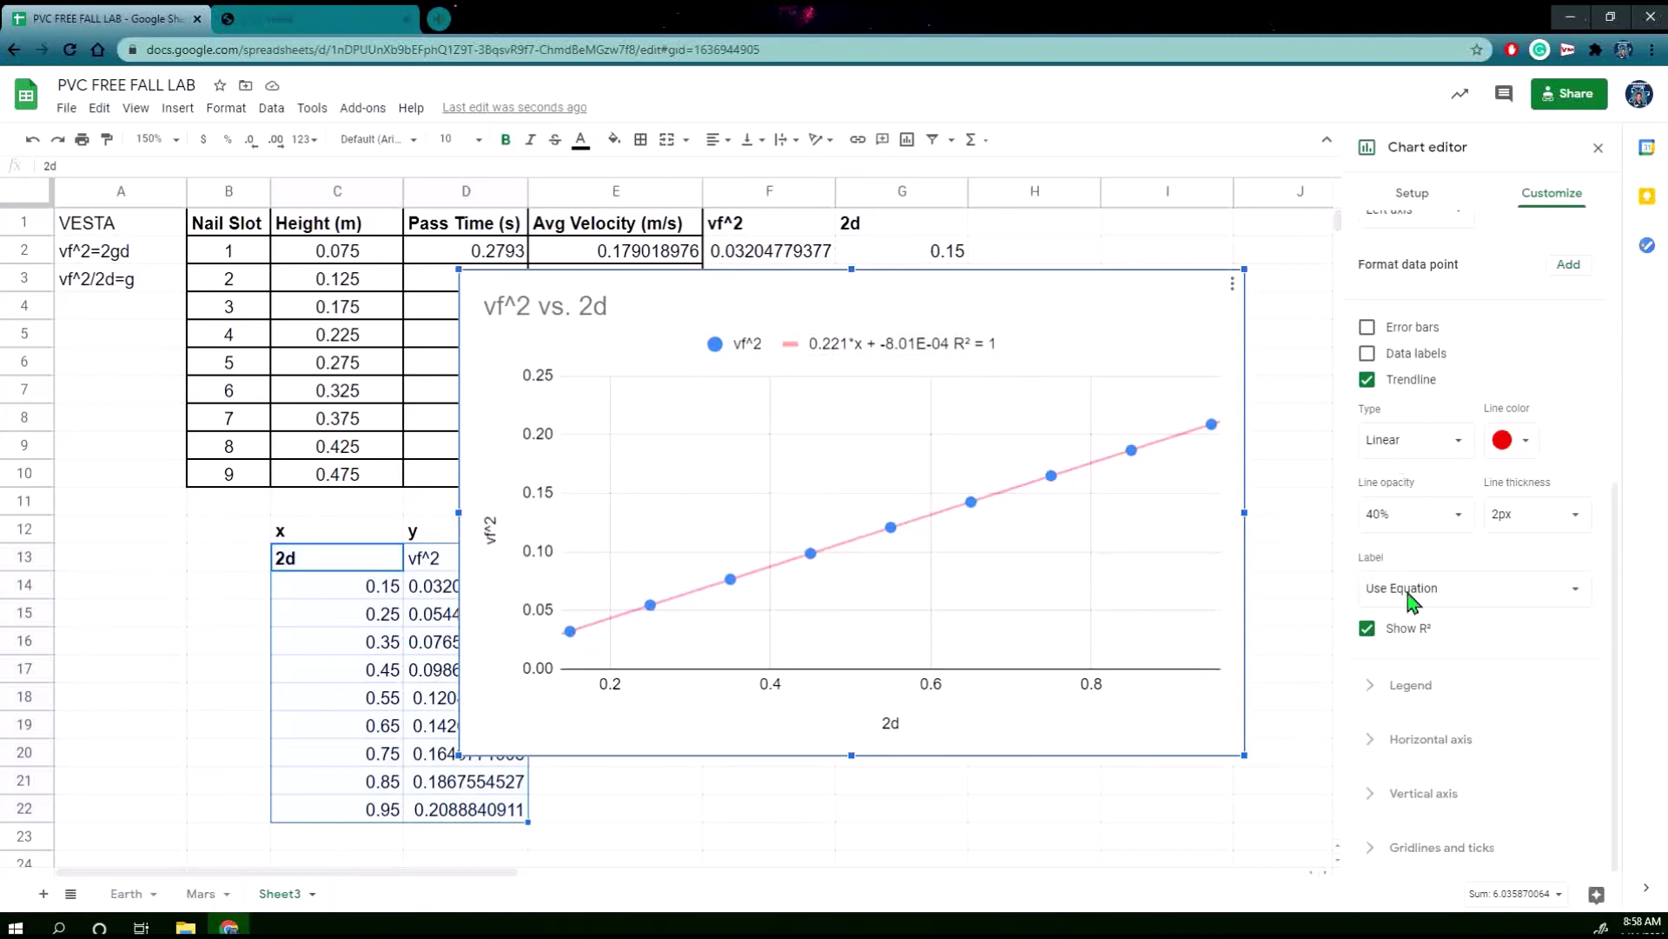
pyautogui.click(1367, 627)
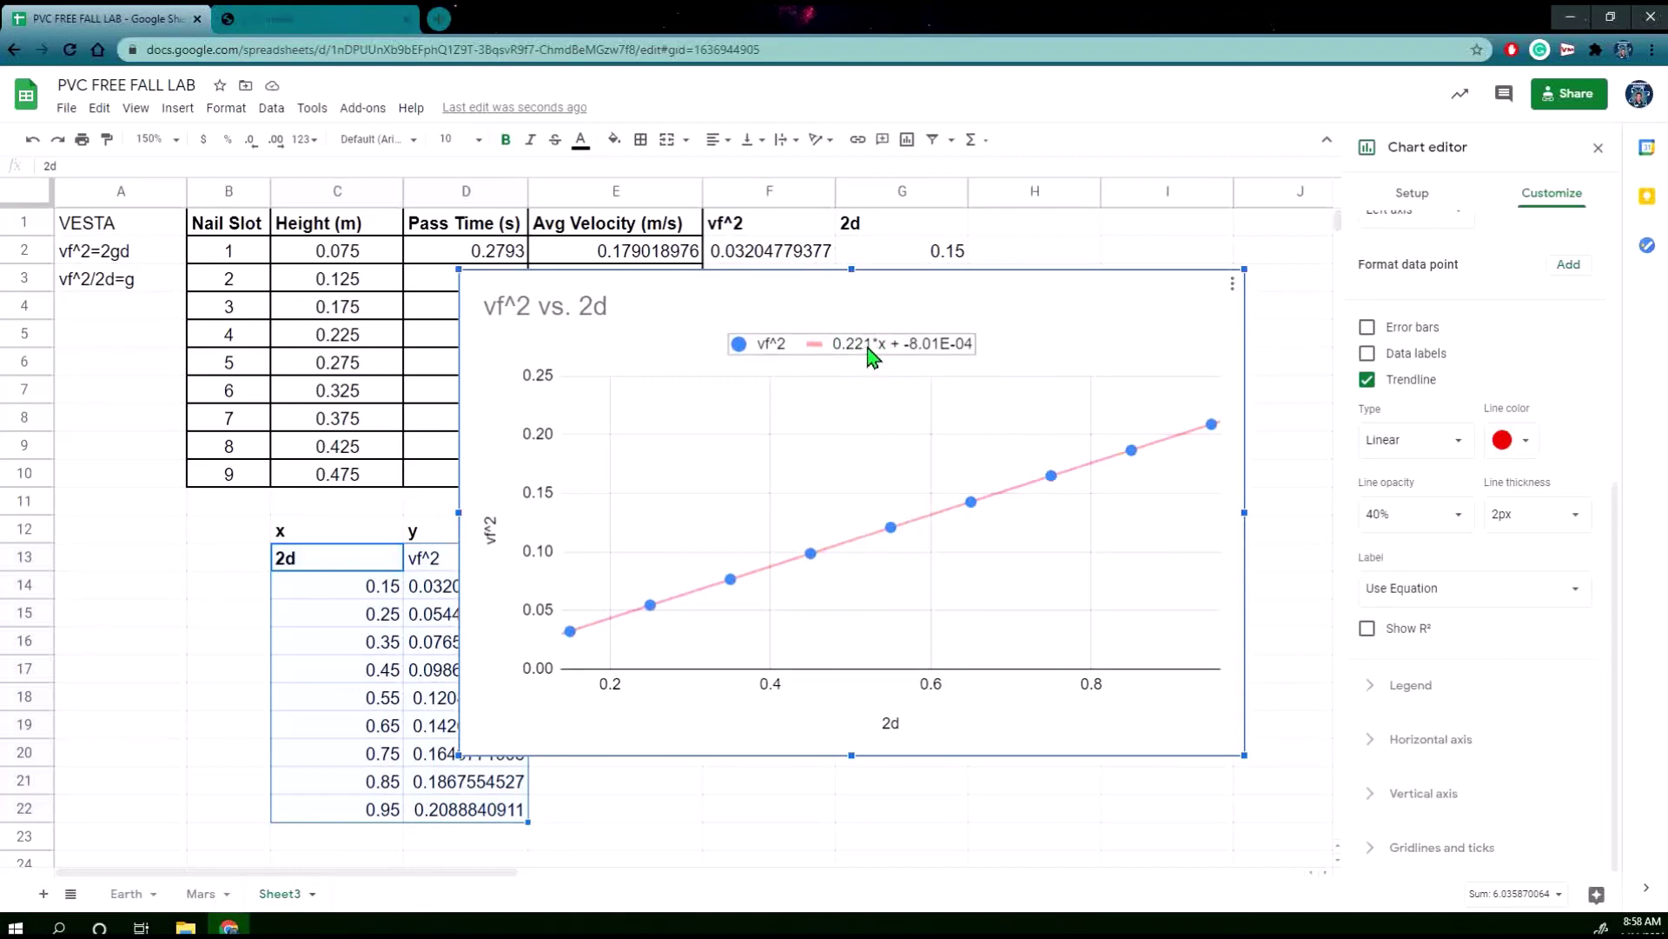
# Record g=0.221 m/s^2 in cell A4, below the vf^2/2d=g formula.
pyautogui.click(96, 318)
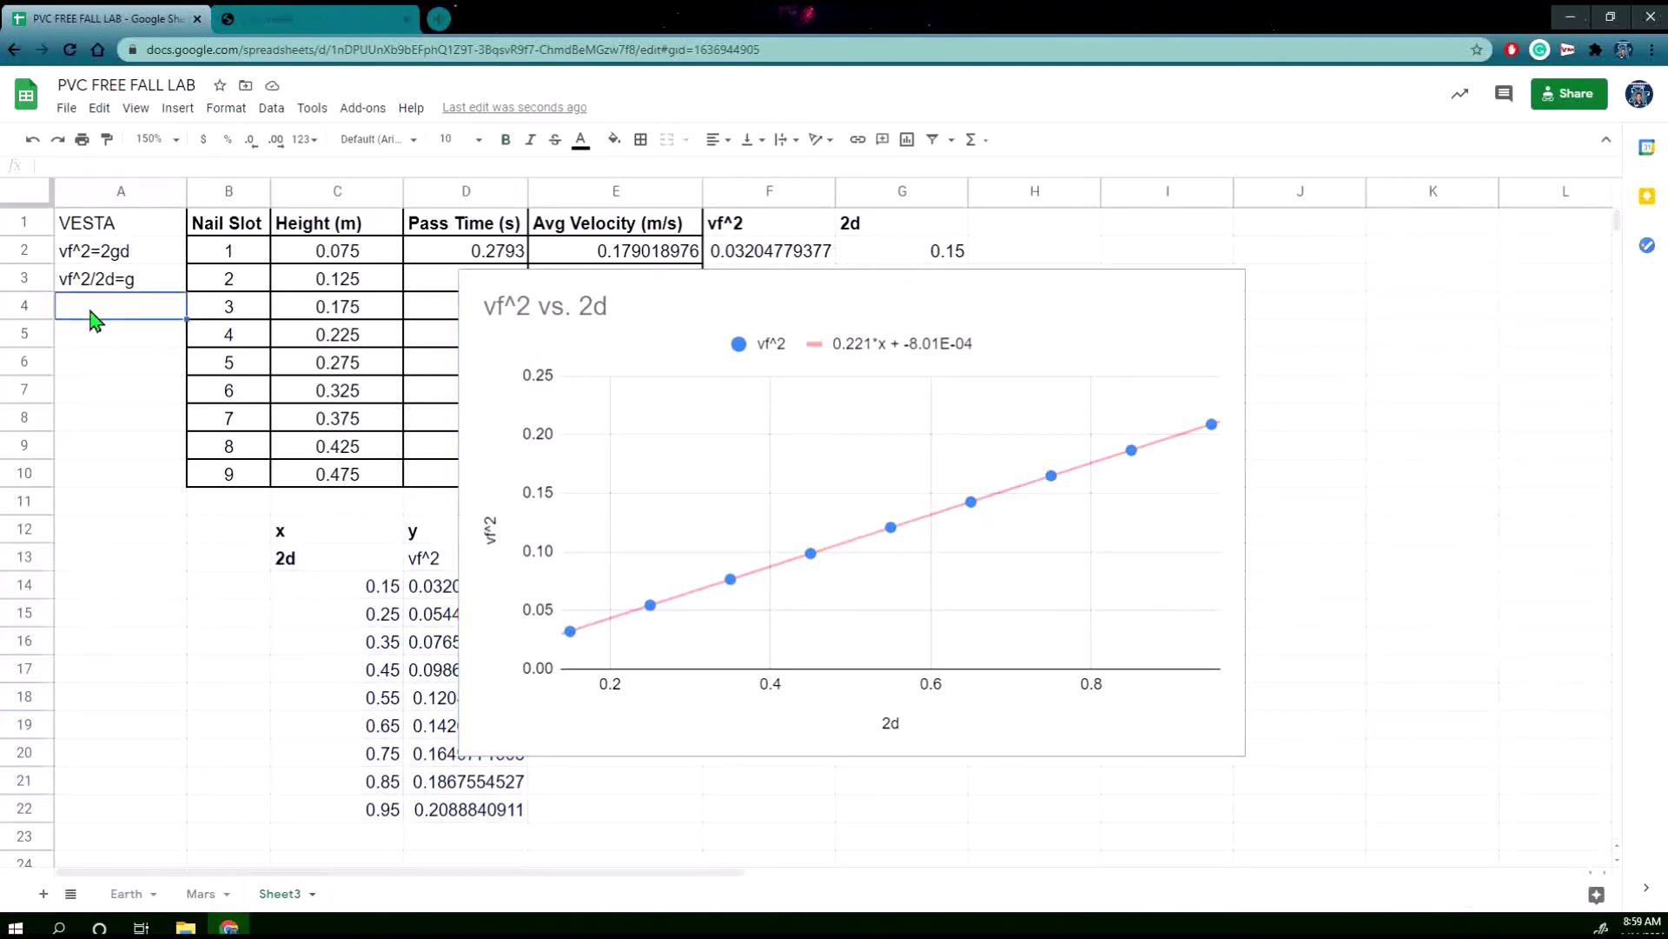
pyautogui.write('g=0.221 m/s')
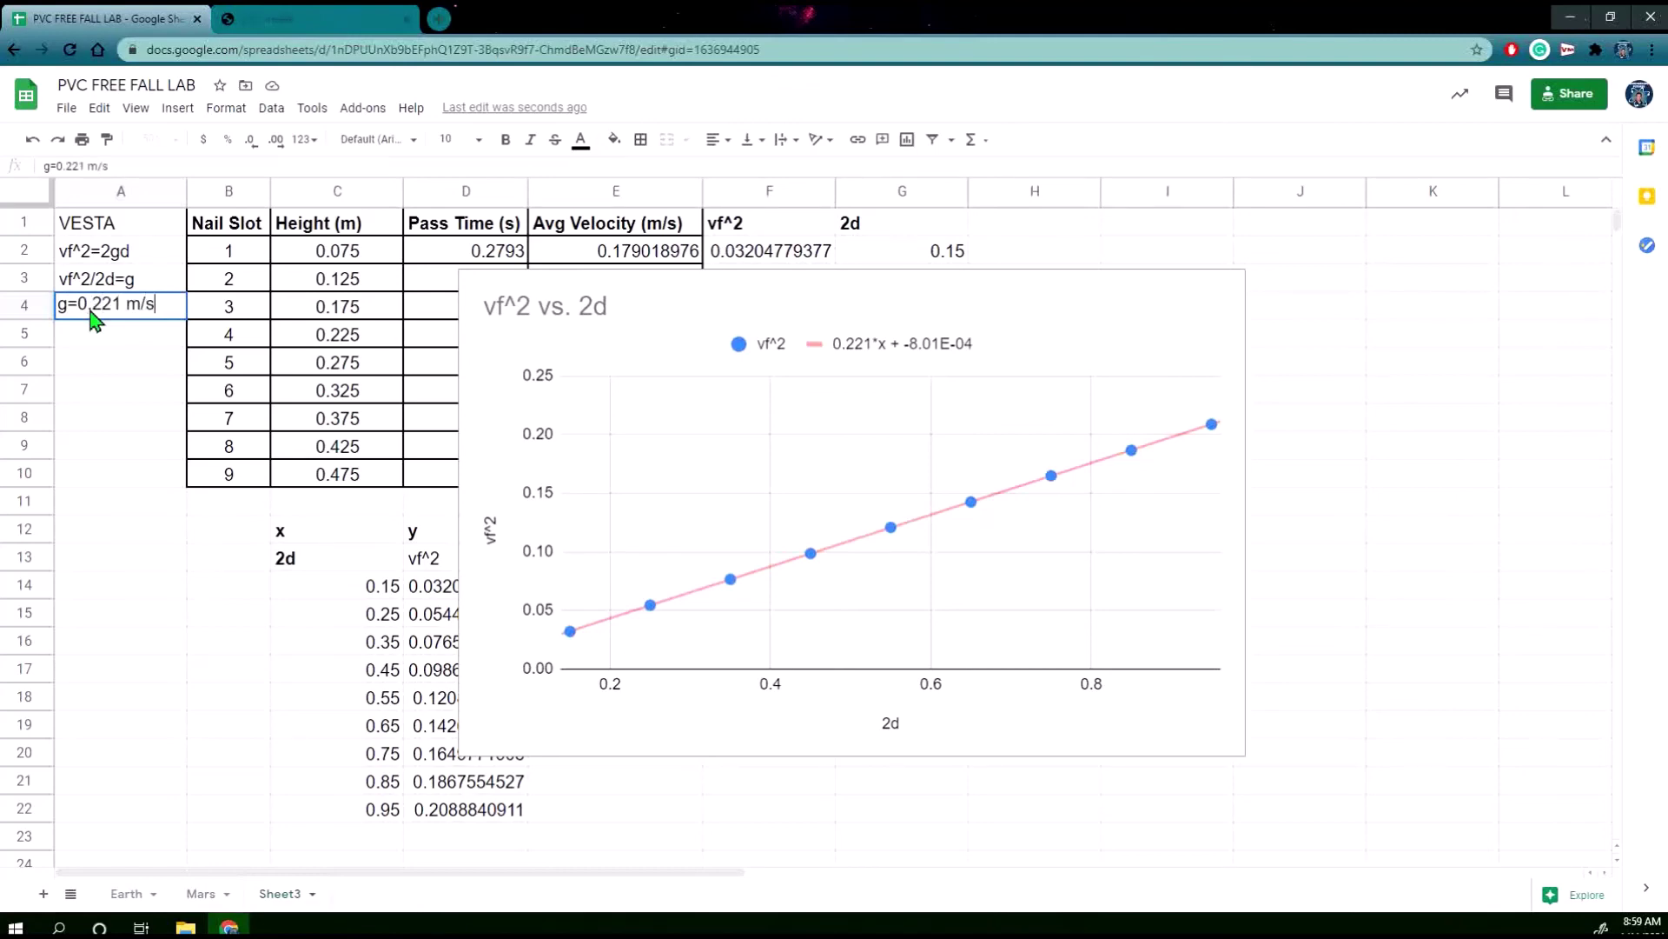
pyautogui.write('^2')
pyautogui.click(77, 479)
# Search the web in a new browser tab for "accleration due to gravity on VESTA".
pyautogui.click(441, 22)
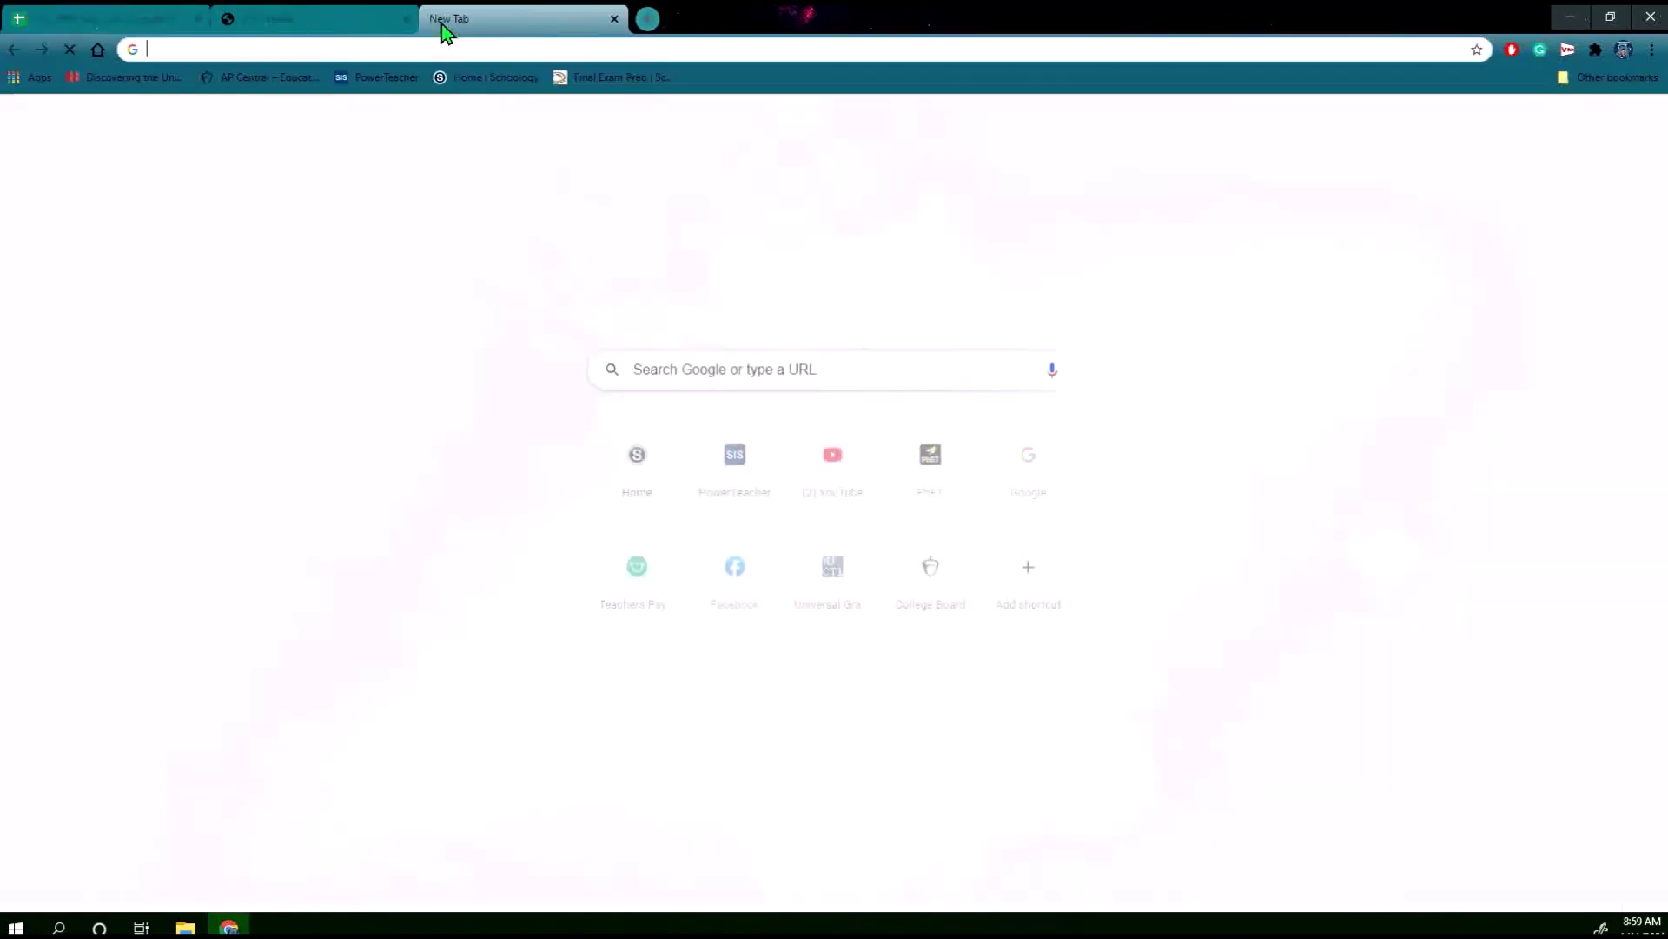
pyautogui.write('accl')
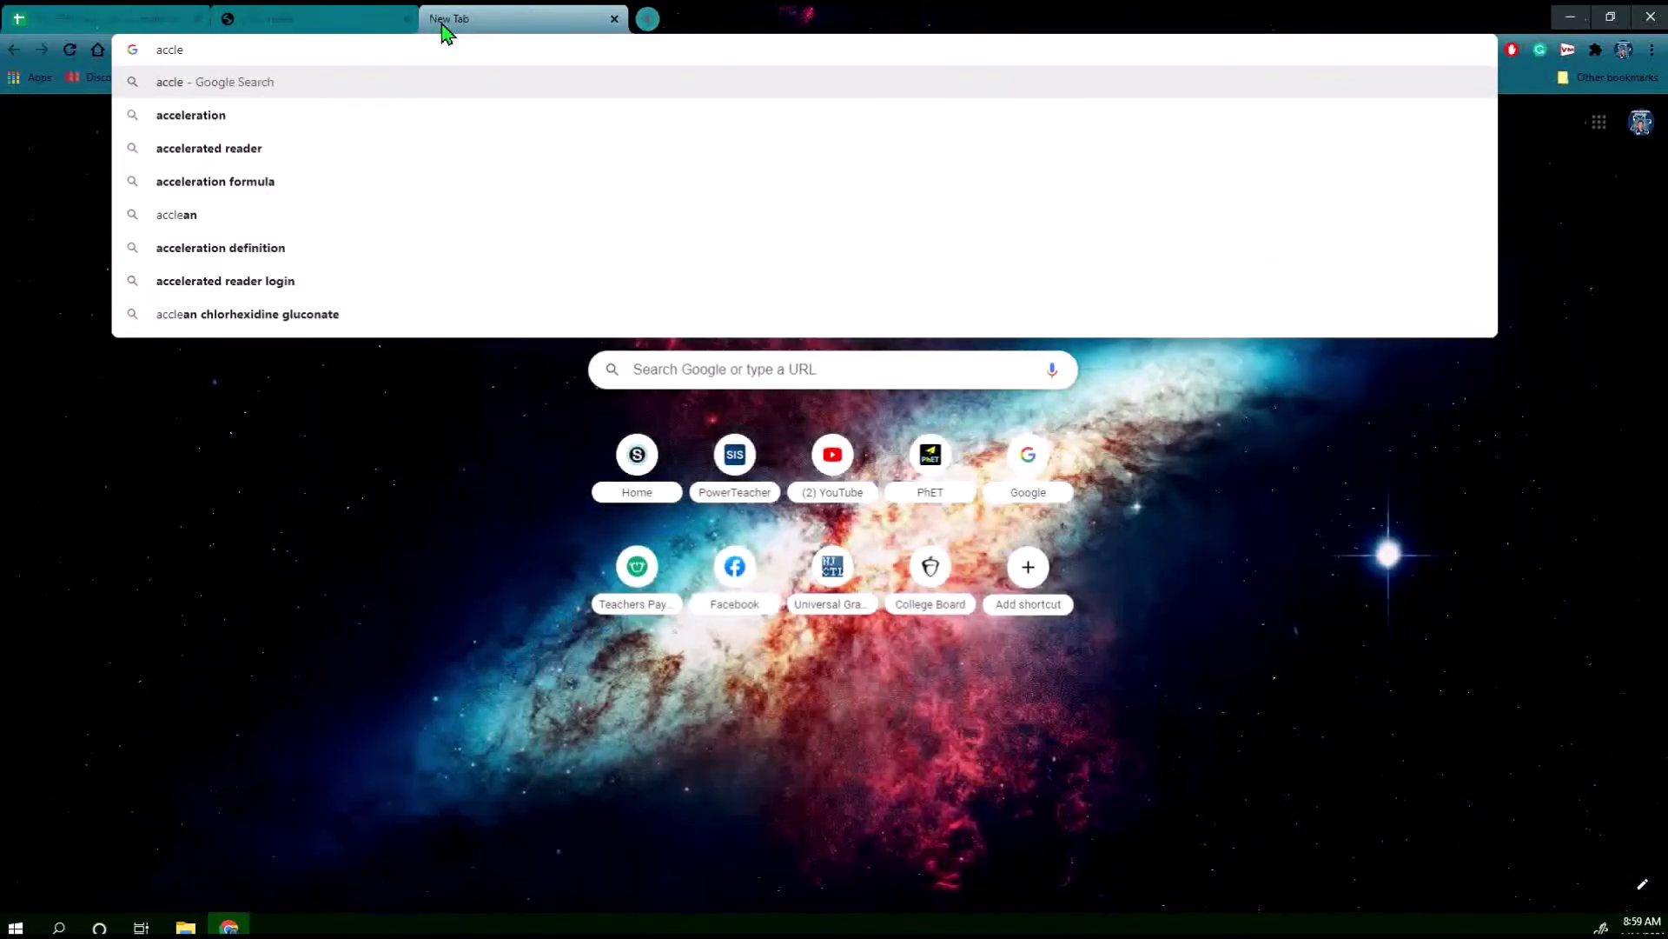
pyautogui.write('e')
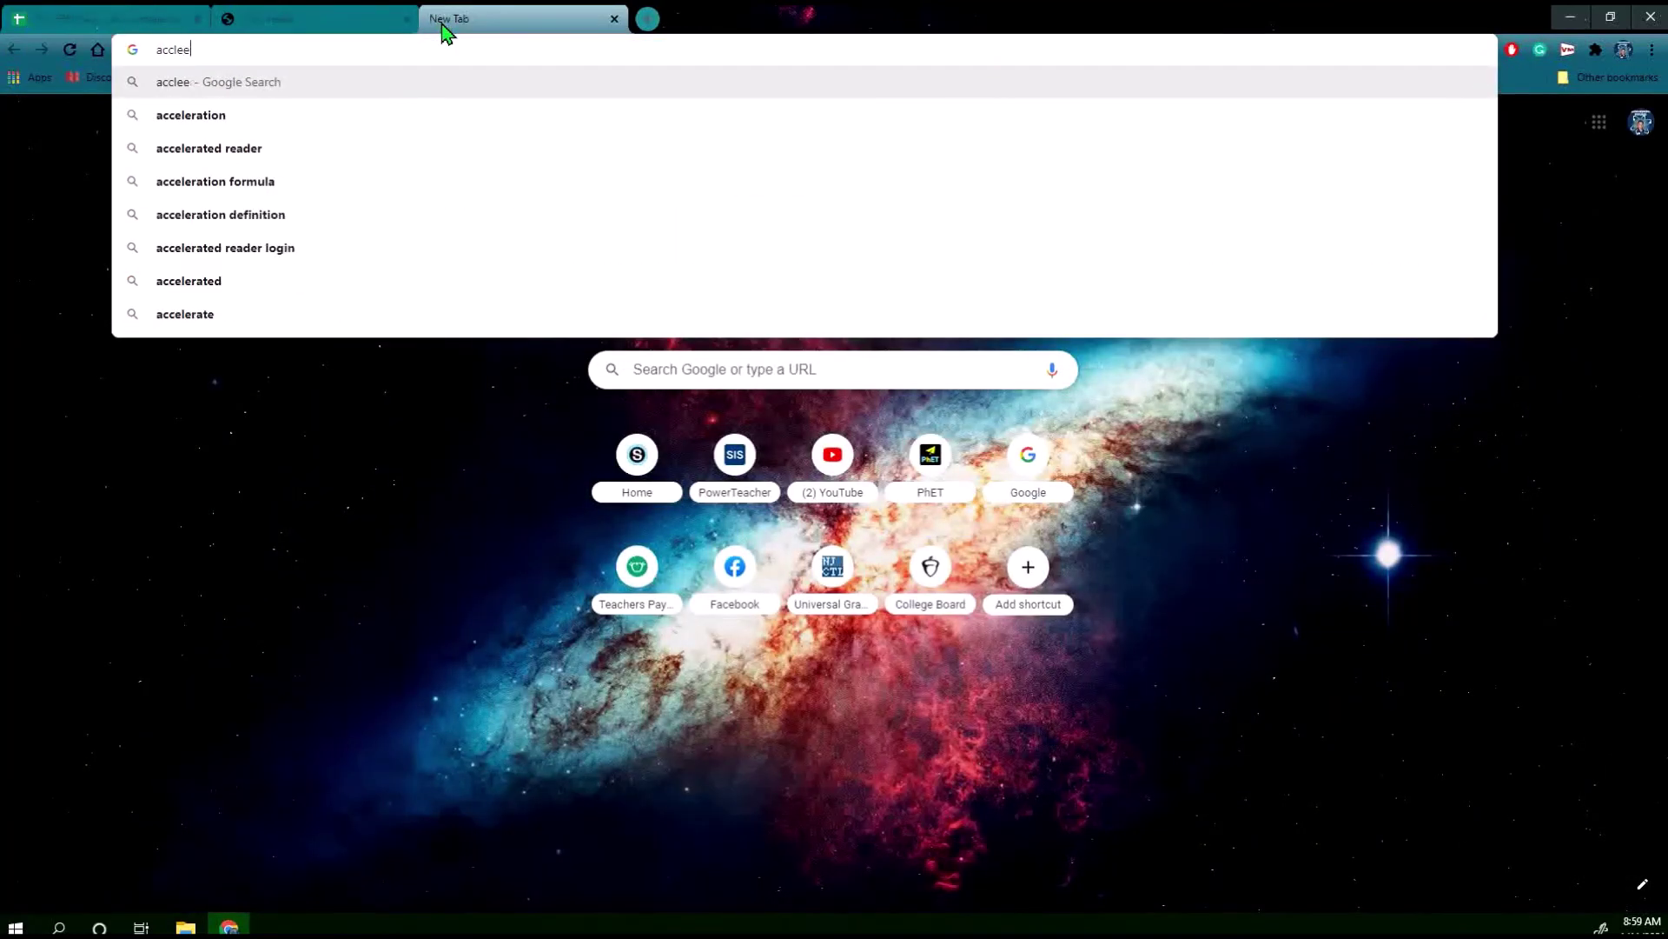
pyautogui.press('BackSpace')
pyautogui.write('ration due to gra')
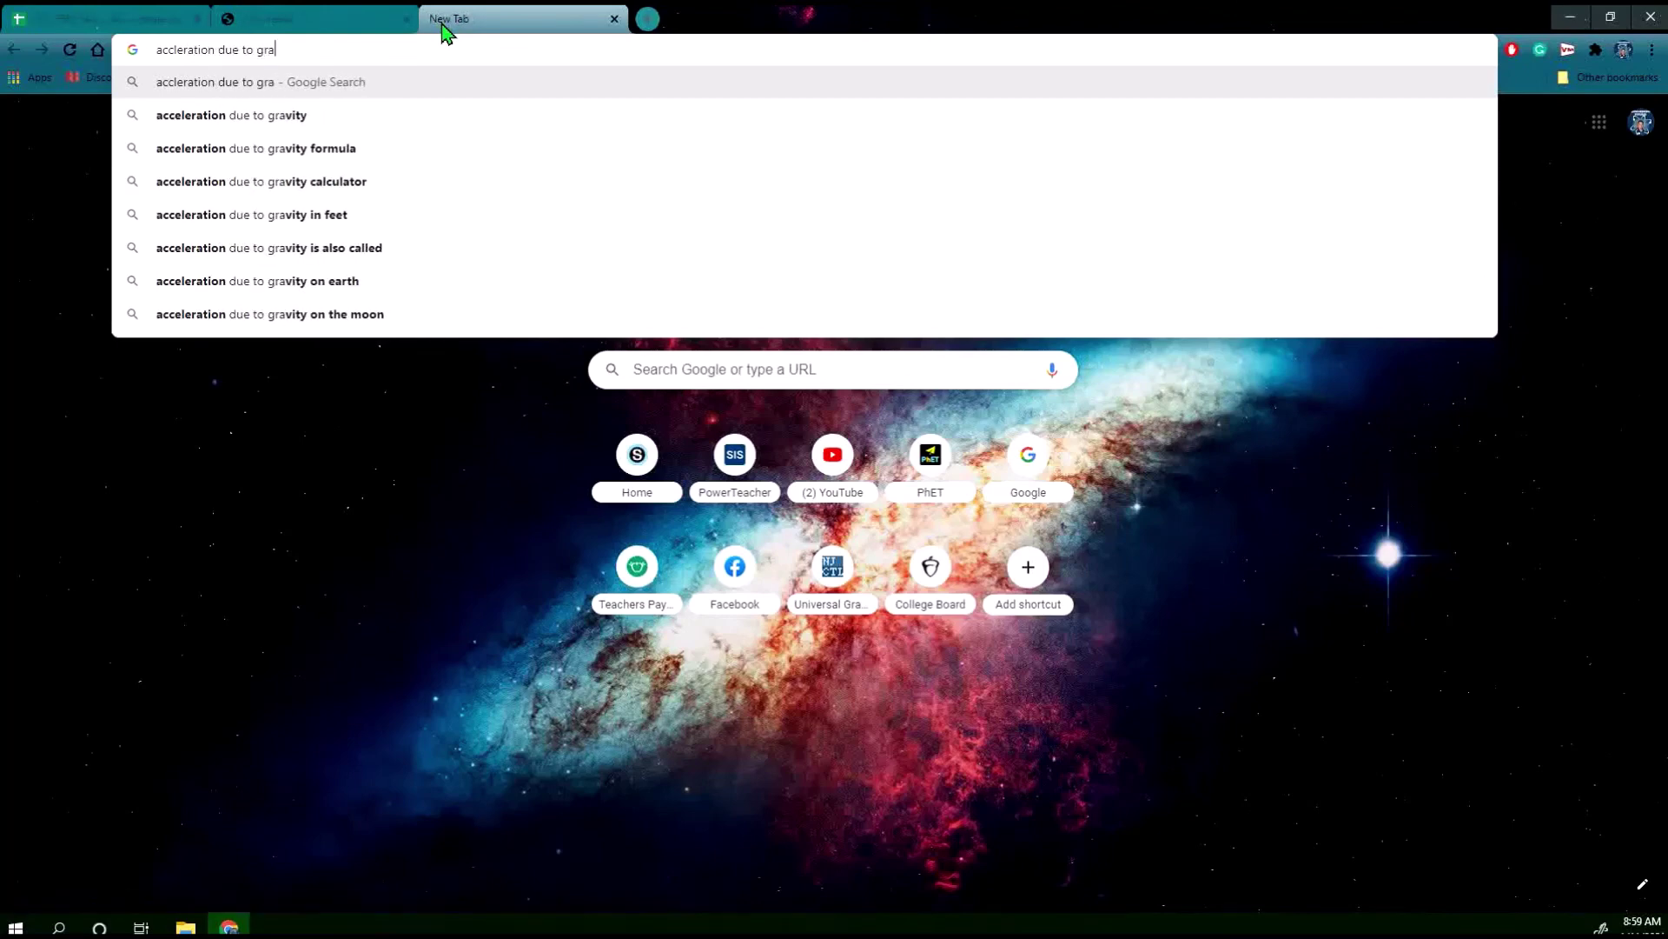
pyautogui.write('vity on V')
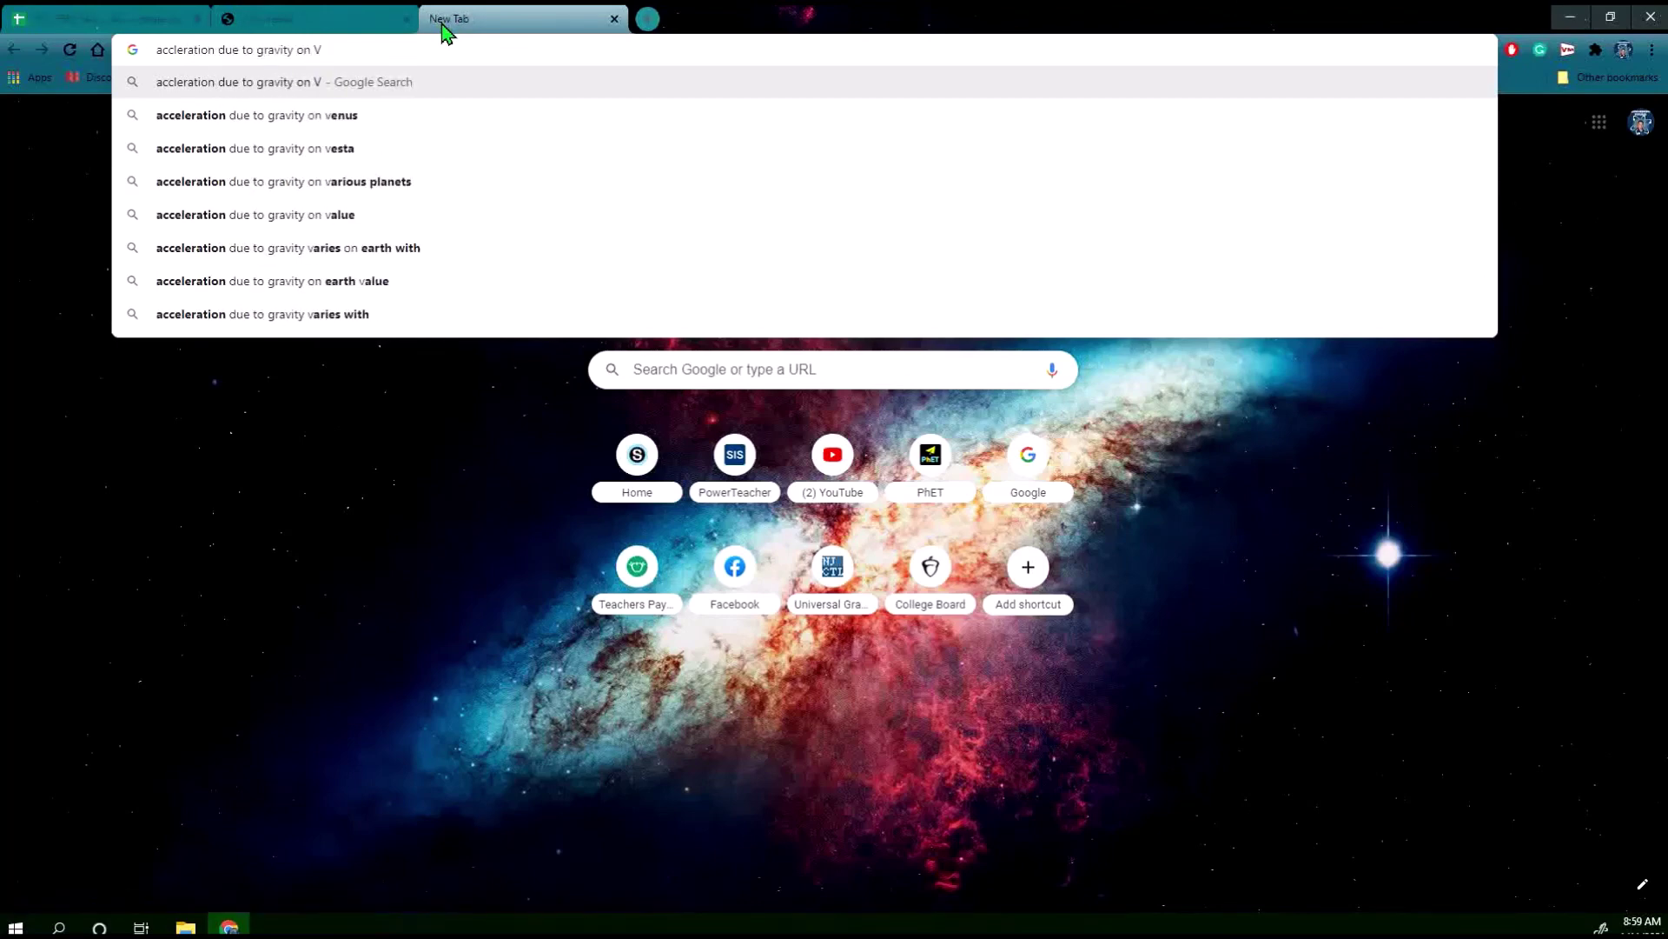
pyautogui.write('ESTA')
pyautogui.press('Return')
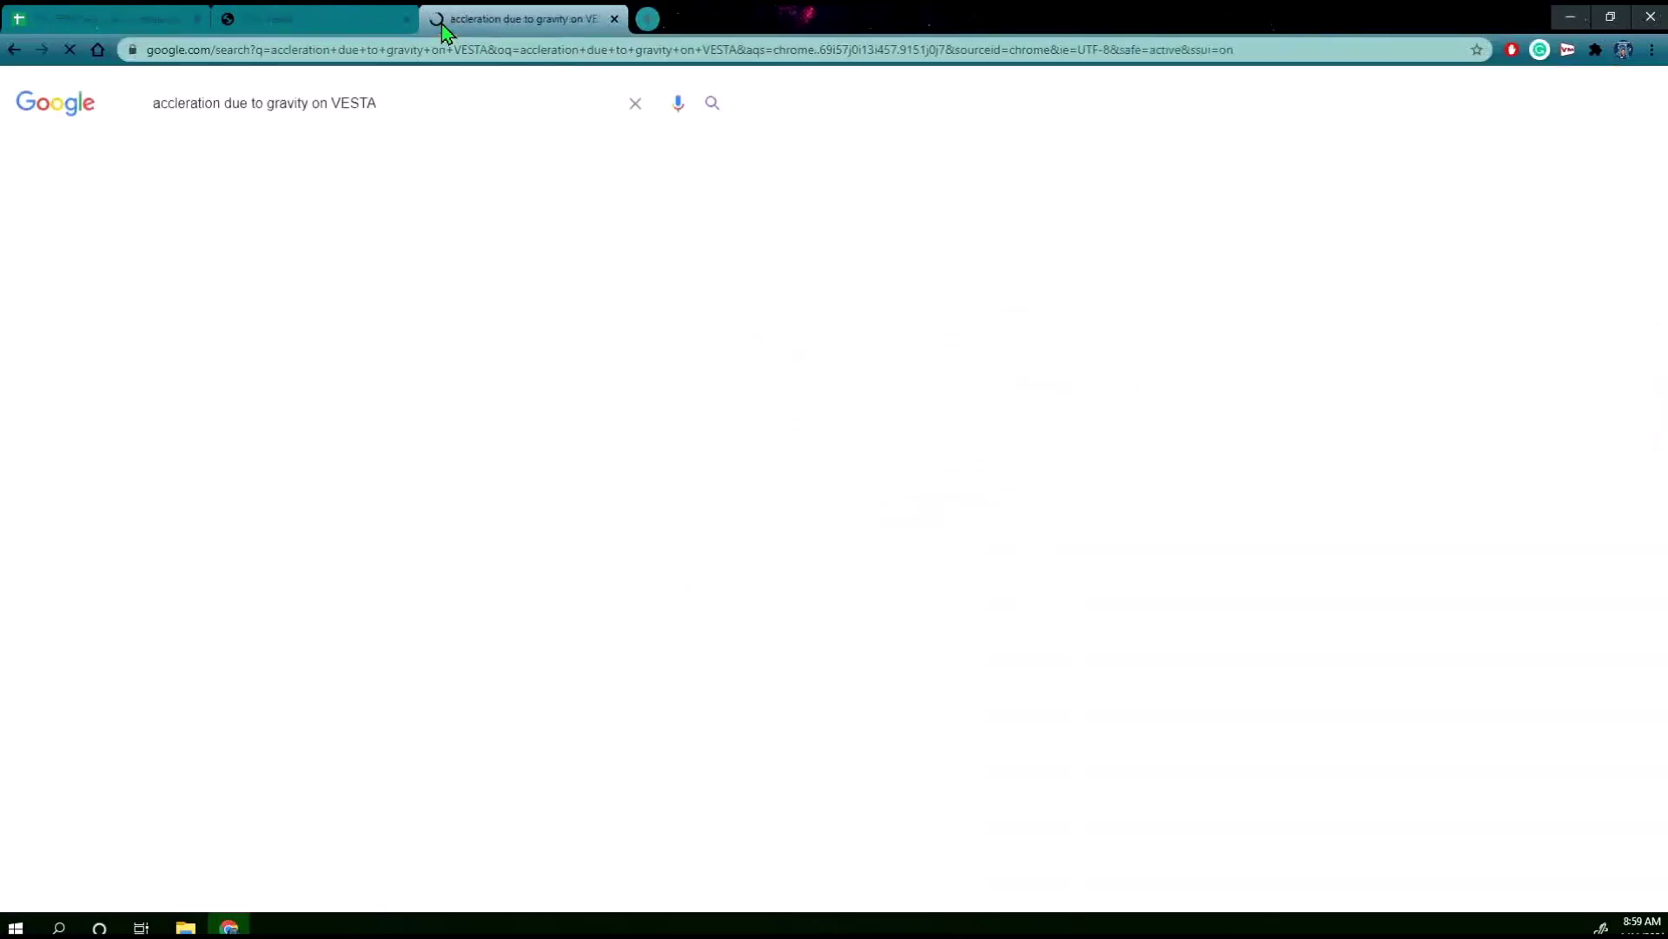
# Check the NASA page on Vesta's south pole, return to the results and expand "What is the gravity on Vesta?".
pyautogui.click(383, 320)
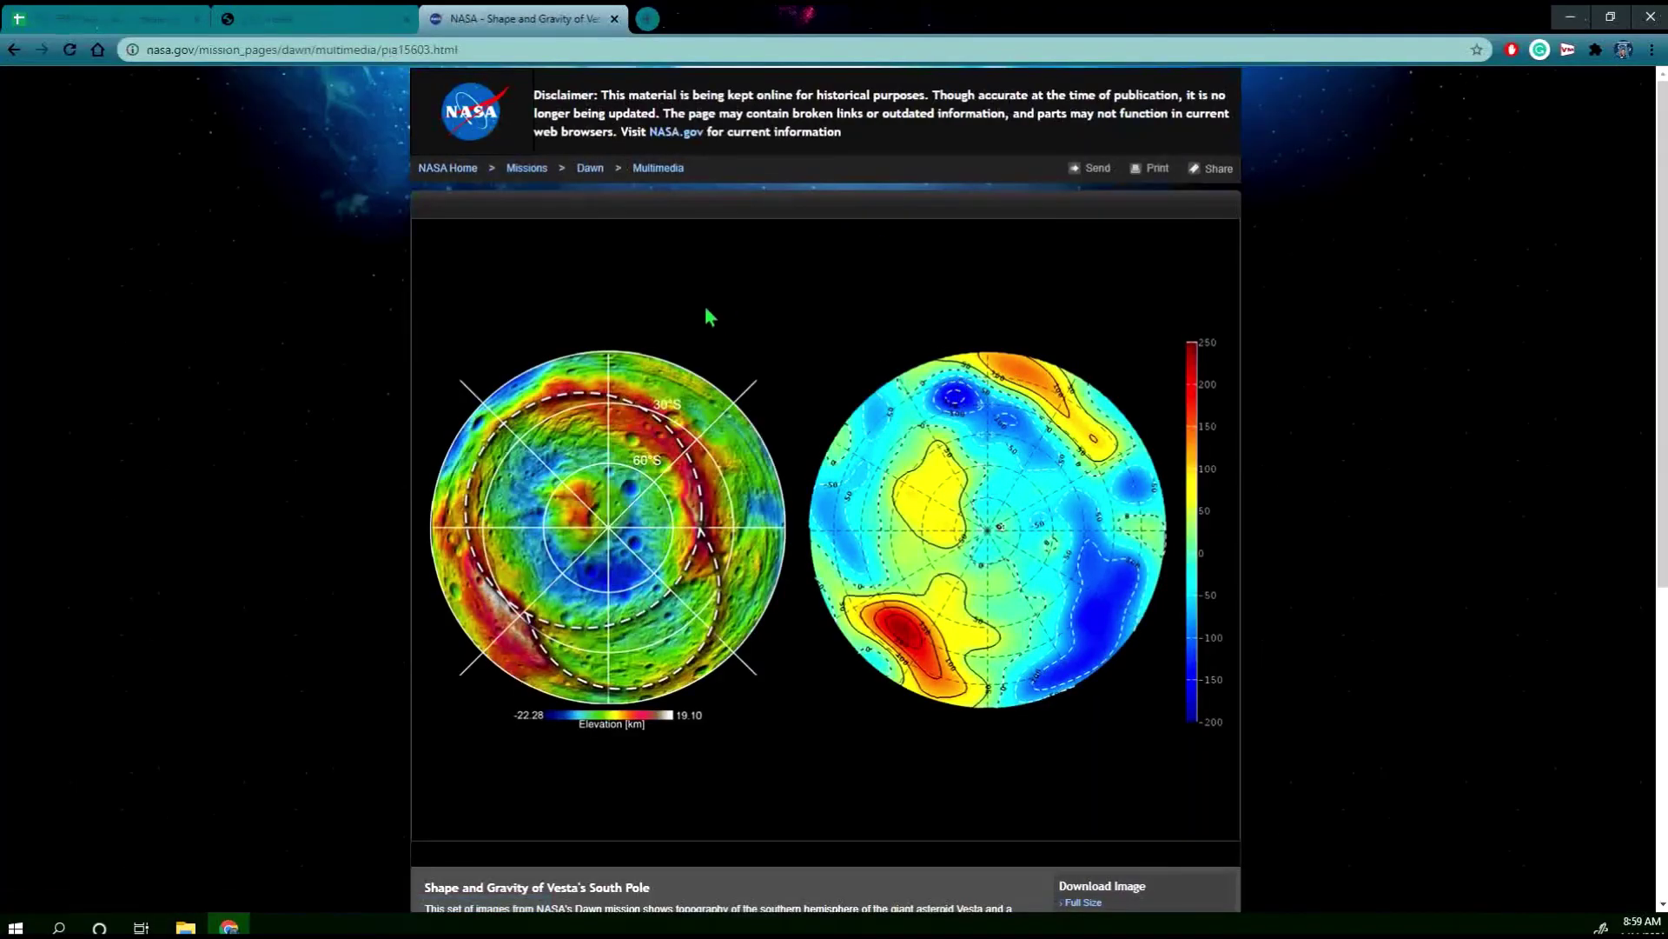
pyautogui.scroll(-6, 706, 311)
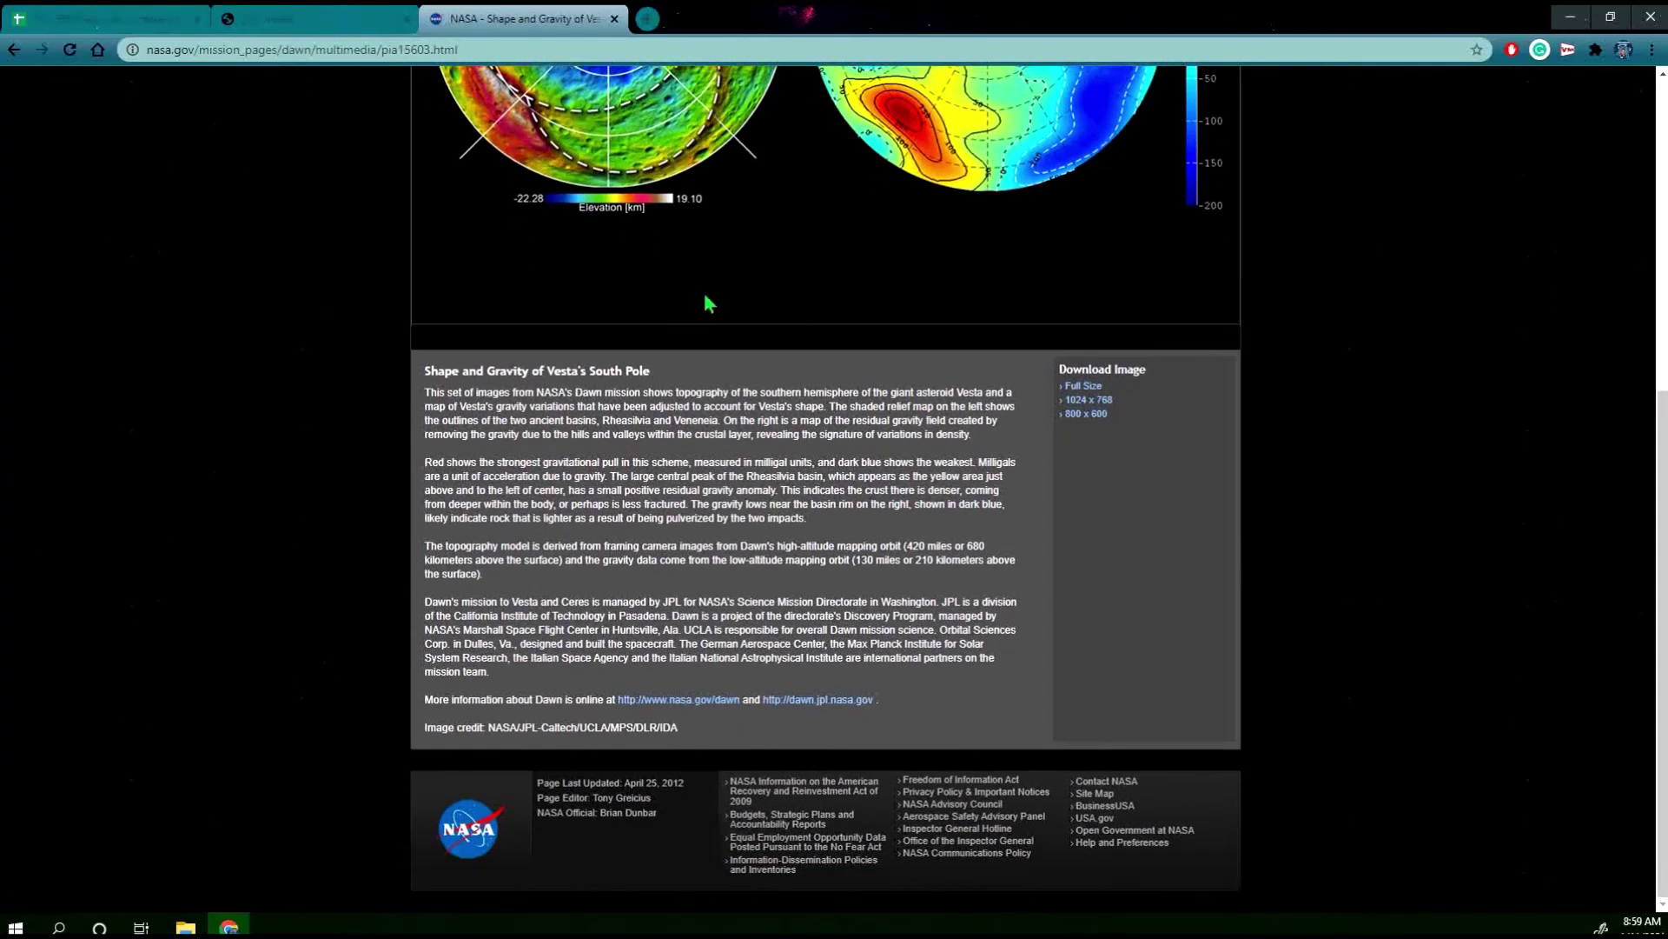
pyautogui.hotkey('alt', 'Left')
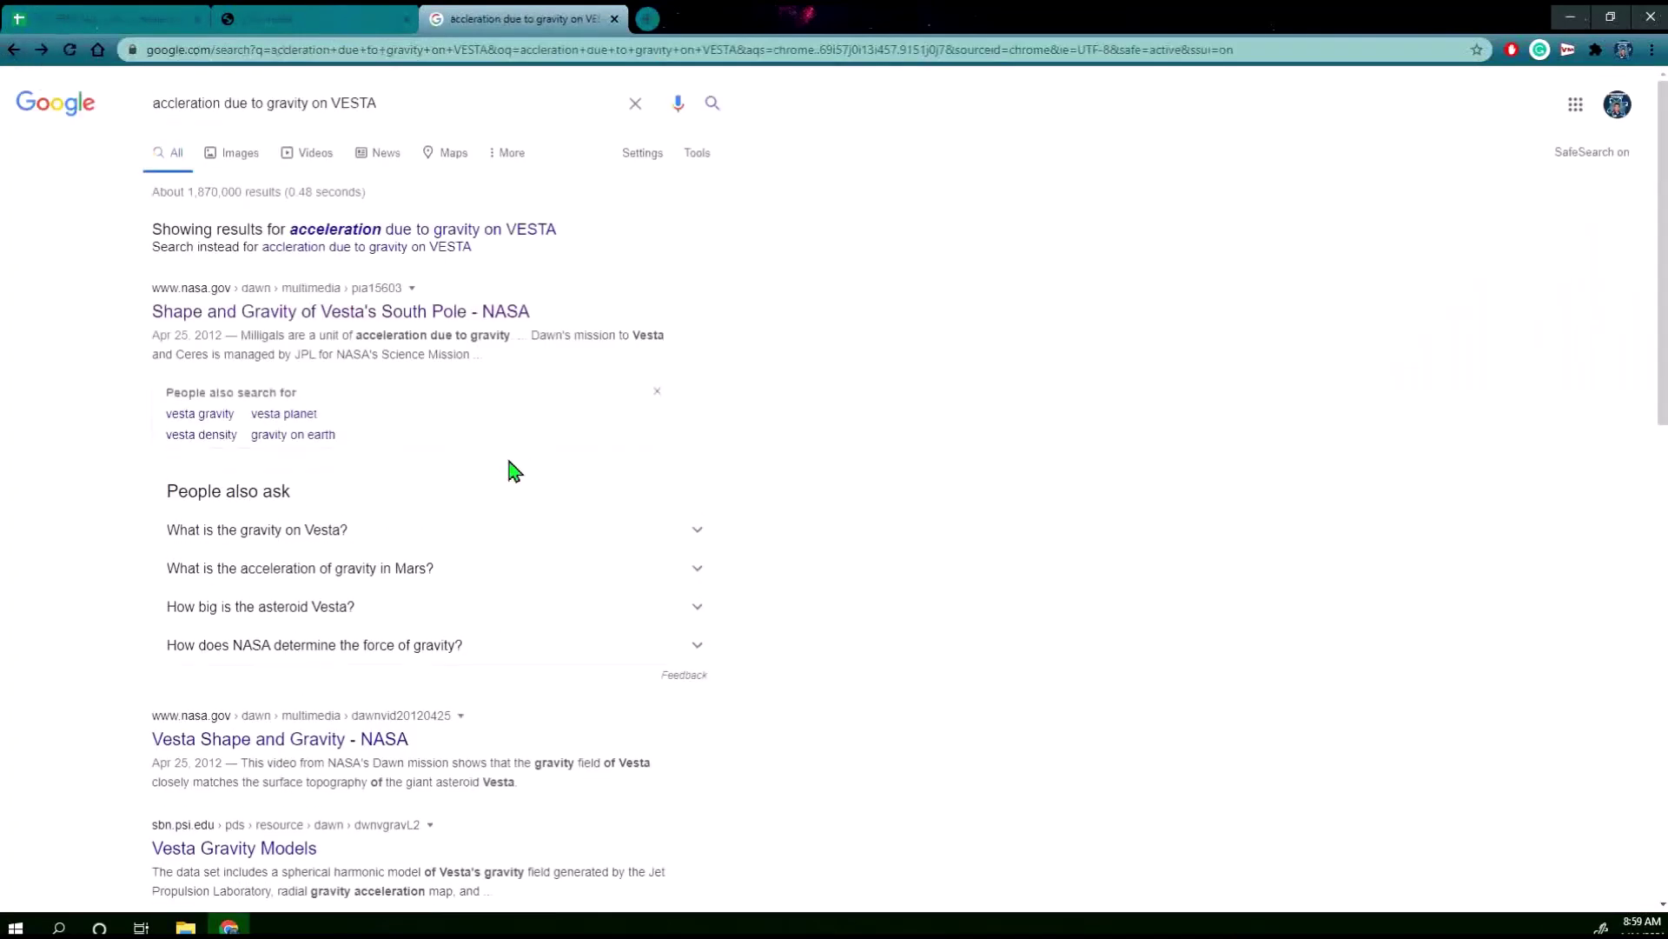
pyautogui.click(309, 533)
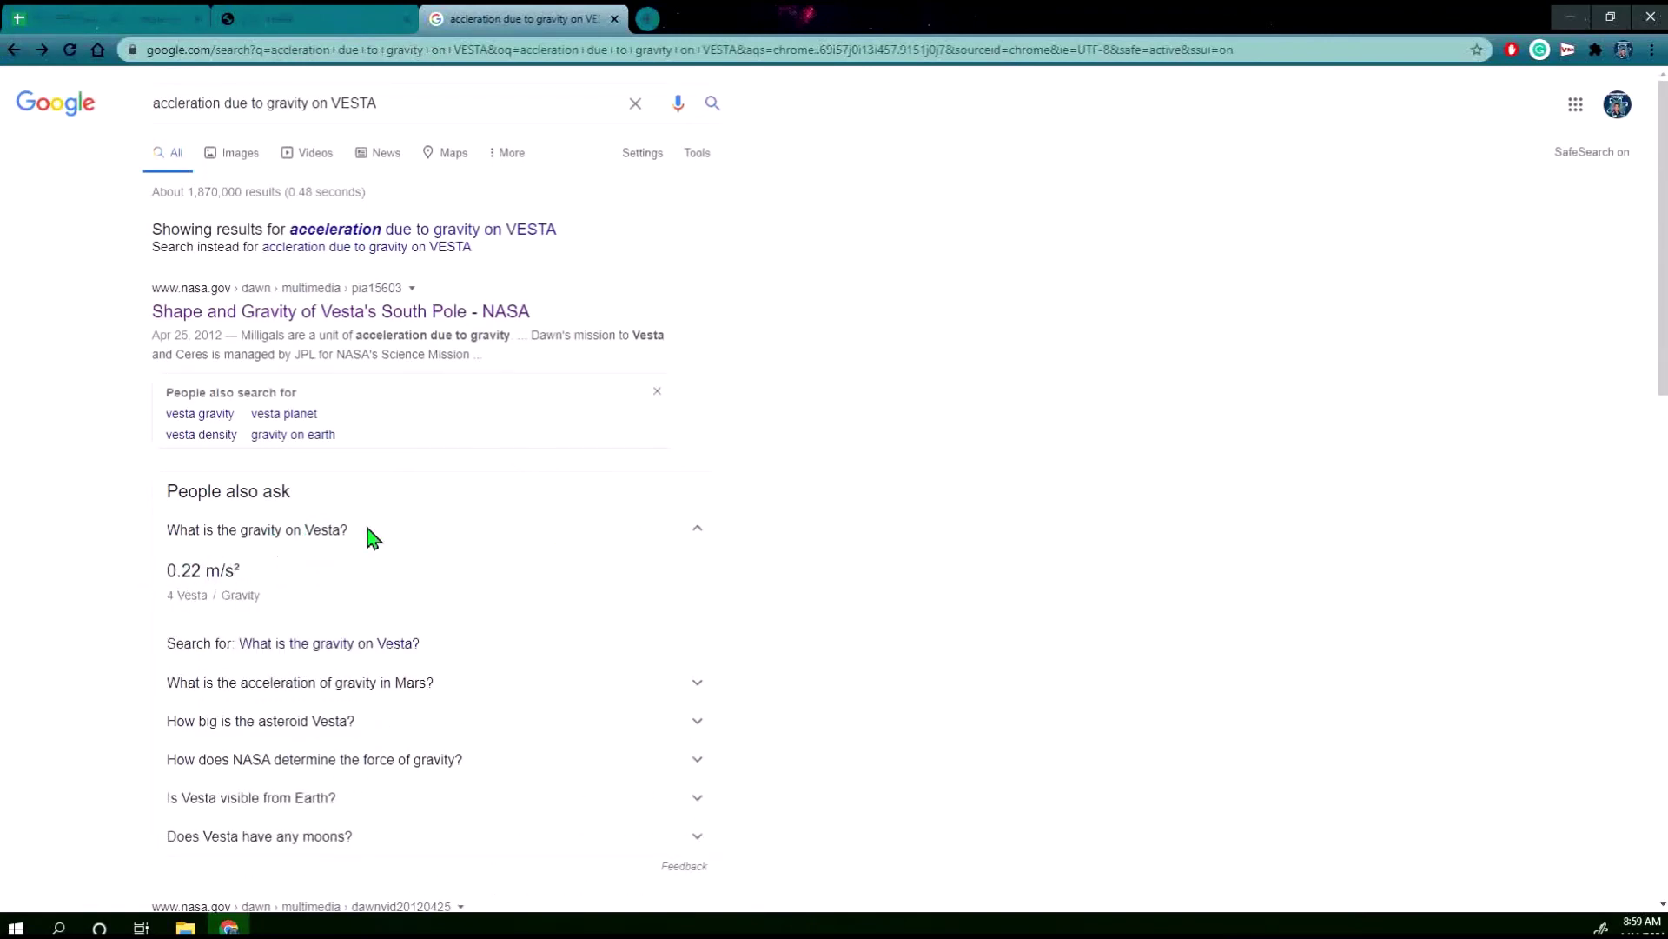
# Return to the PVC FREE FALL LAB spreadsheet, then shrink the vf^2 vs. 2d chart and move it clear of the data columns.
pyautogui.click(295, 19)
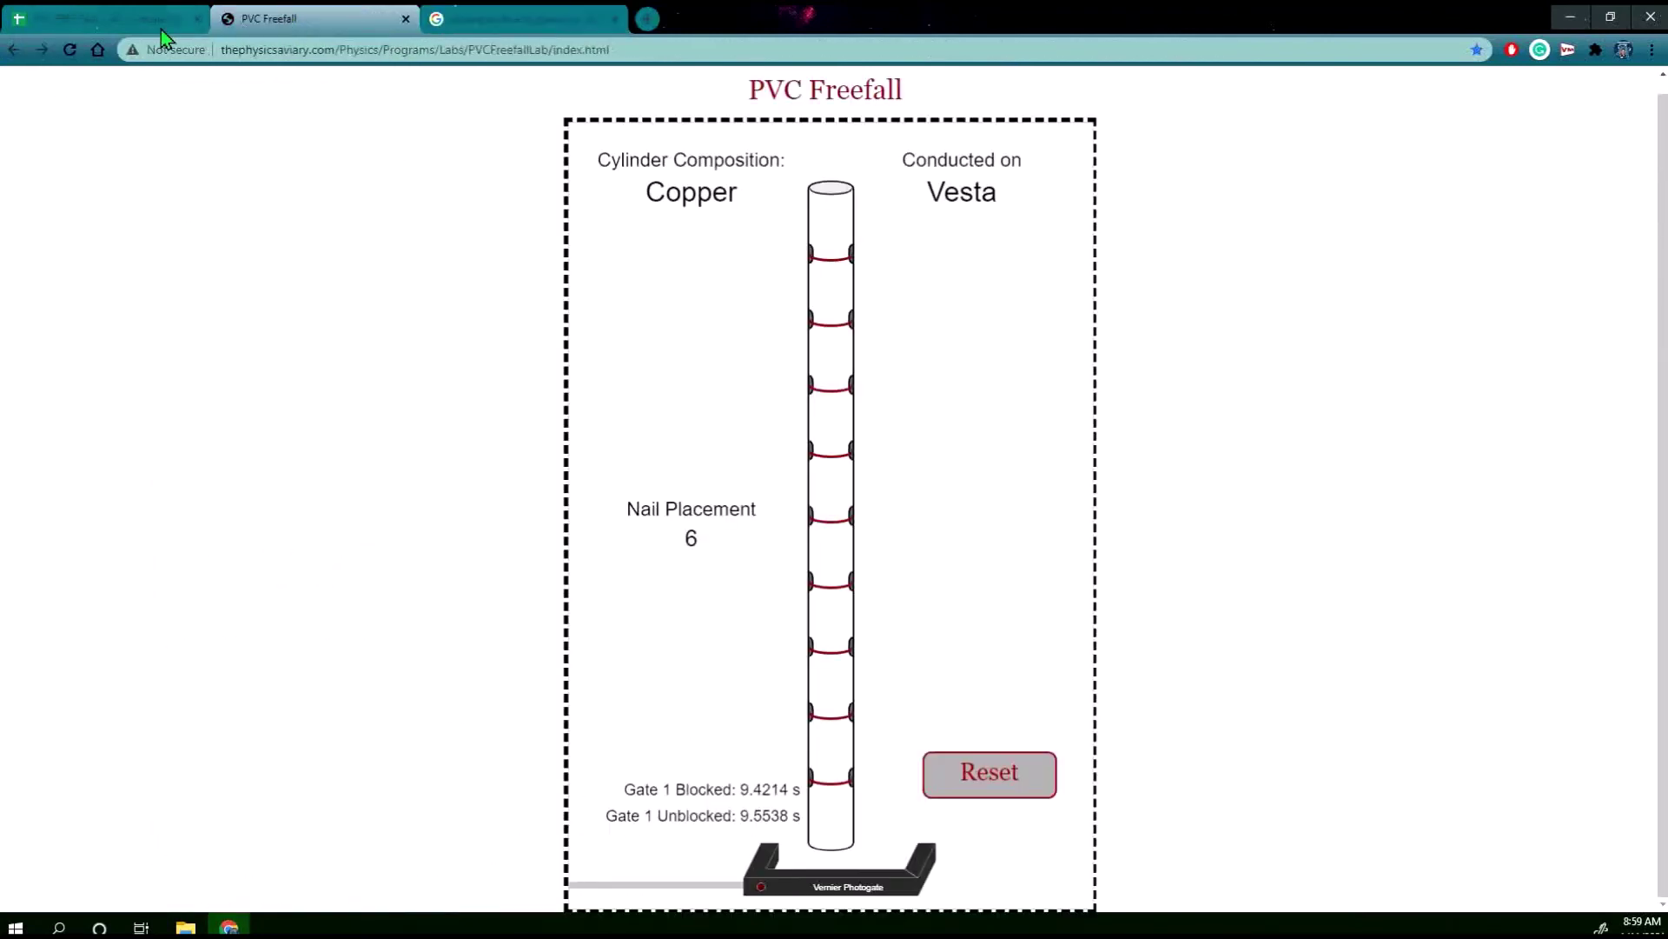
pyautogui.click(113, 19)
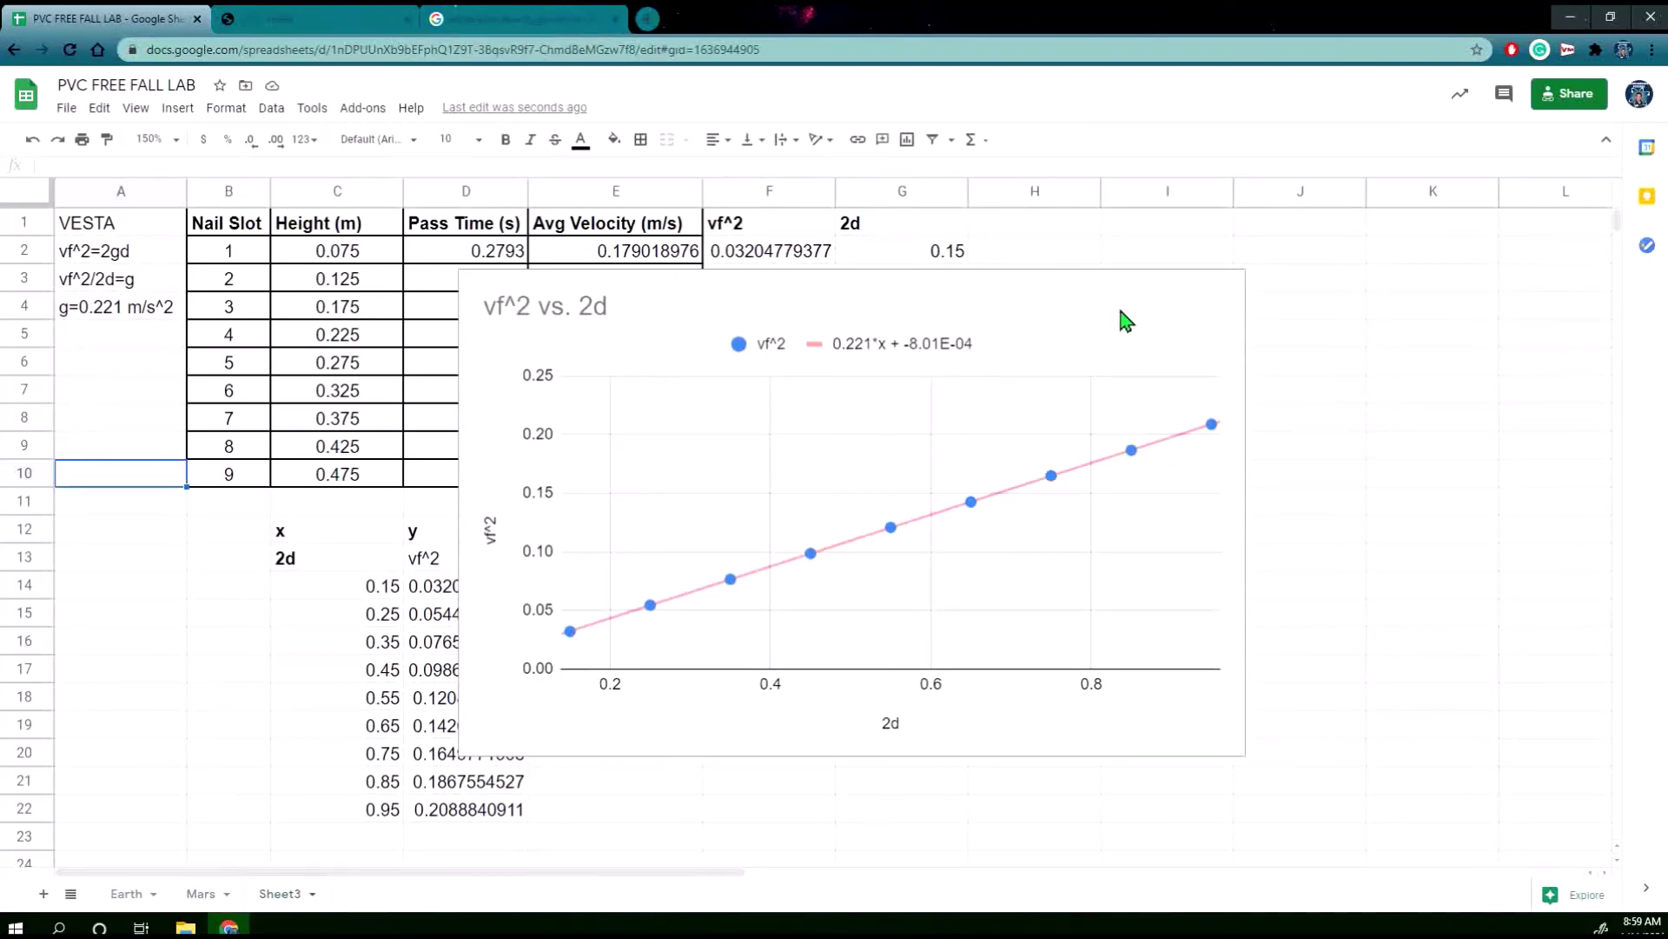
pyautogui.moveTo(1121, 318); pyautogui.dragTo(1311, 391)
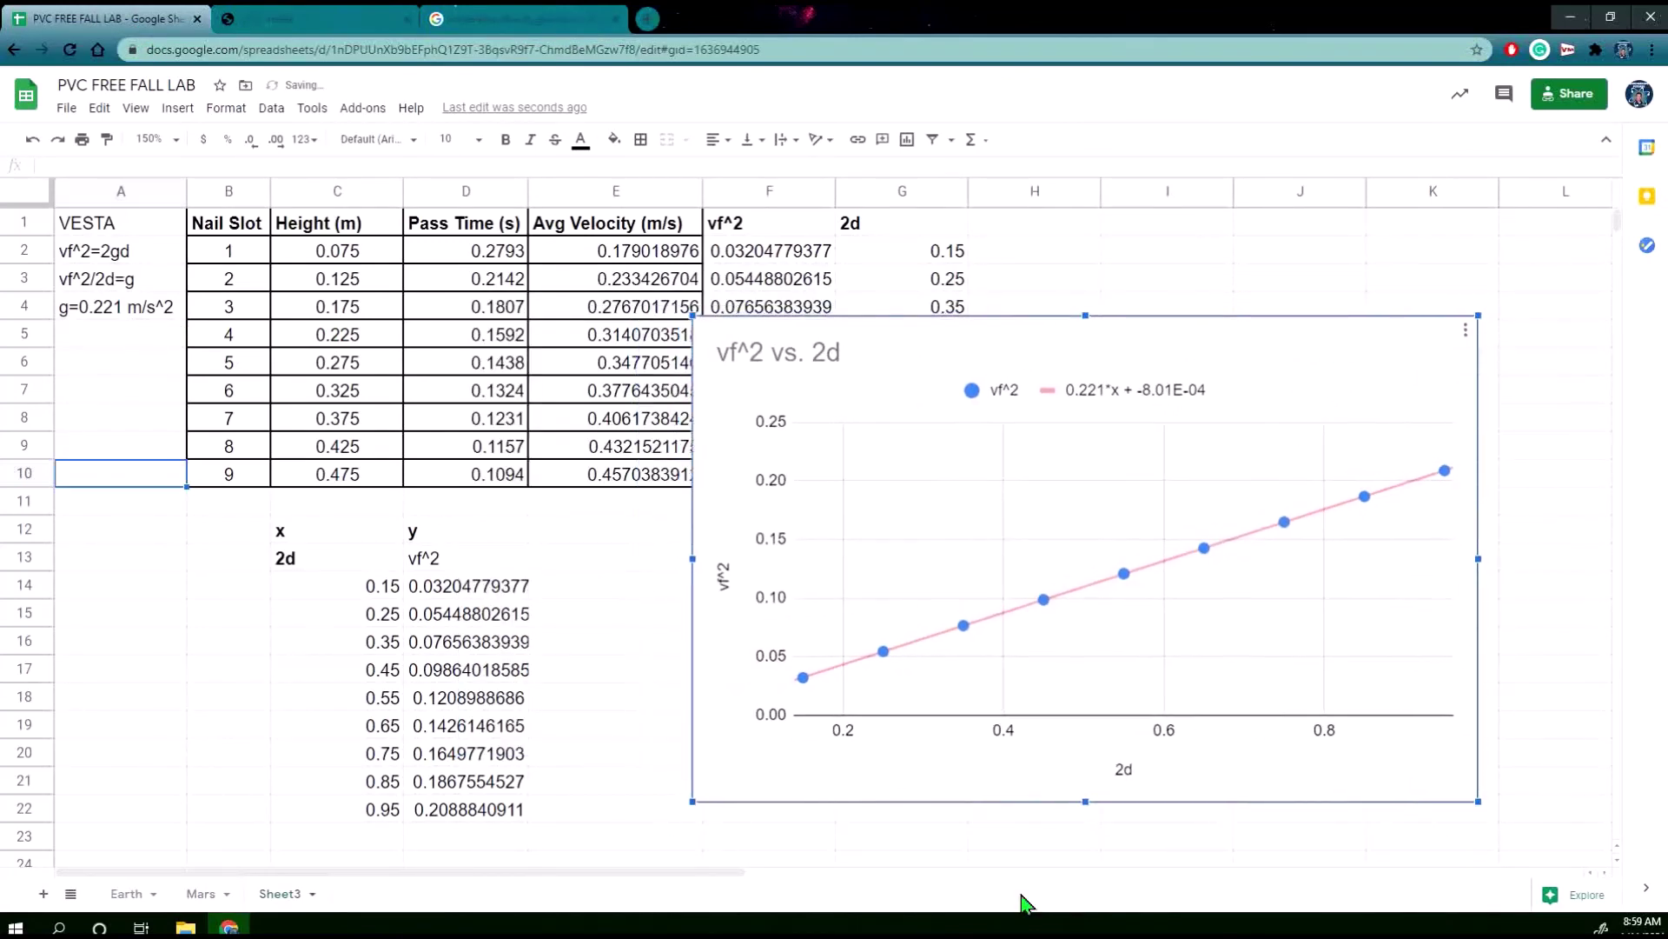
pyautogui.moveTo(693, 800); pyautogui.dragTo(991, 682)
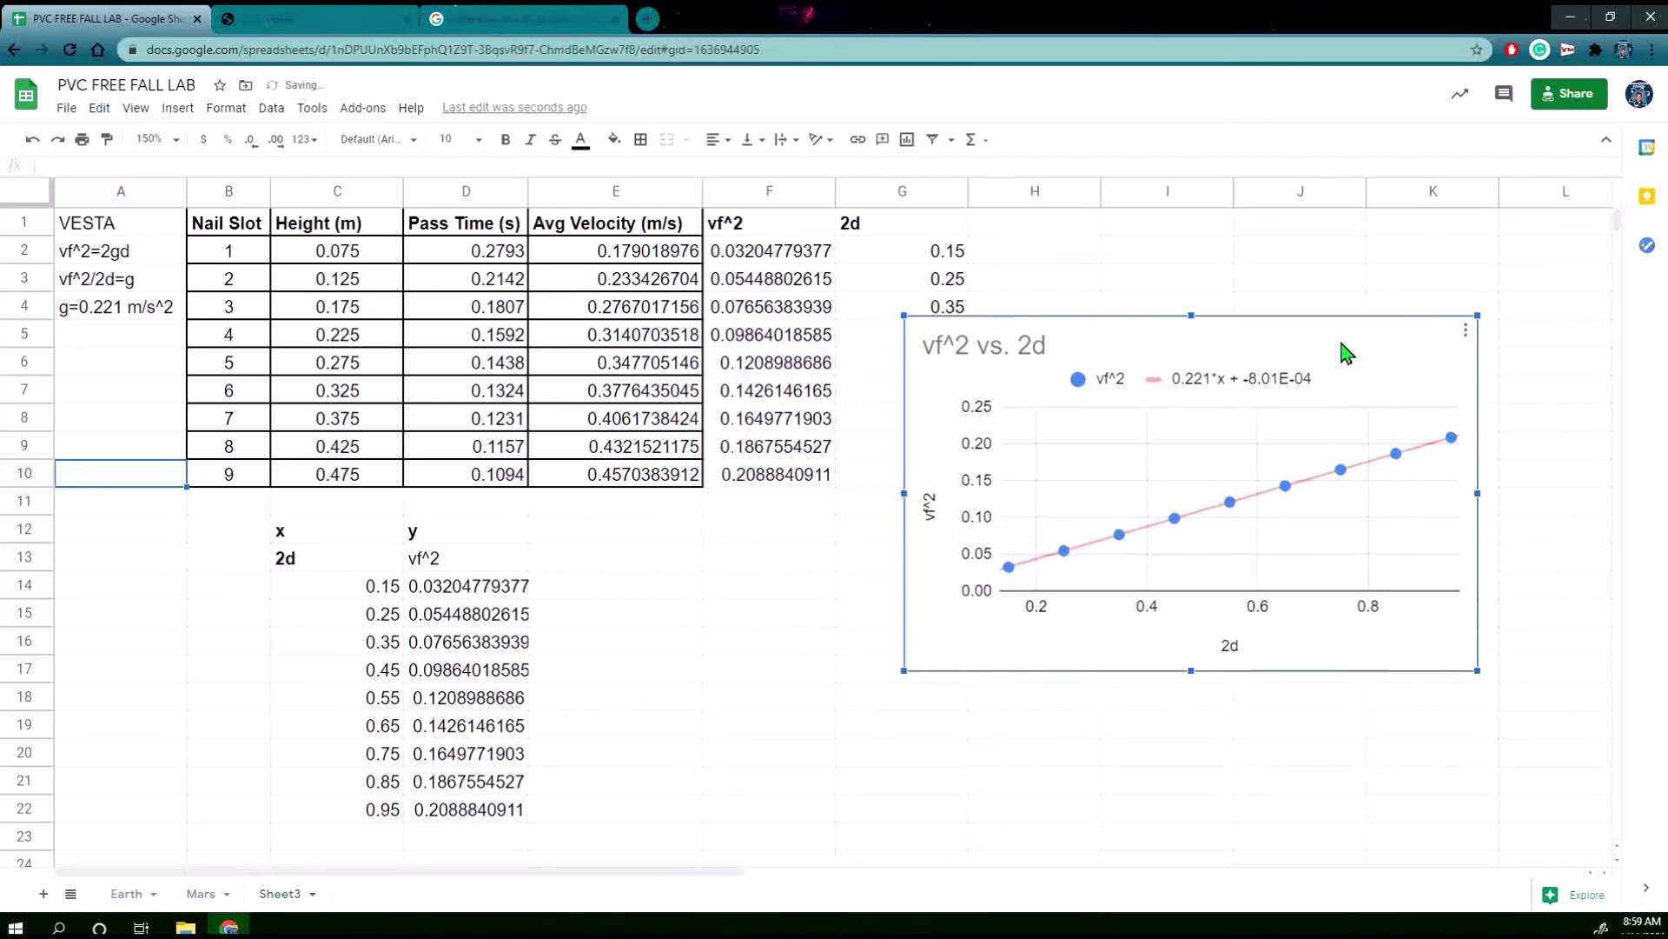
pyautogui.moveTo(1344, 354); pyautogui.dragTo(1327, 235)
# Close the Vesta gravity search page, then reset the PVC Freefall simulation with its location changed to Mars.
pyautogui.click(551, 21)
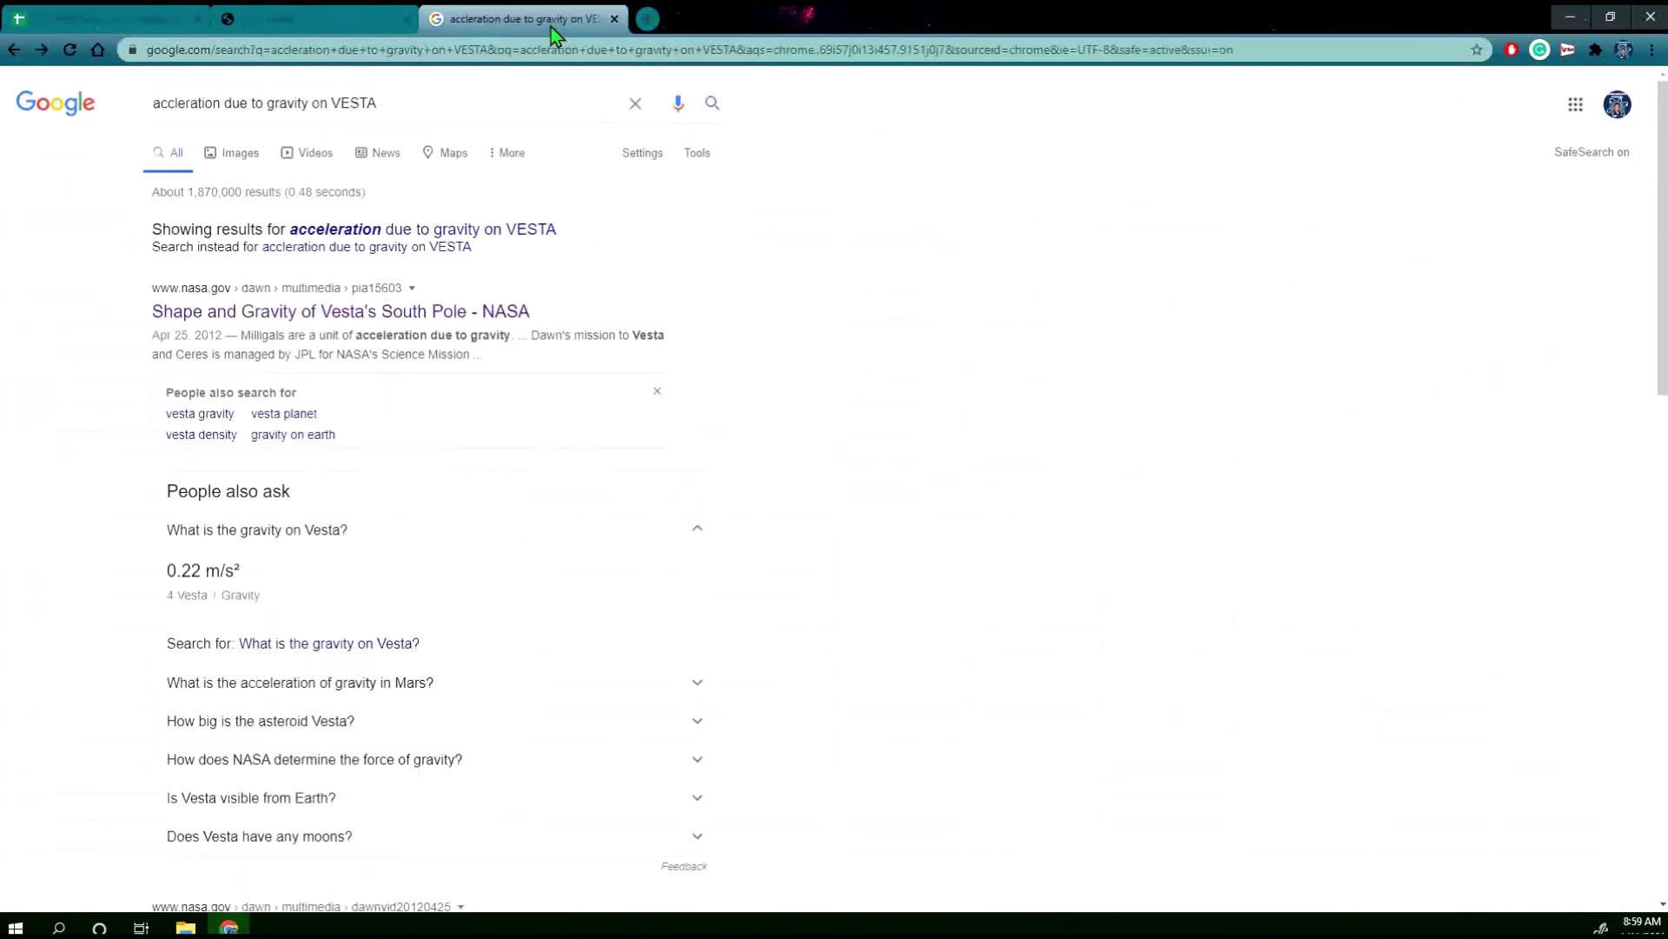
pyautogui.click(615, 18)
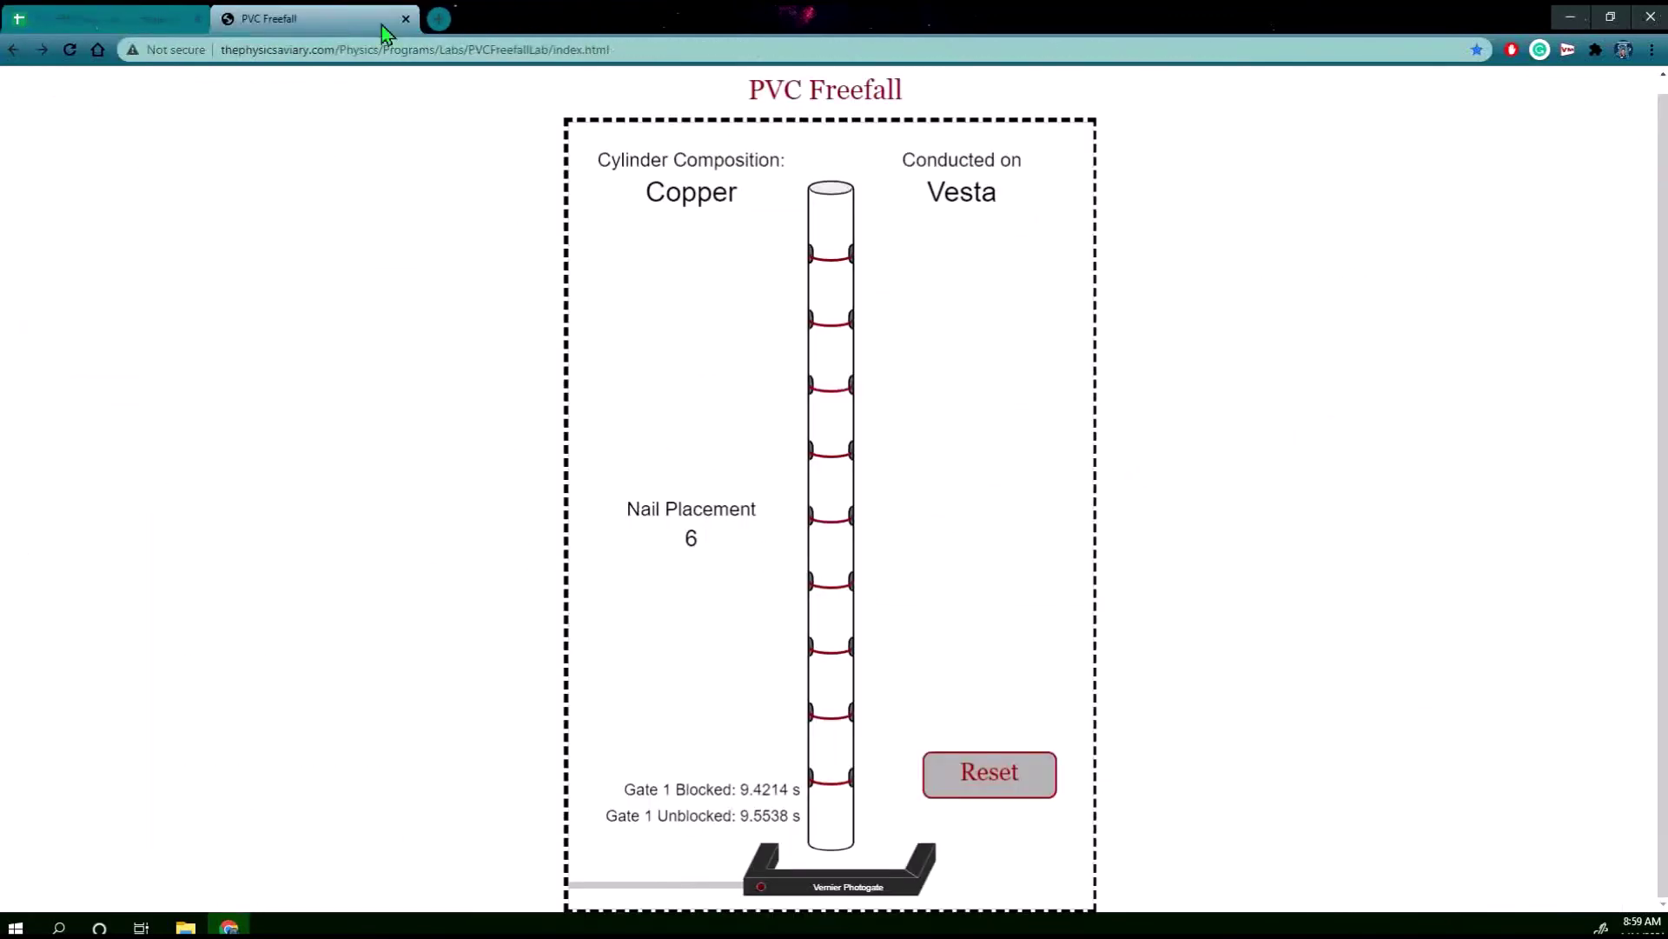
pyautogui.click(1015, 766)
pyautogui.click(973, 207)
pyautogui.click(979, 214)
pyautogui.click(982, 213)
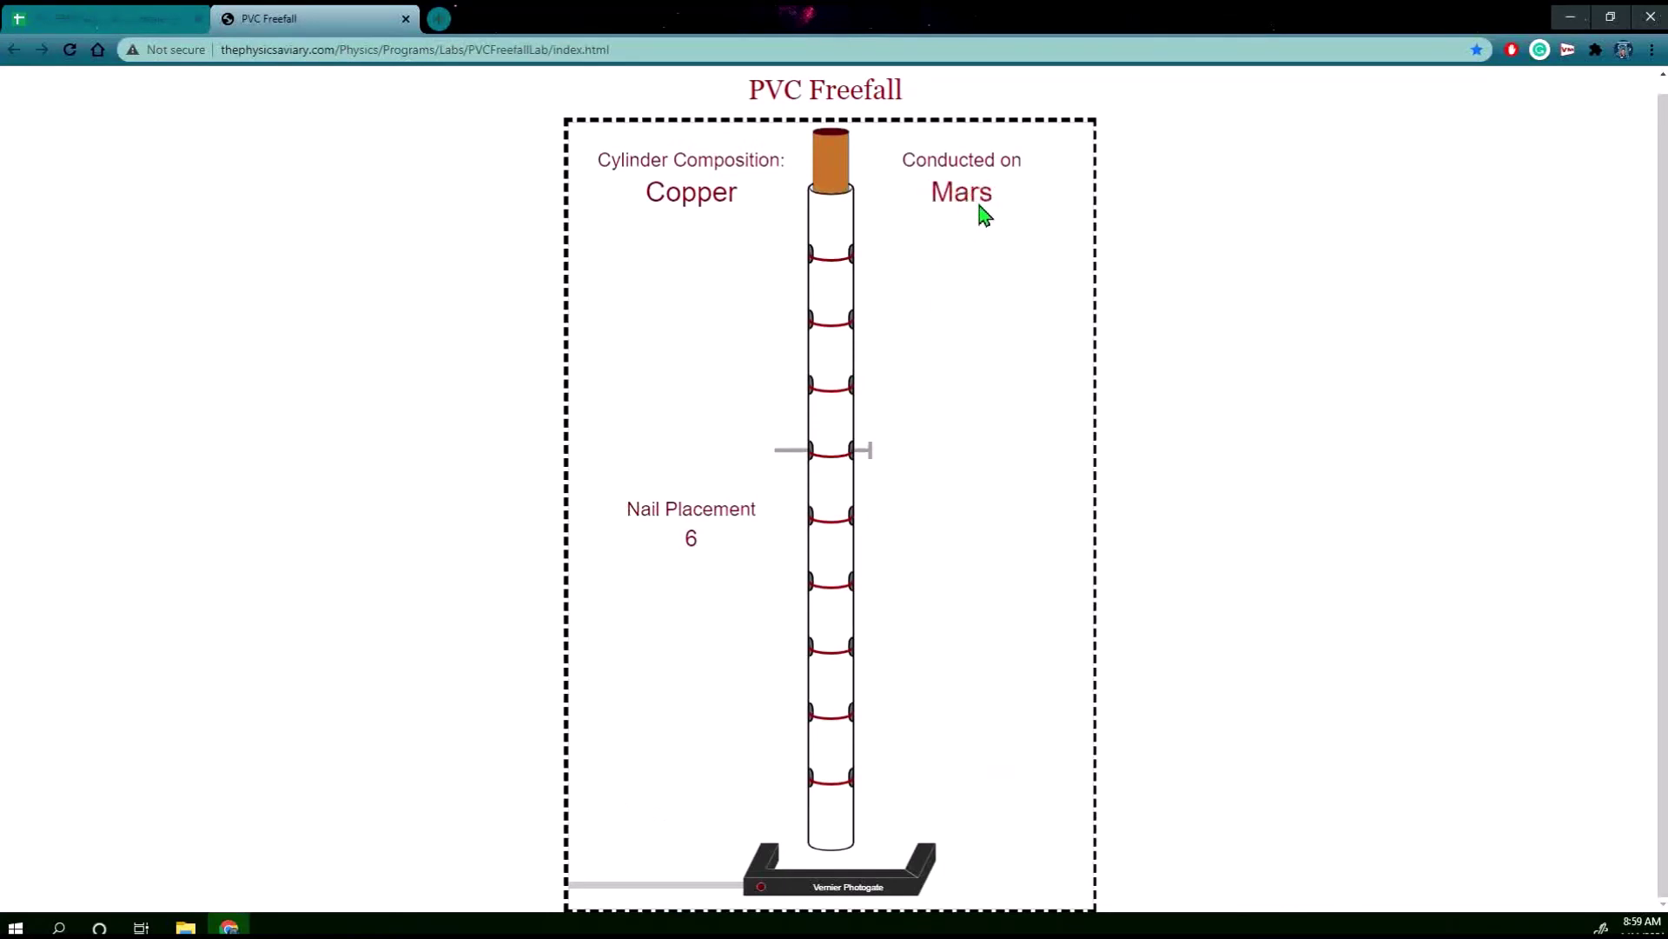